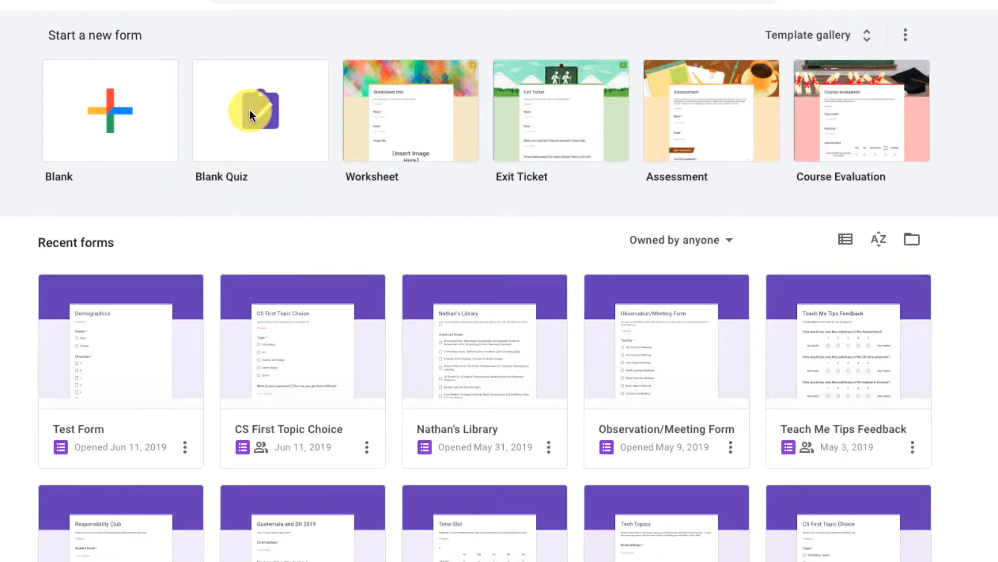
Create a new blank form
click(111, 106)
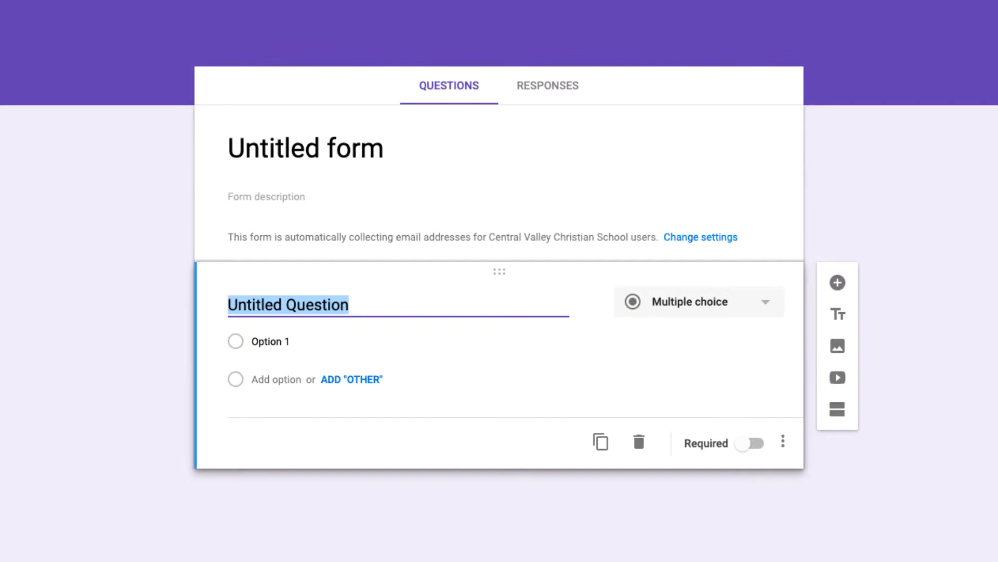
click(967, 22)
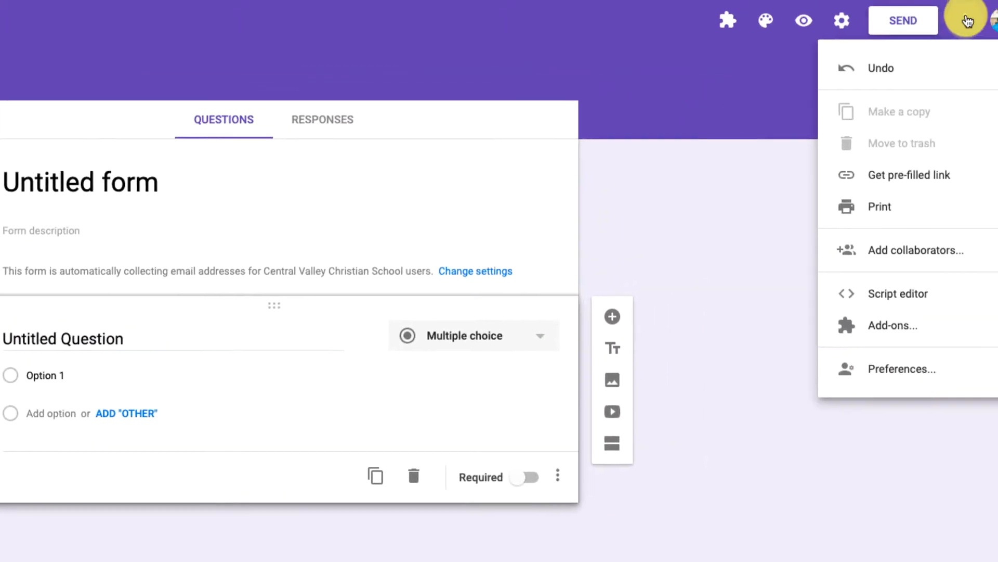
click(706, 33)
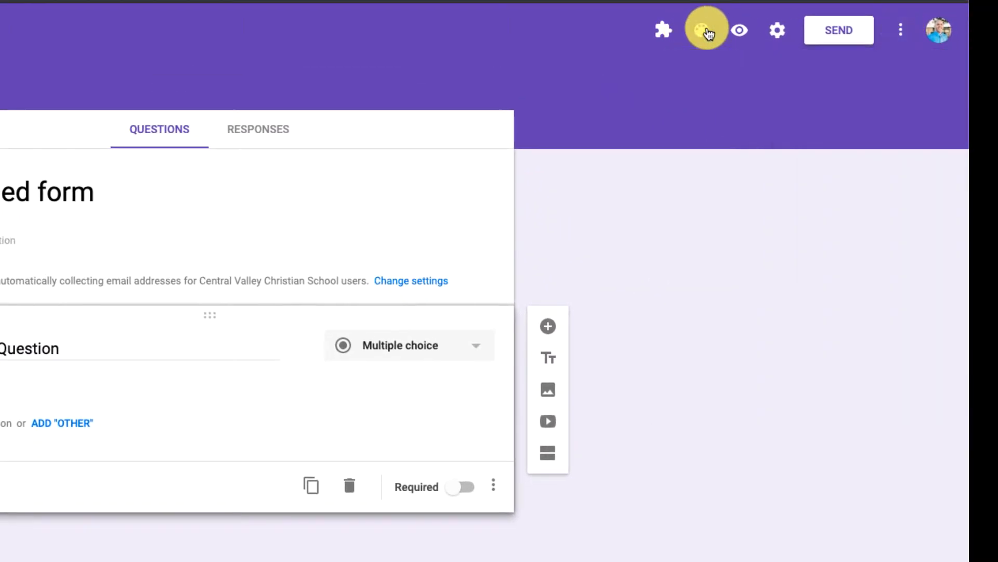
Set the form's header to the colorful balloons and white picket fence image from the Just kids category
click(707, 32)
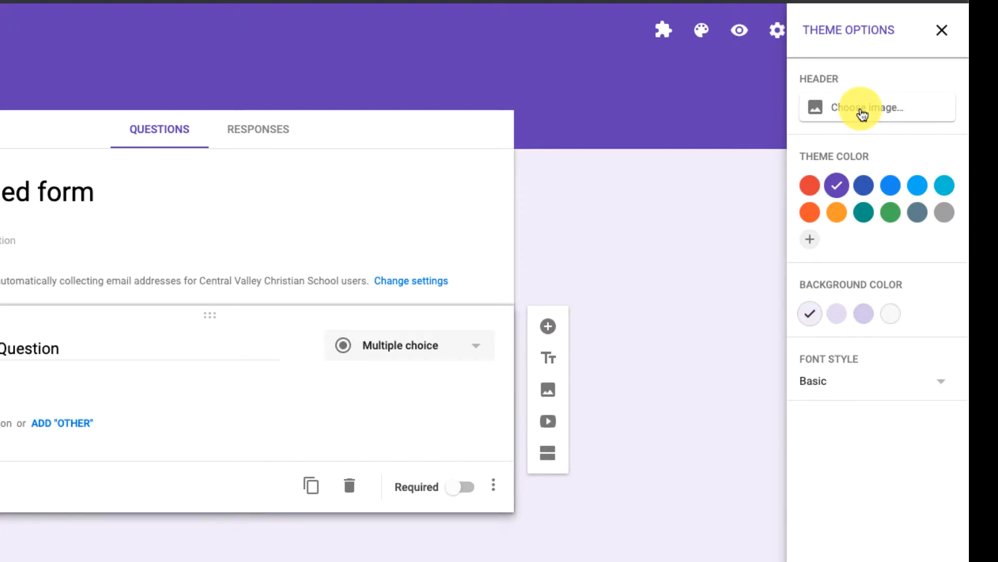
click(863, 109)
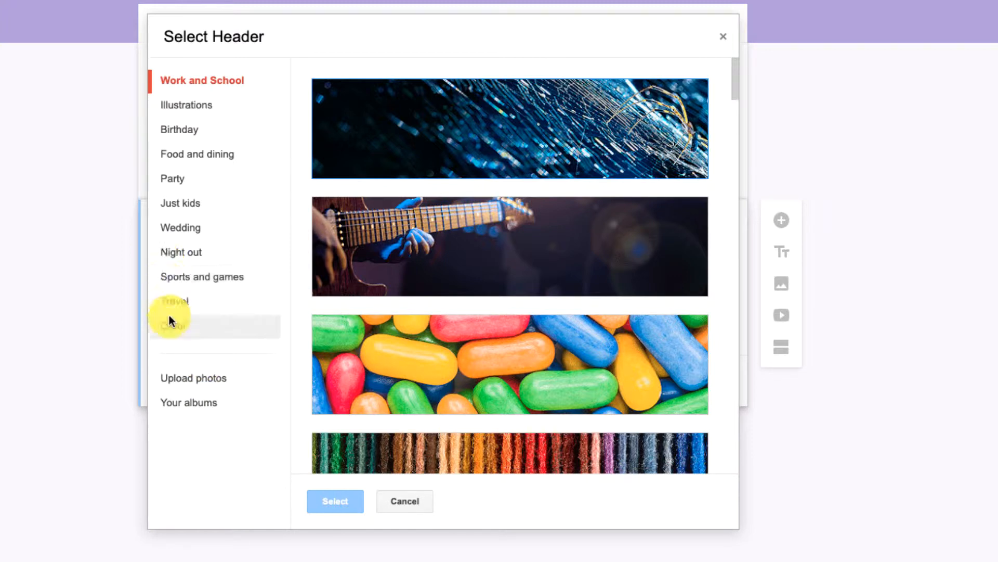
click(185, 210)
click(445, 260)
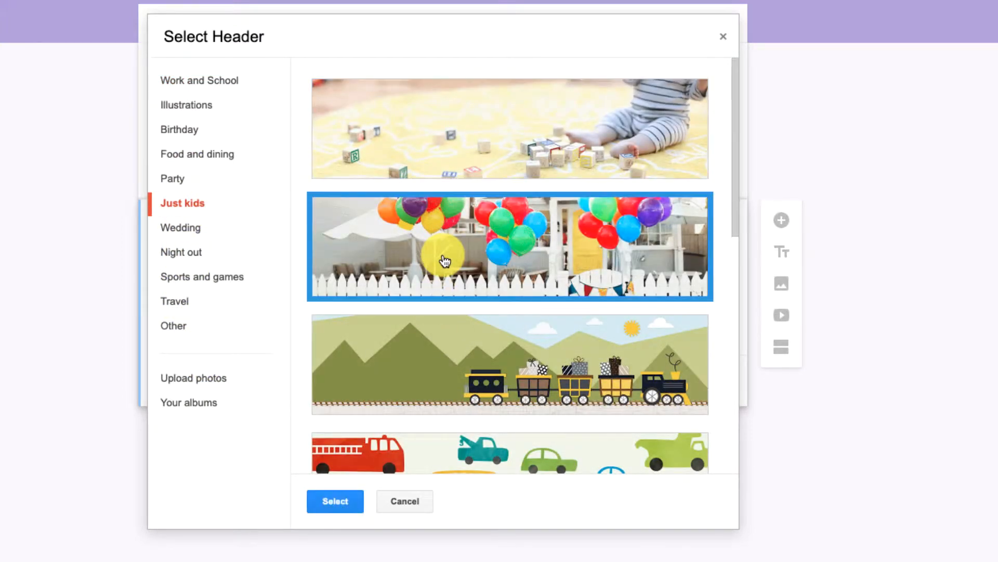
click(346, 496)
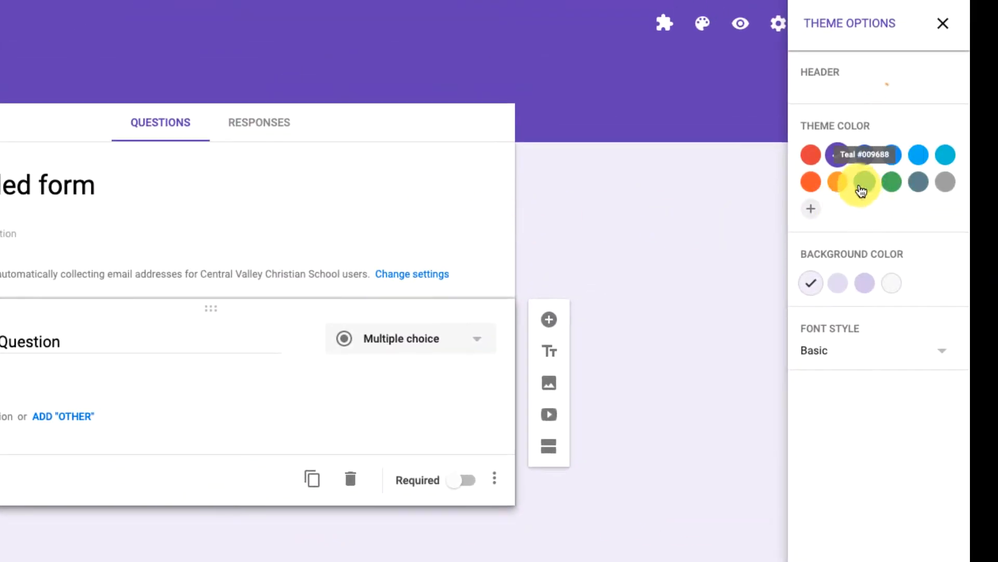
Try the Teal theme color and close the theme options
click(865, 183)
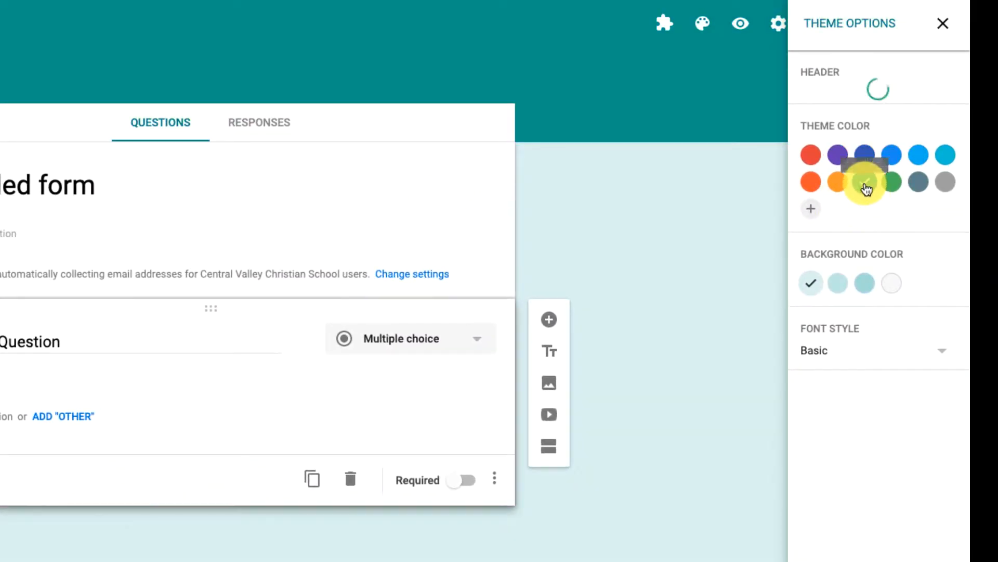
click(841, 309)
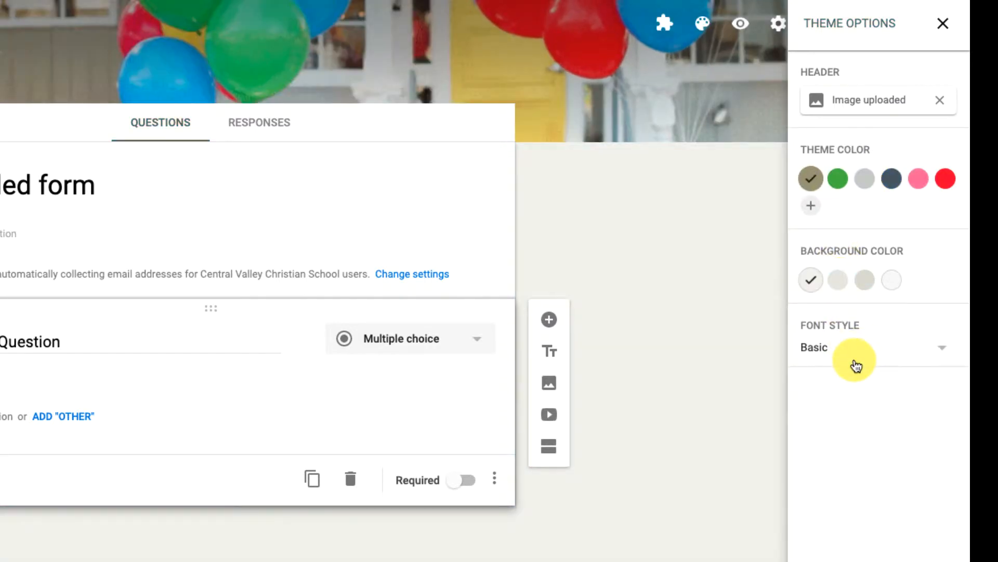
click(855, 356)
click(707, 367)
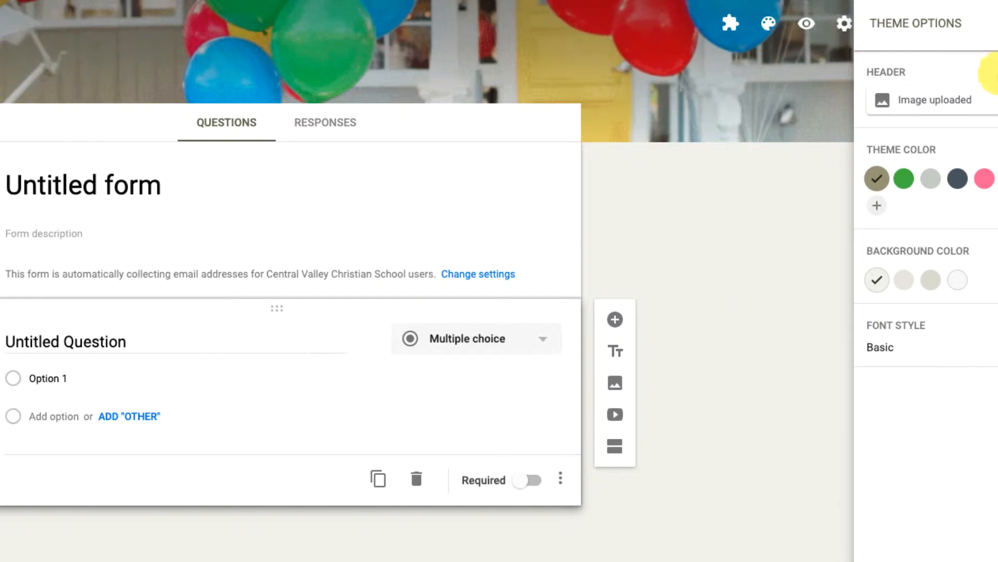
click(943, 23)
In the form's presentation settings, enable shuffled question order and set the confirmation message to "Thanks for taking my quiz!"
click(839, 25)
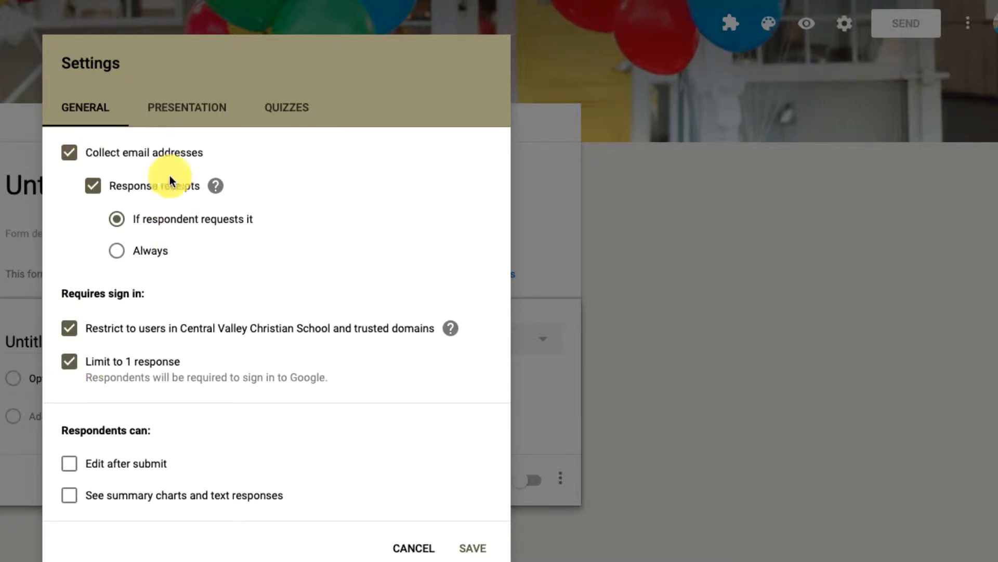
click(183, 102)
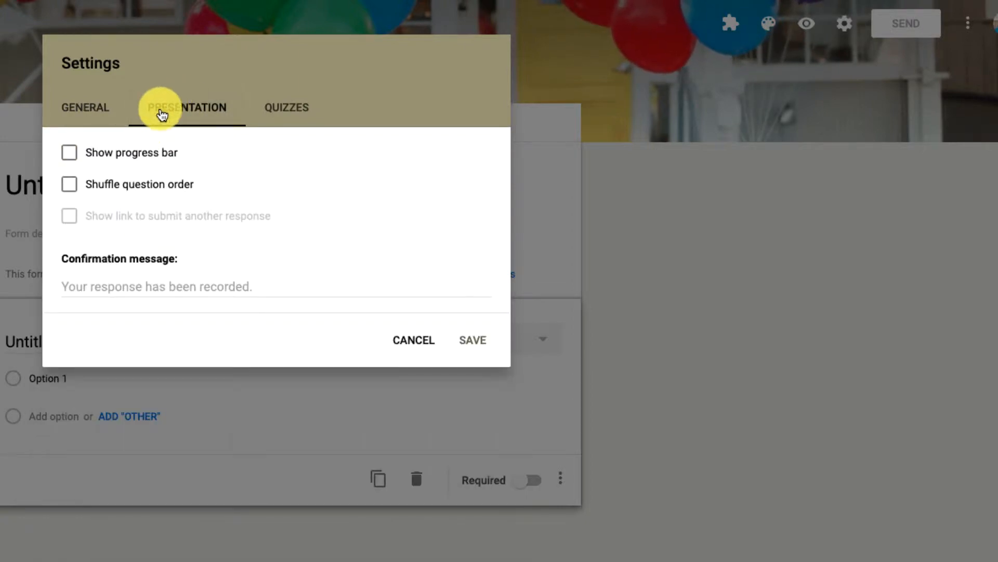
click(71, 188)
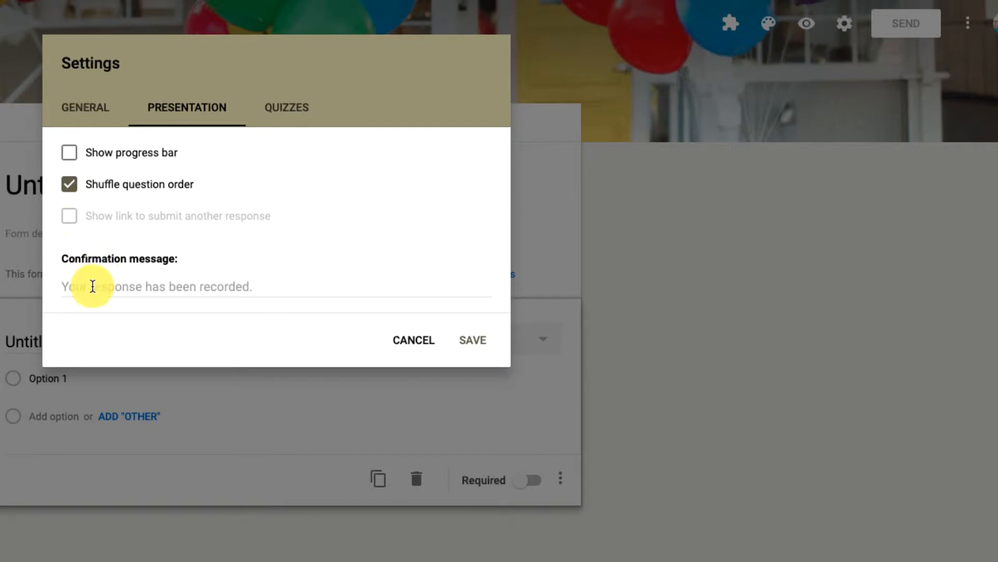
click(93, 286)
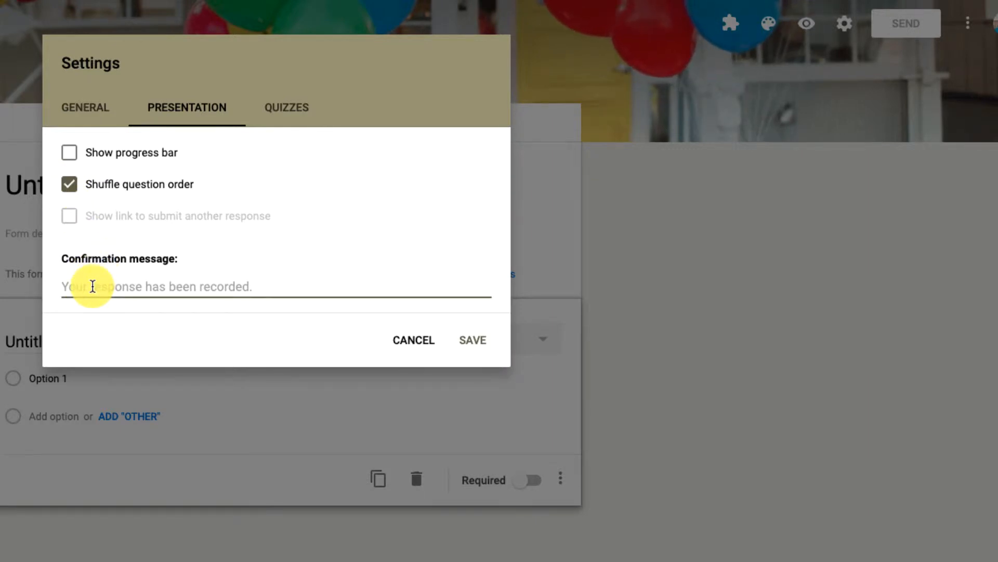
text(Thanks for taking my quiz!)
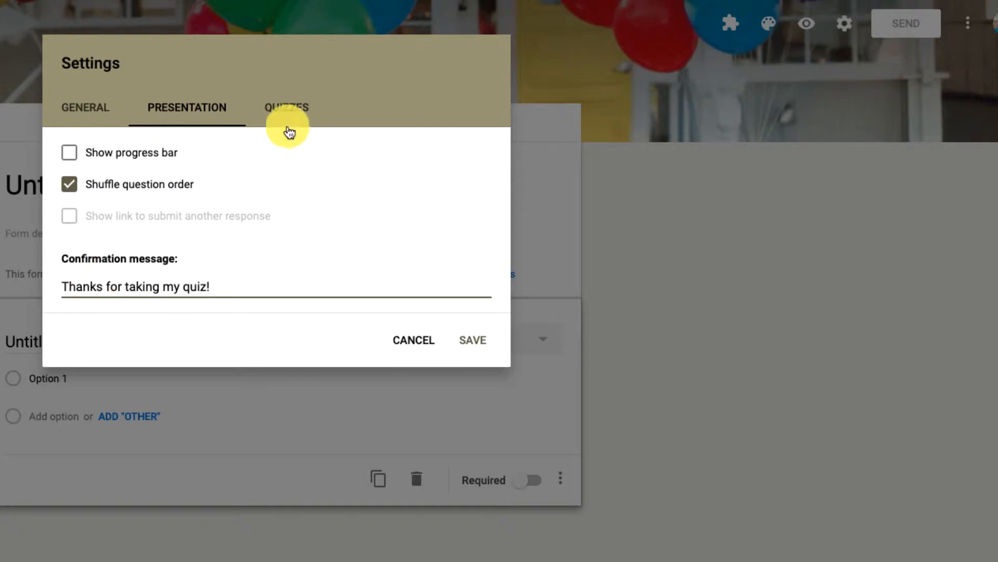
Make the form a quiz with grades released immediately after each submission, and save the settings
click(283, 107)
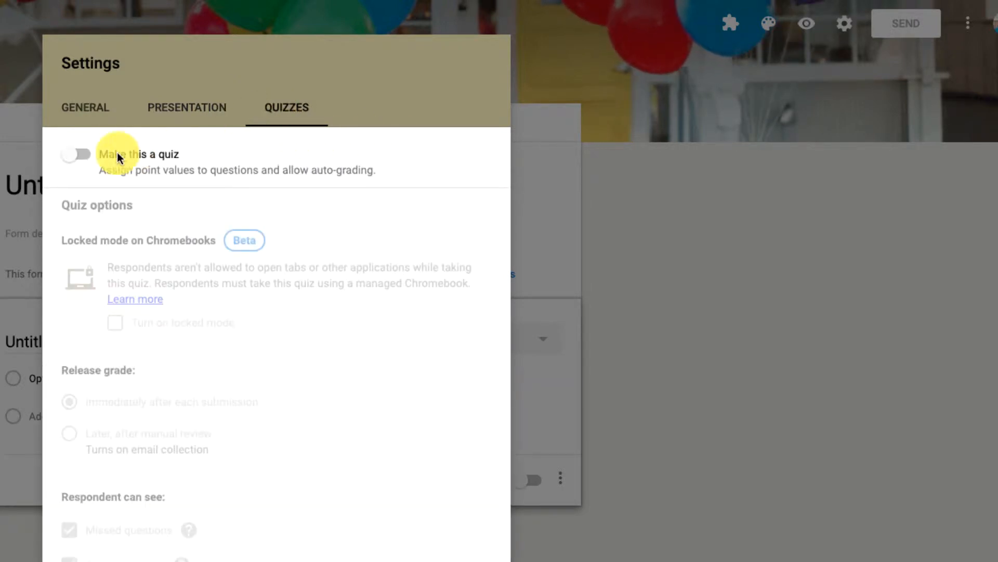
click(79, 156)
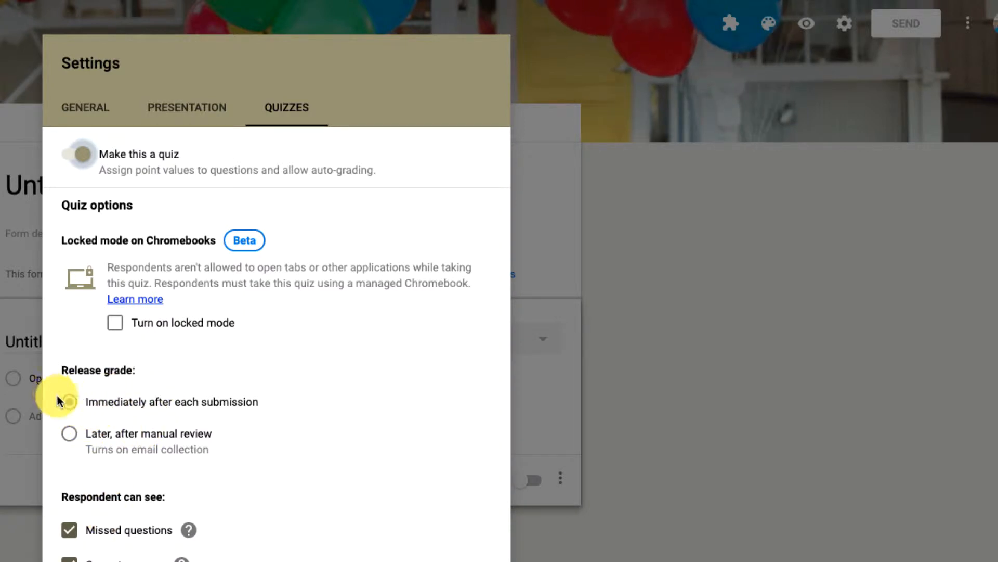
click(69, 530)
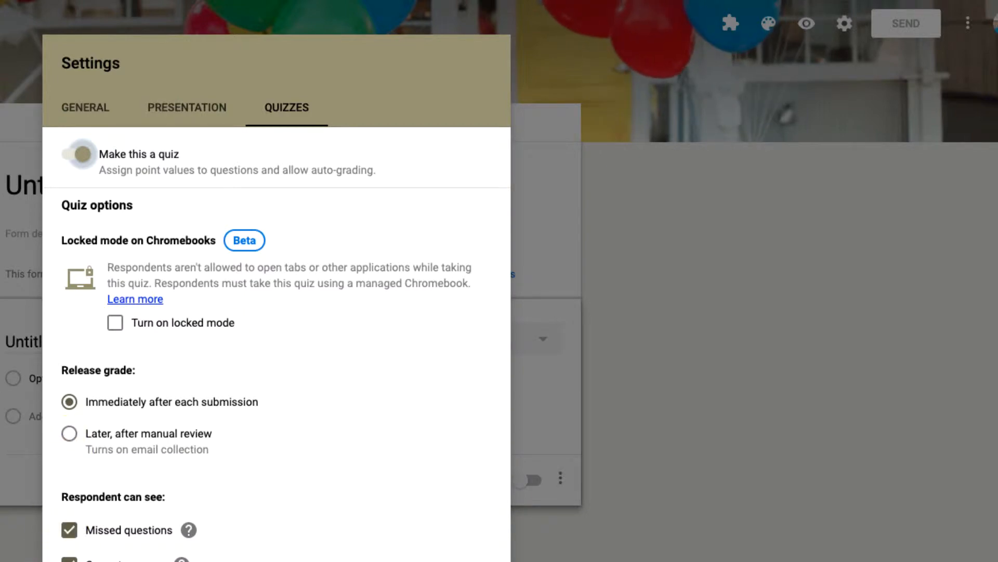
click(479, 561)
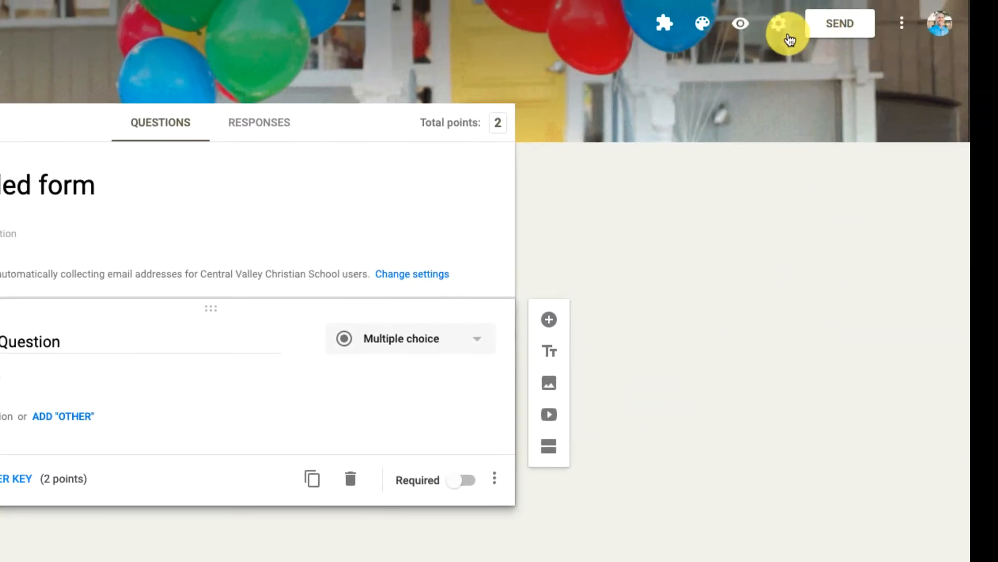
Change the default preferences to make questions required with a default quiz point value of 1, and save them
click(901, 23)
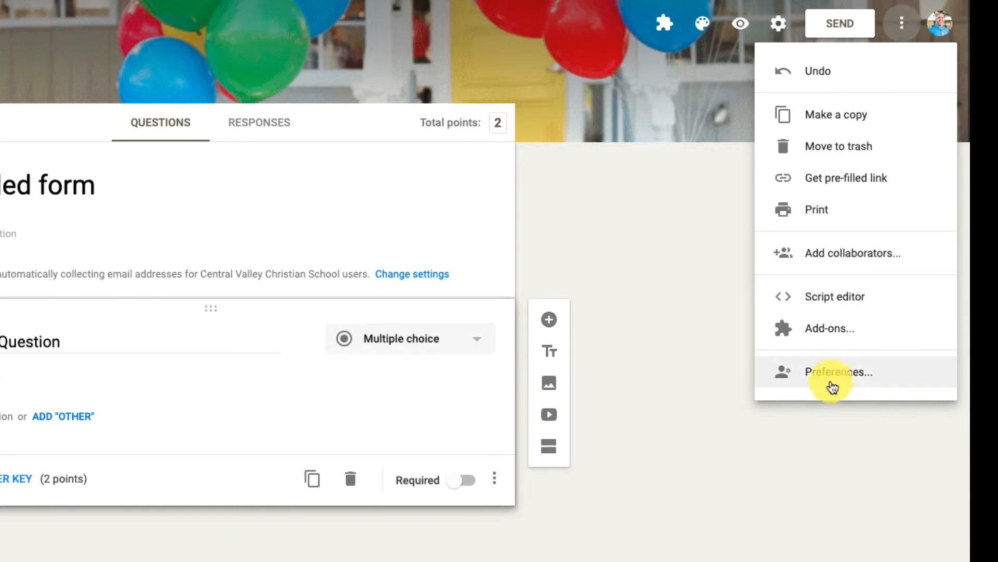
click(838, 379)
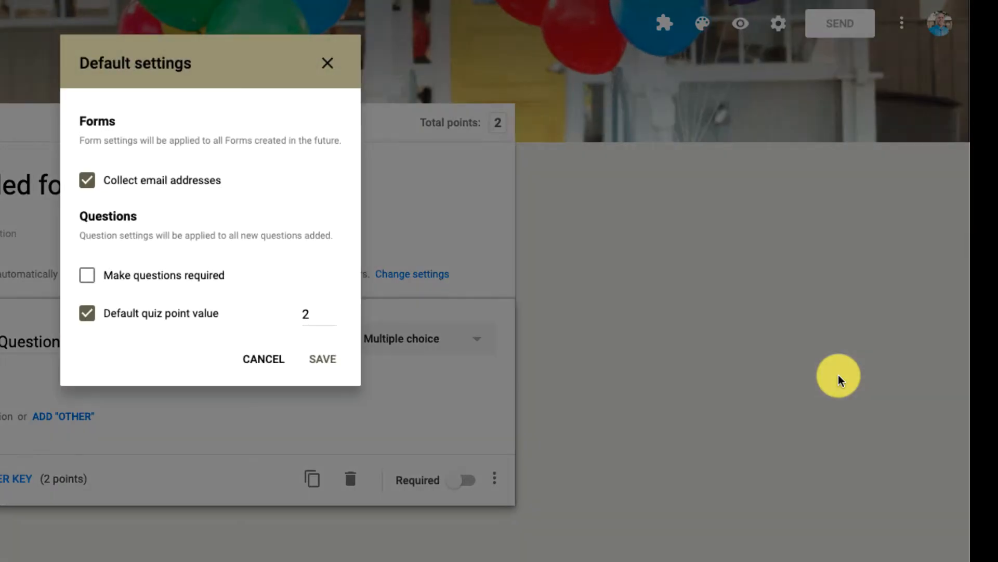
click(87, 275)
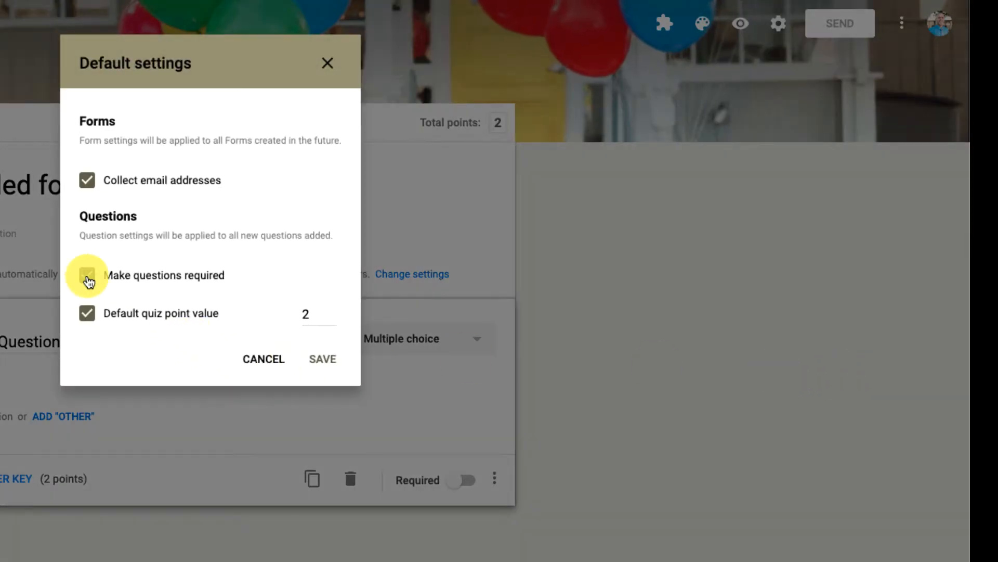
click(87, 314)
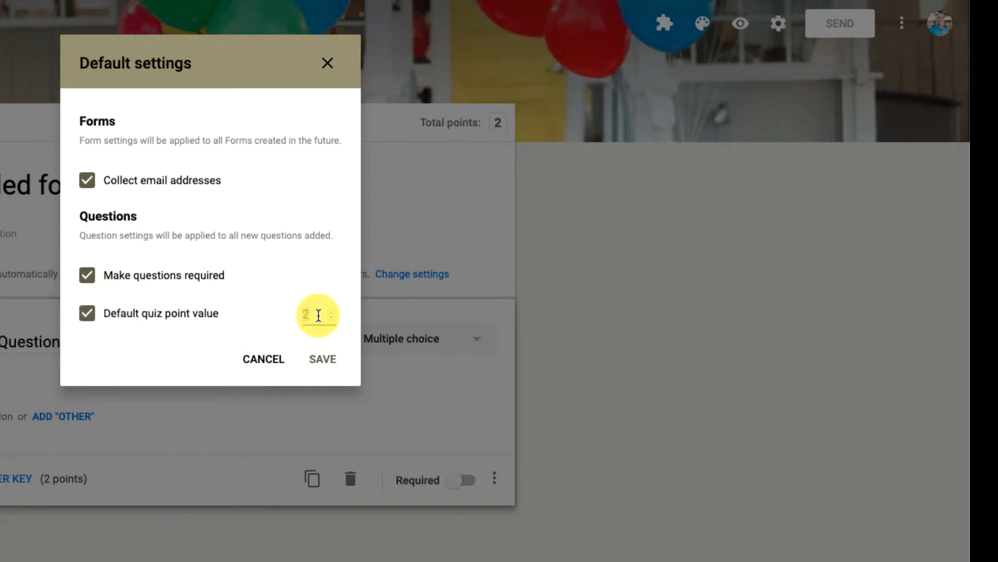
text(1)
click(327, 362)
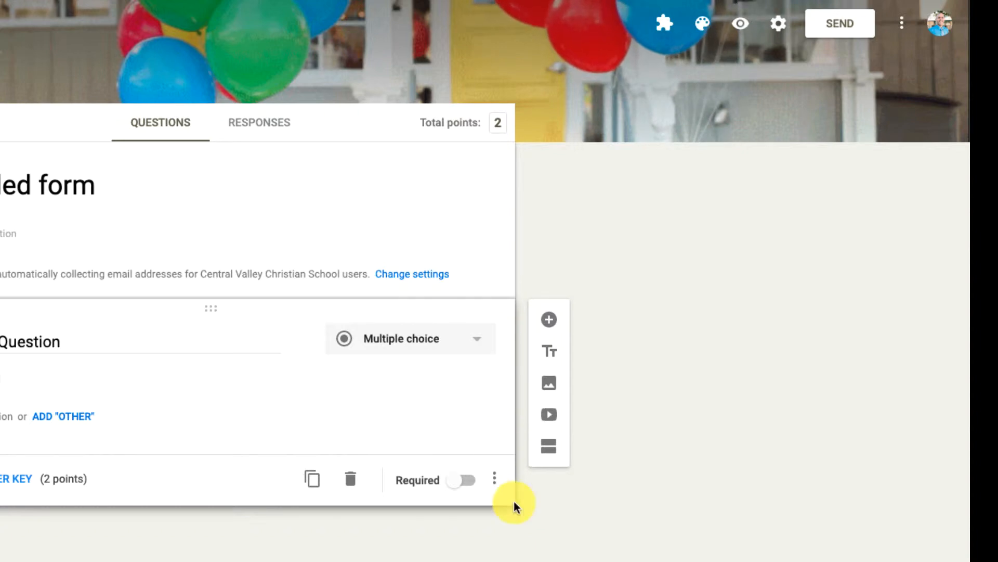
Delete the untitled question and add a new multiple-choice question reading "What's the first letter?"
click(350, 478)
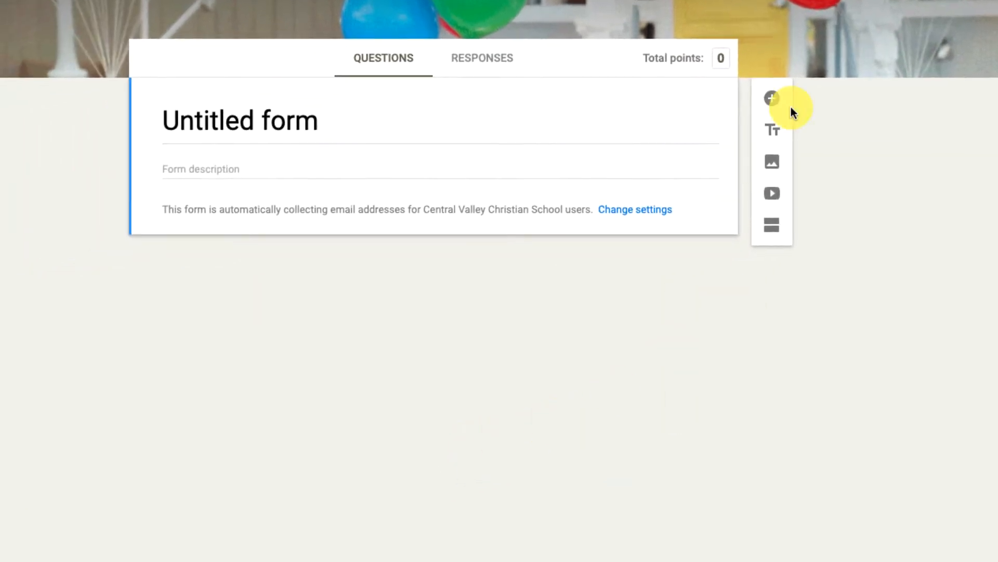
click(770, 99)
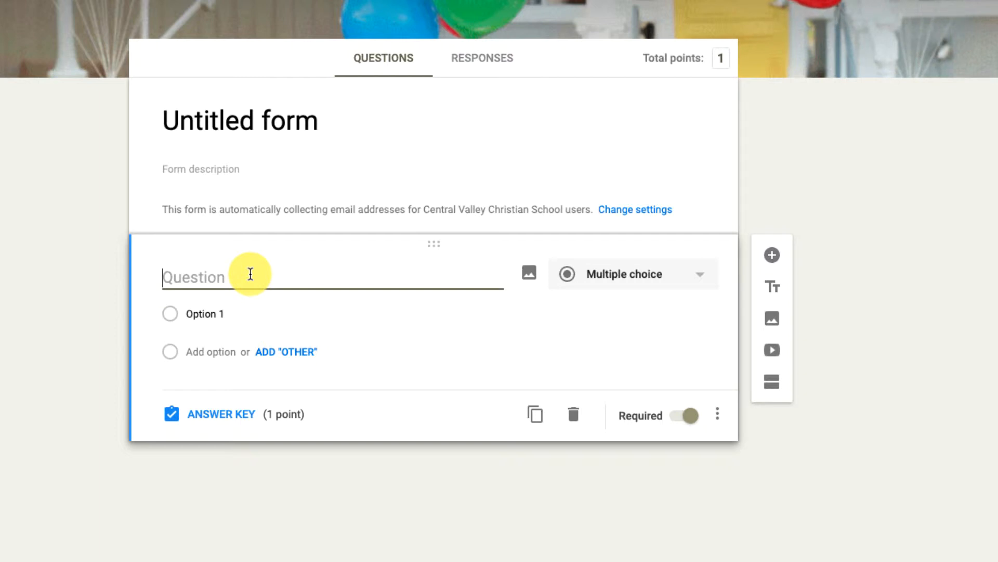
text(Wha)
key(BackSpace)
key(BackSpace)
key(BackSpace)
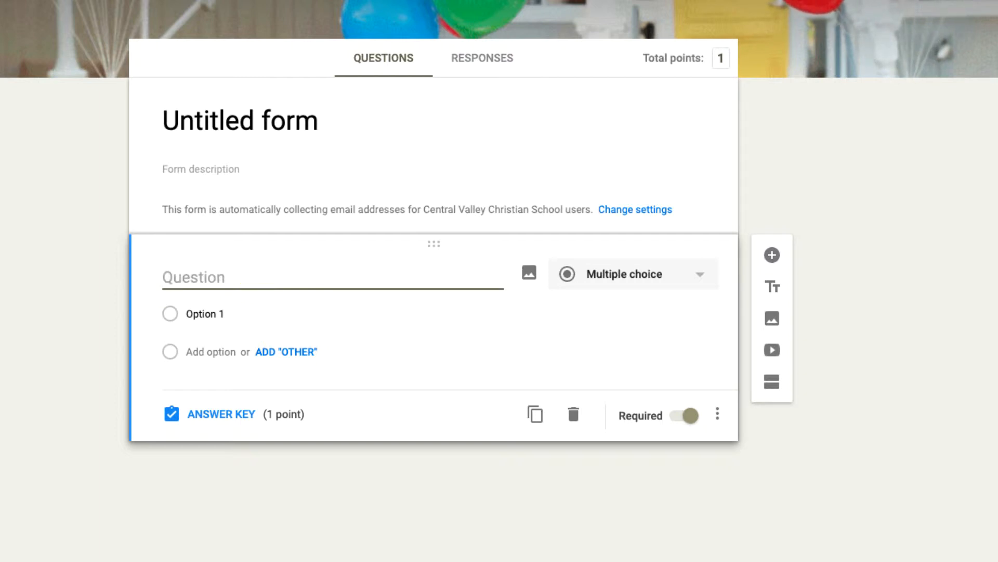
text(What's thef i)
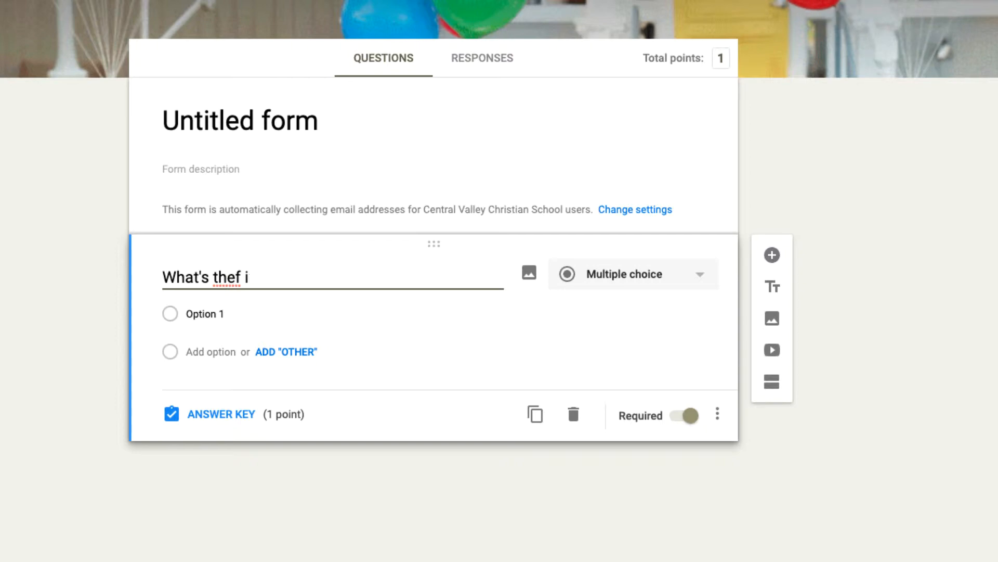
text(rstrst letter?)
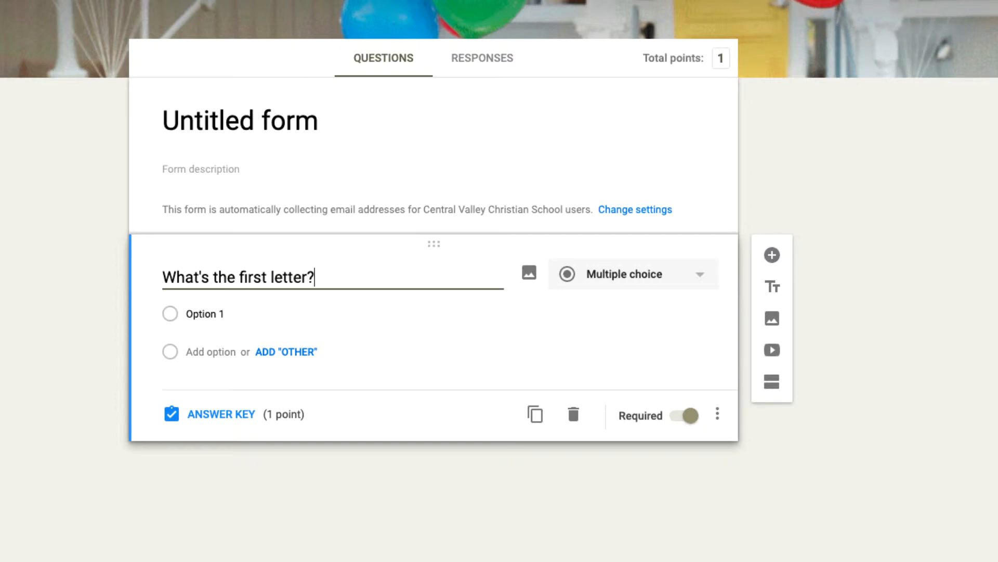
click(250, 275)
key(BackSpace)
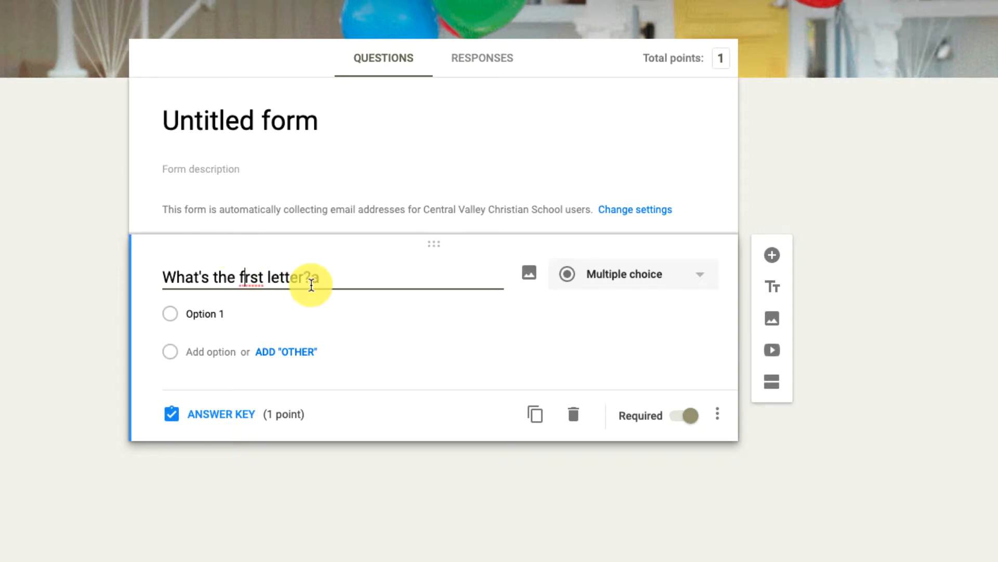
text(i)
click(352, 279)
key(BackSpace)
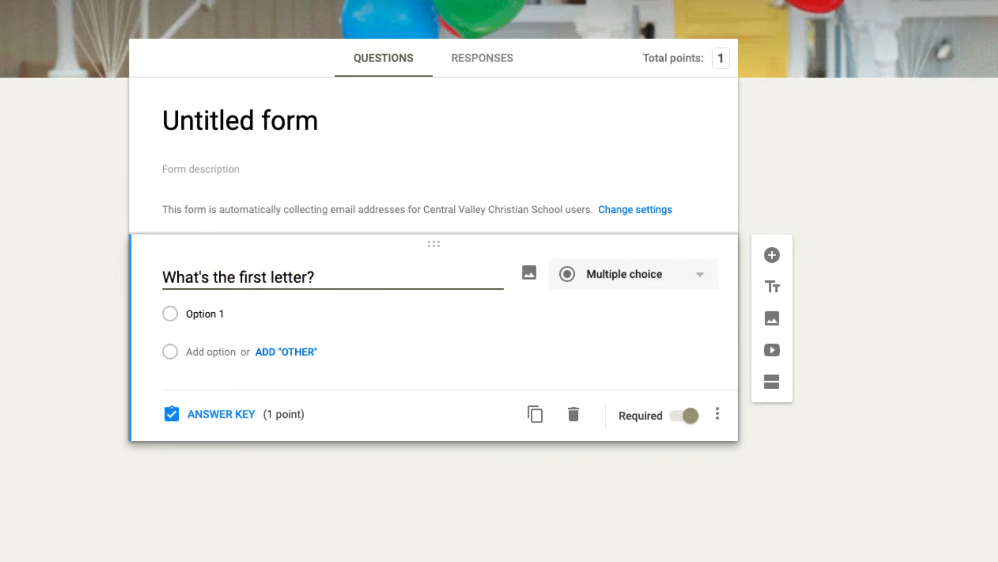
Give the first-letter question four answer options: a, b, c and d
click(245, 314)
text(a)
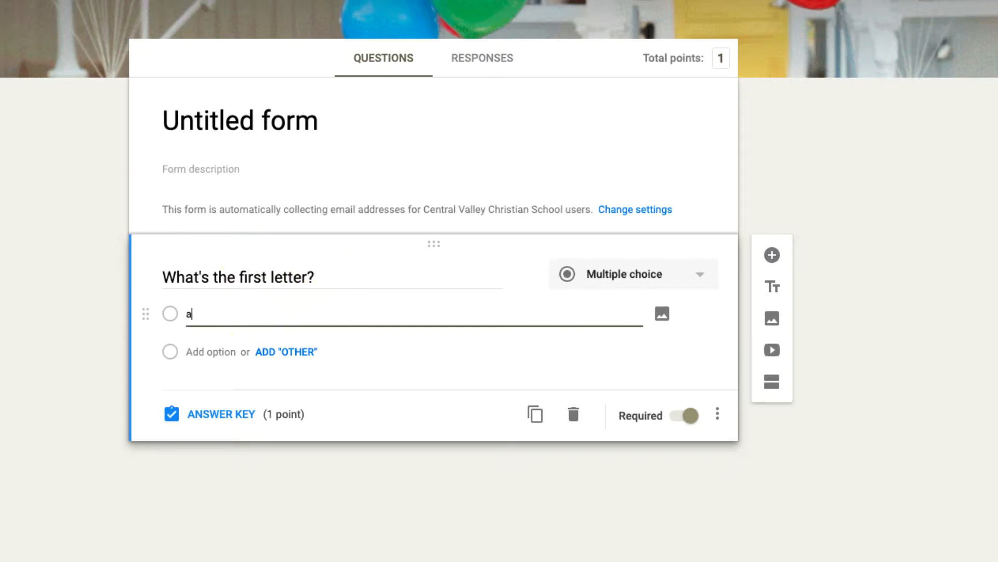
key(Return)
text(b)
key(Return)
text(c)
key(Return)
text(d)
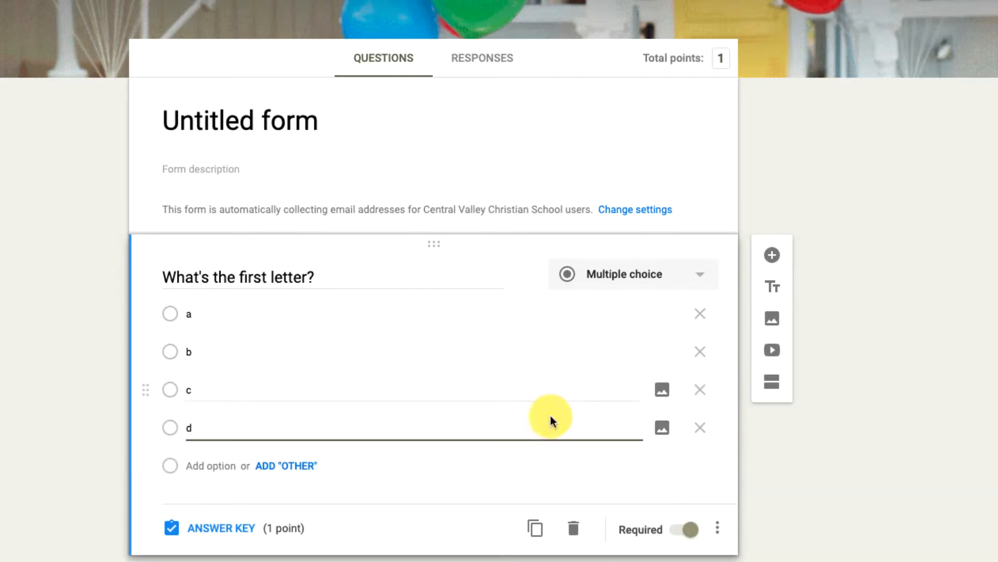
key(Tab)
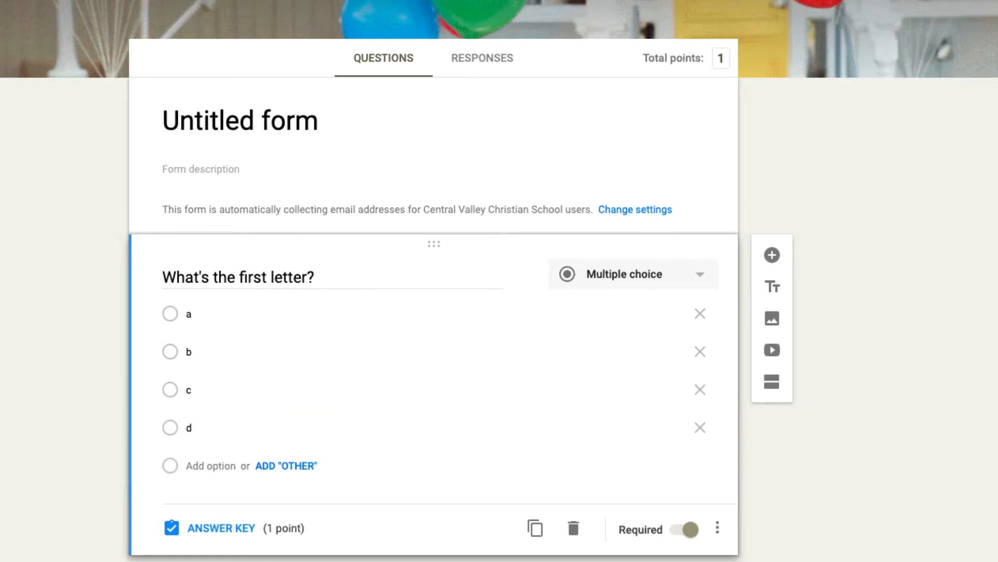
Mark option a as correct for the first-letter question and enter "Go learn your alphabet" as feedback for incorrect answers
click(223, 531)
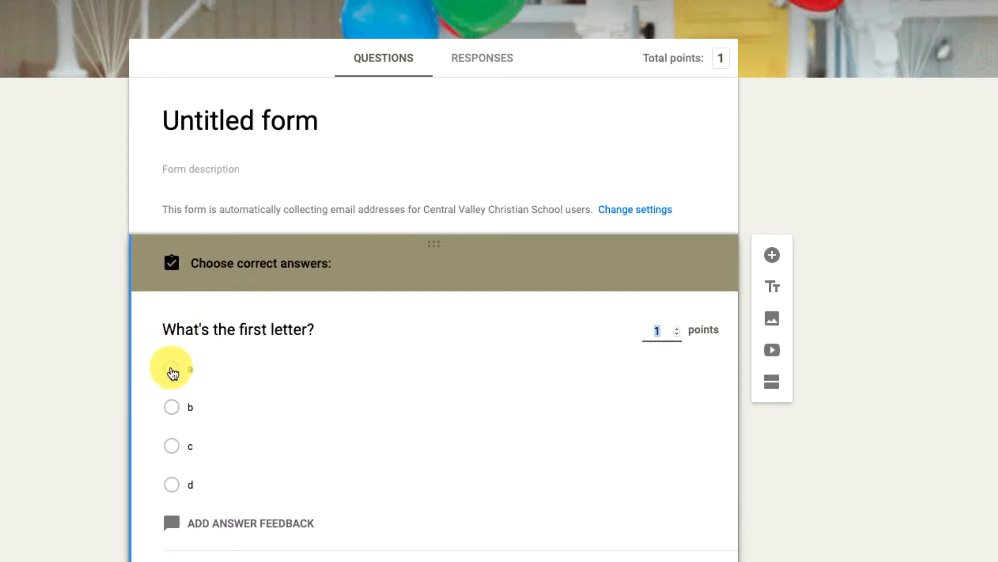
click(172, 369)
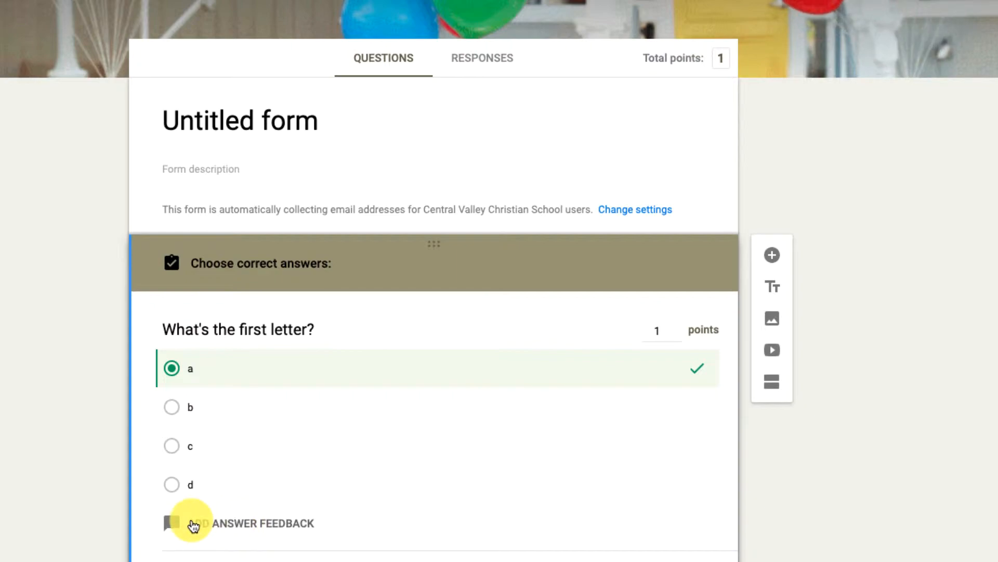
click(236, 534)
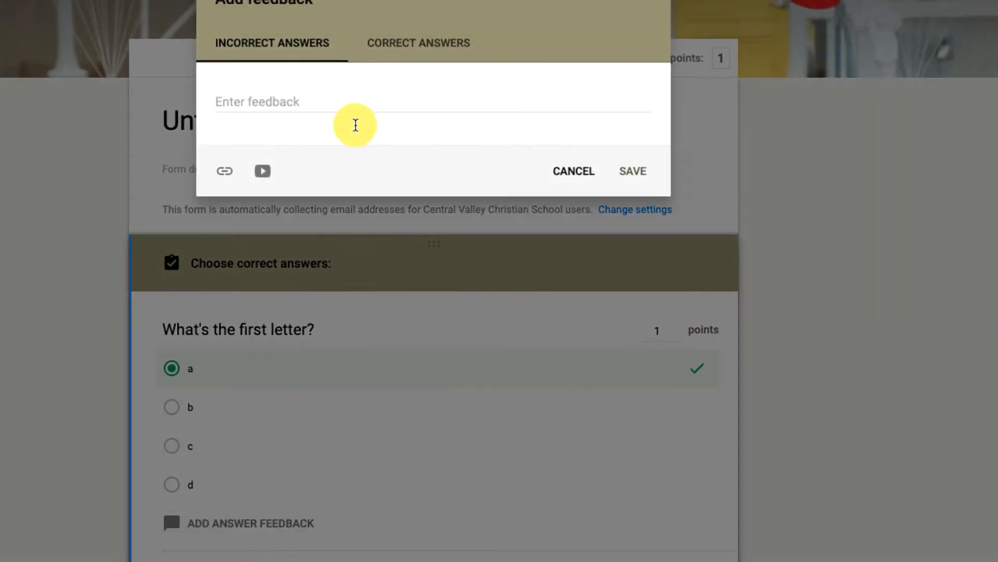
click(304, 104)
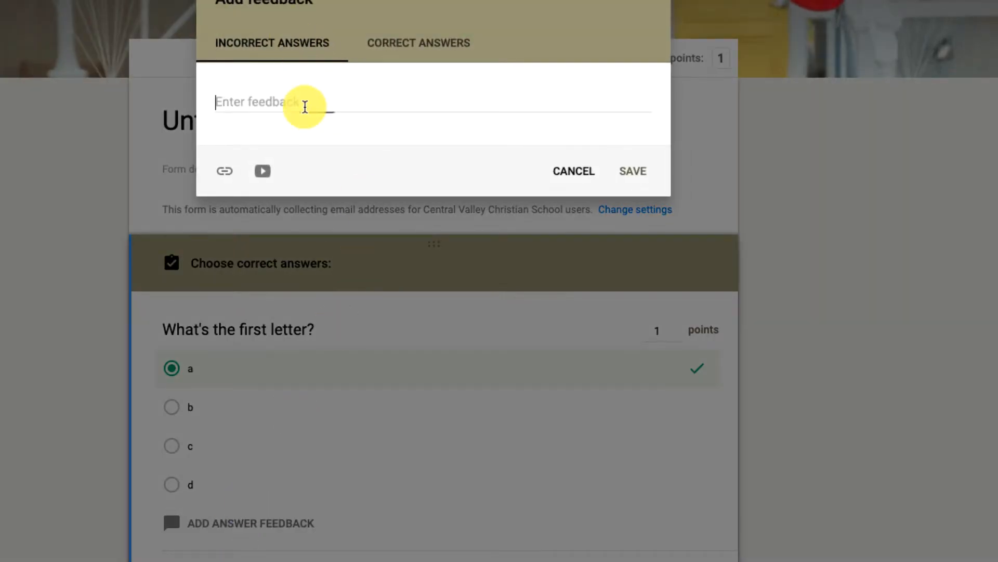
text(Go learn your alp)
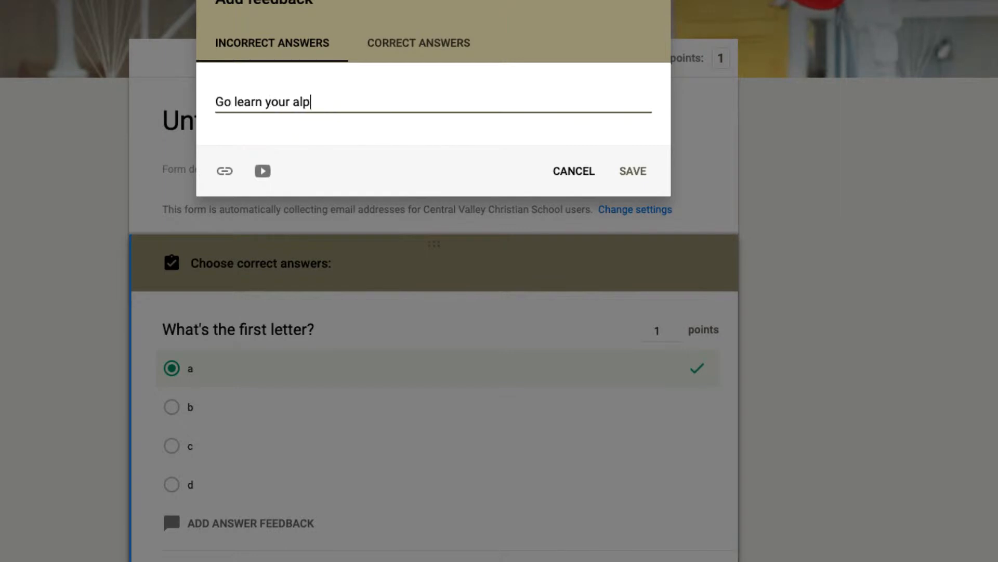
text(habet)
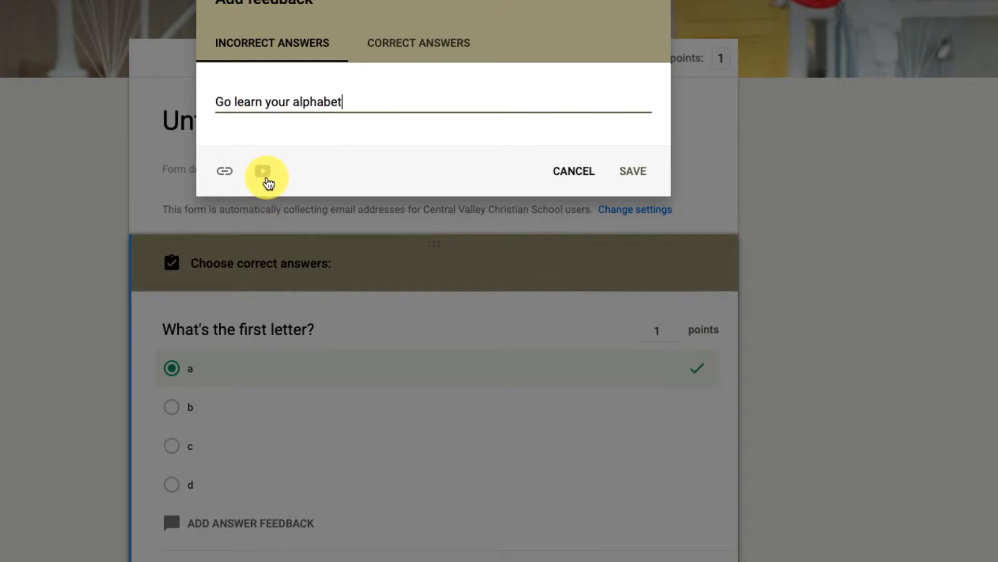
Search YouTube for "abc song" and attach the video "ABC Song + More Nursery Rhymes & Kids Songs - CoCoMelon" to the incorrect-answer feedback
click(265, 177)
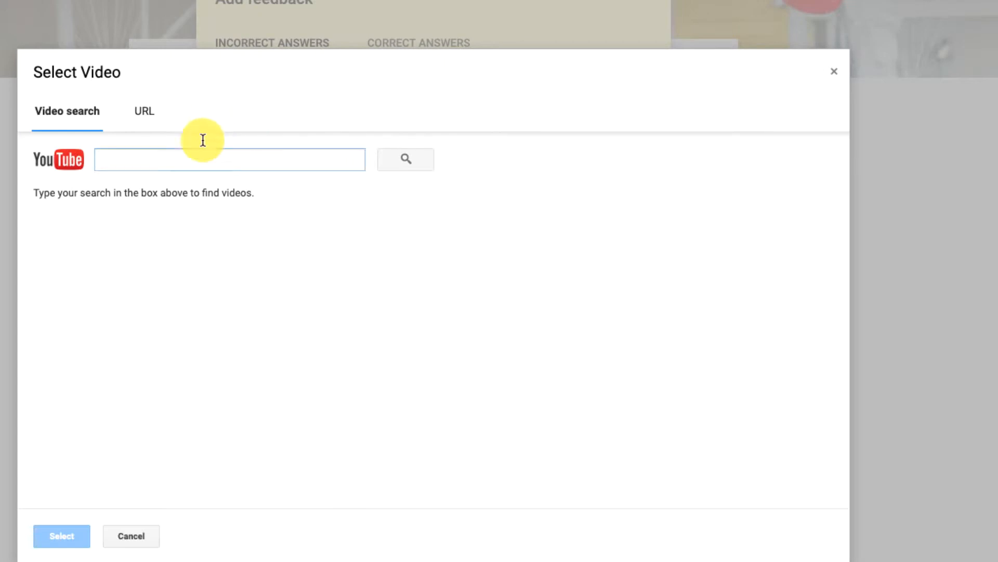
click(197, 155)
text(abc song)
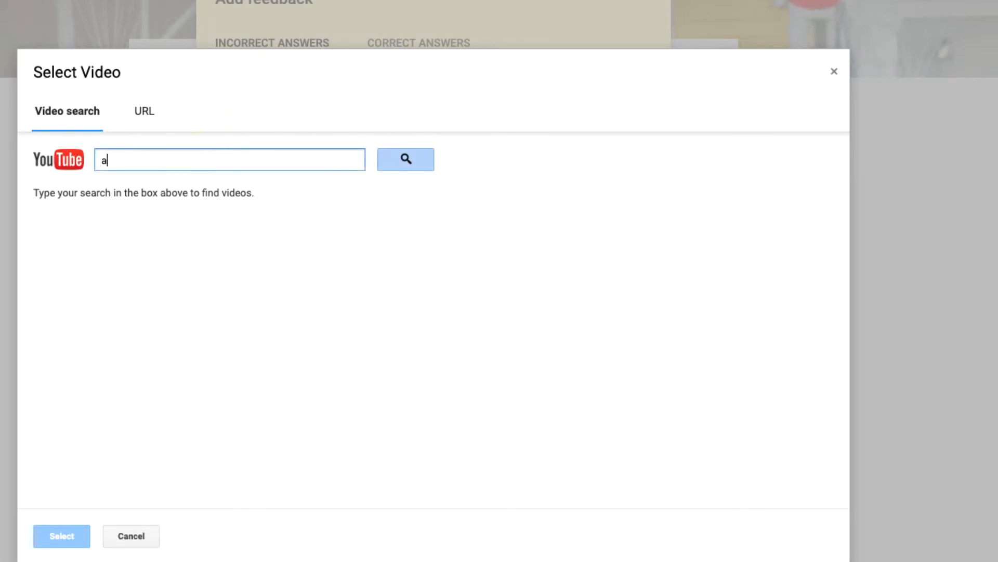
key(Return)
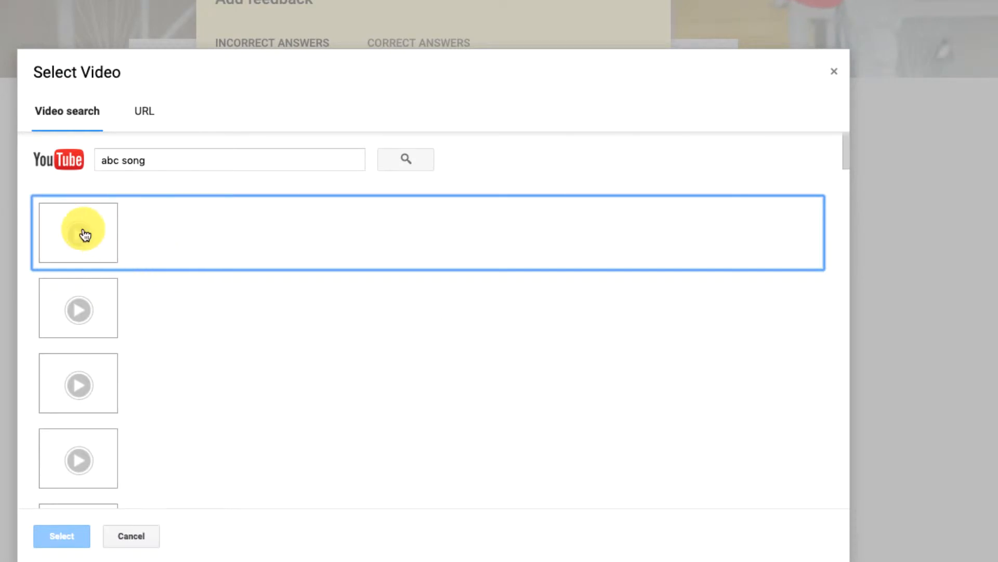
click(80, 234)
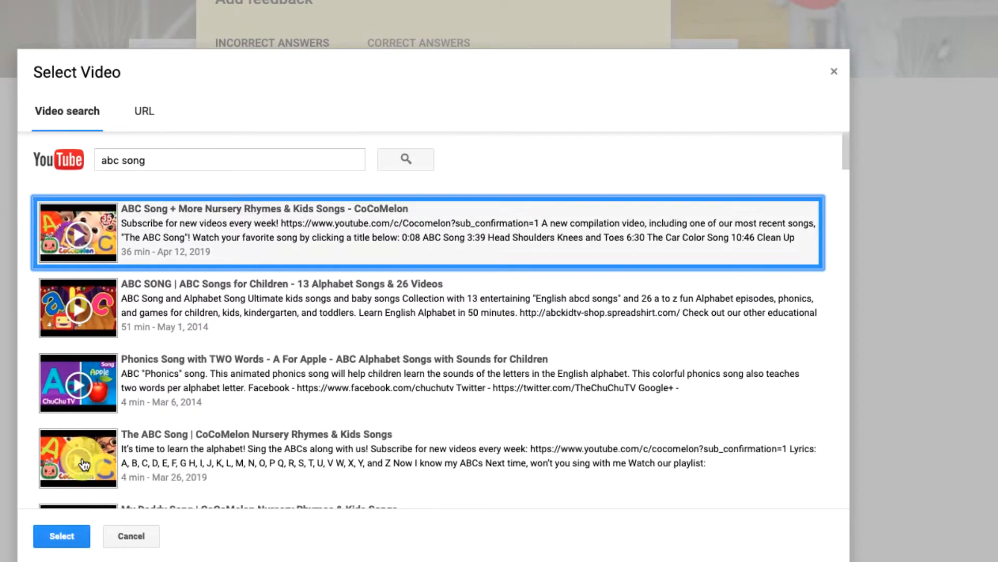
click(48, 544)
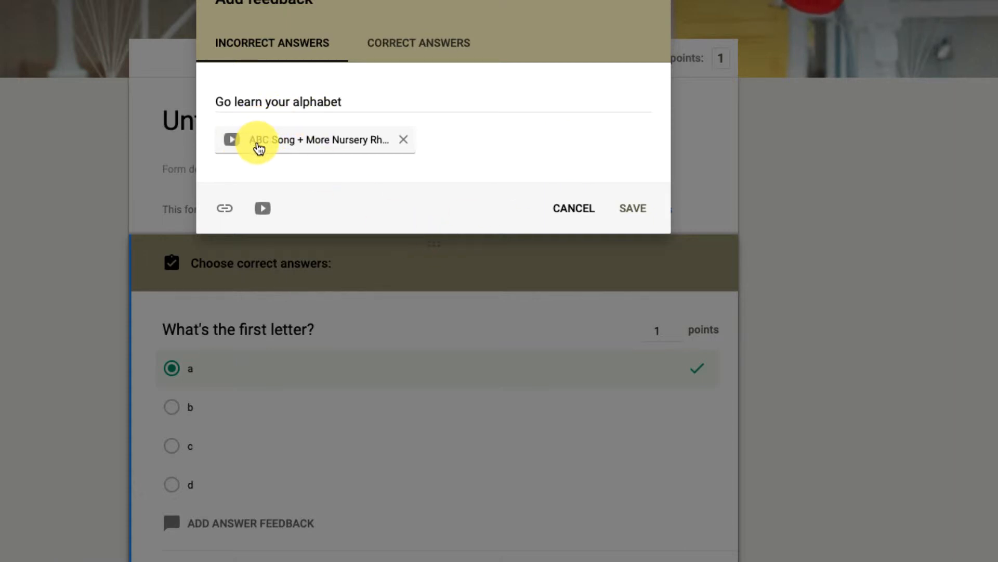
Enter "Yes, a is the first letter." as feedback for correct answers and save the feedback
click(407, 35)
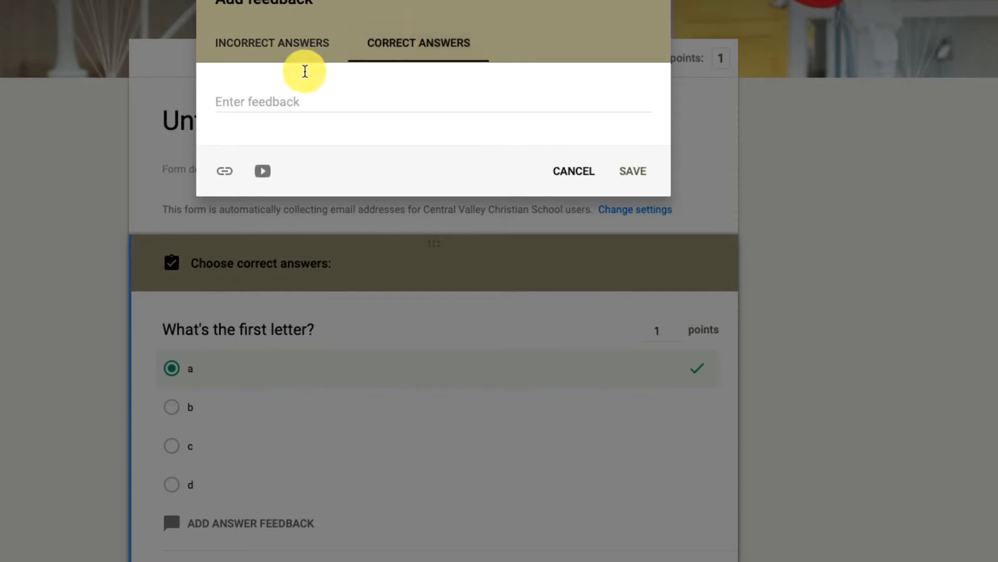
click(243, 111)
text(Yes, a is the first le)
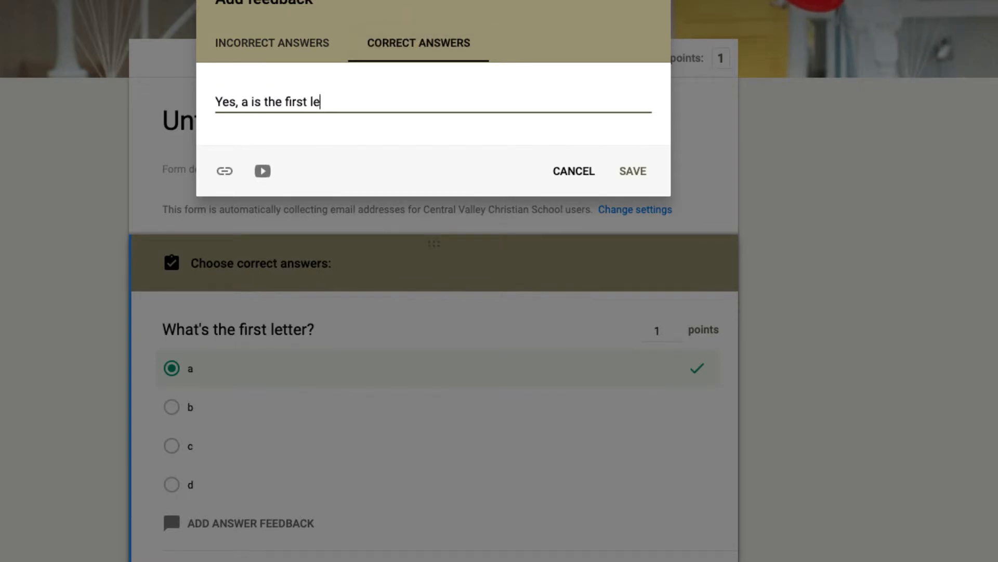
text(tter.)
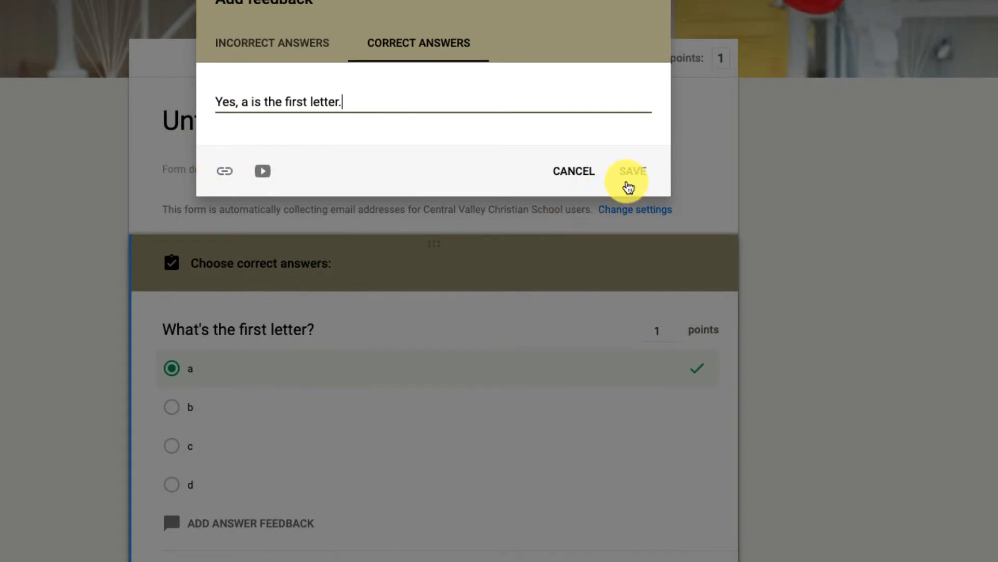
click(631, 172)
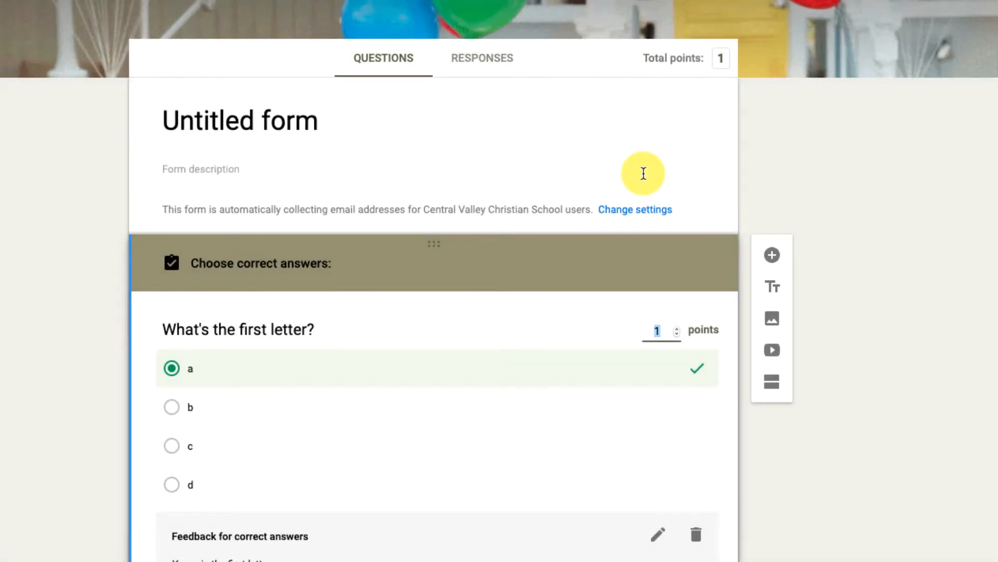
Add a checkboxes question below the first-letter question, reading "Choose the two letters."
scroll(434, 312, down, 5)
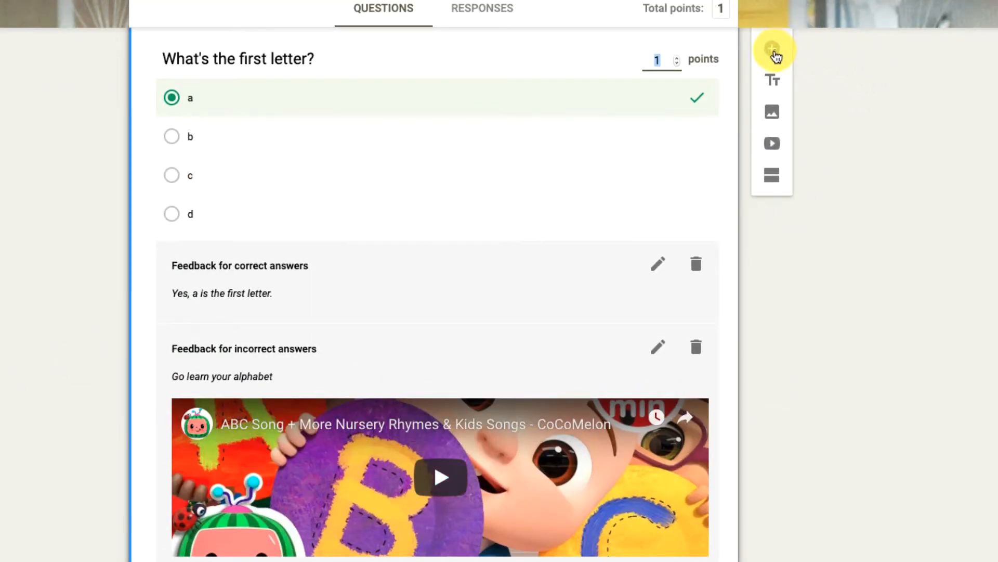
click(772, 48)
click(630, 465)
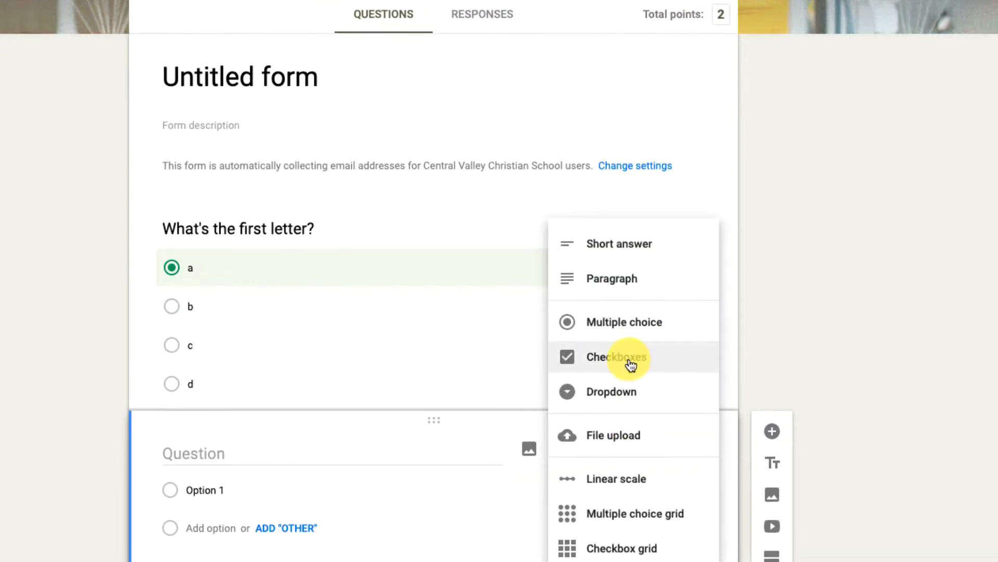
click(630, 378)
click(248, 355)
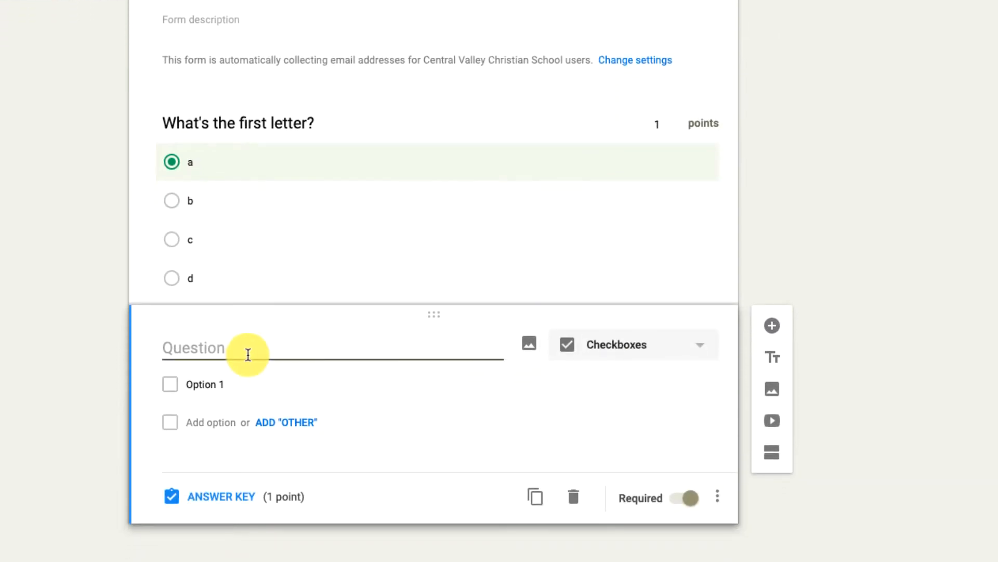
text(Which of the t)
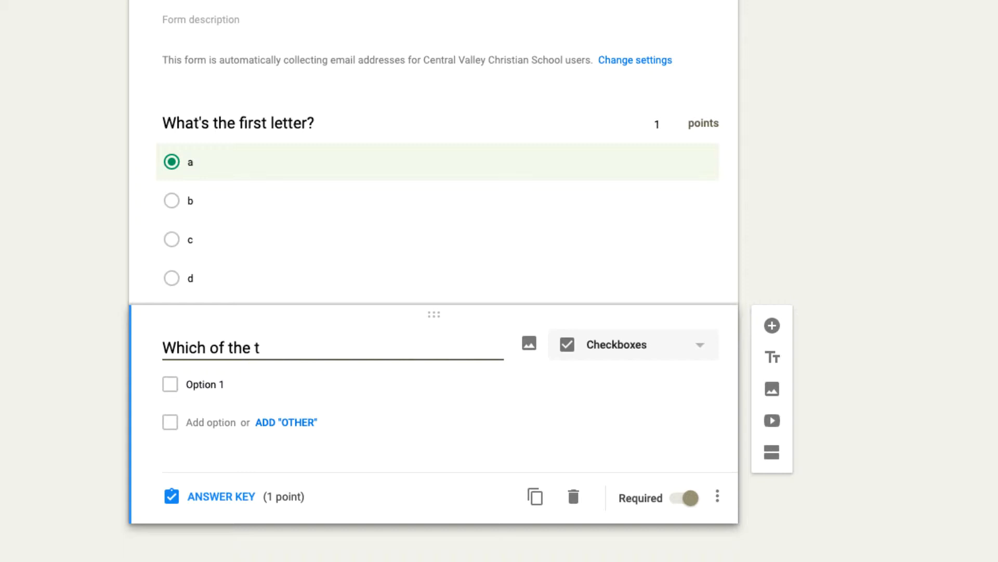
key(BackSpace)
key(BackSpace)
key(BackSpace)
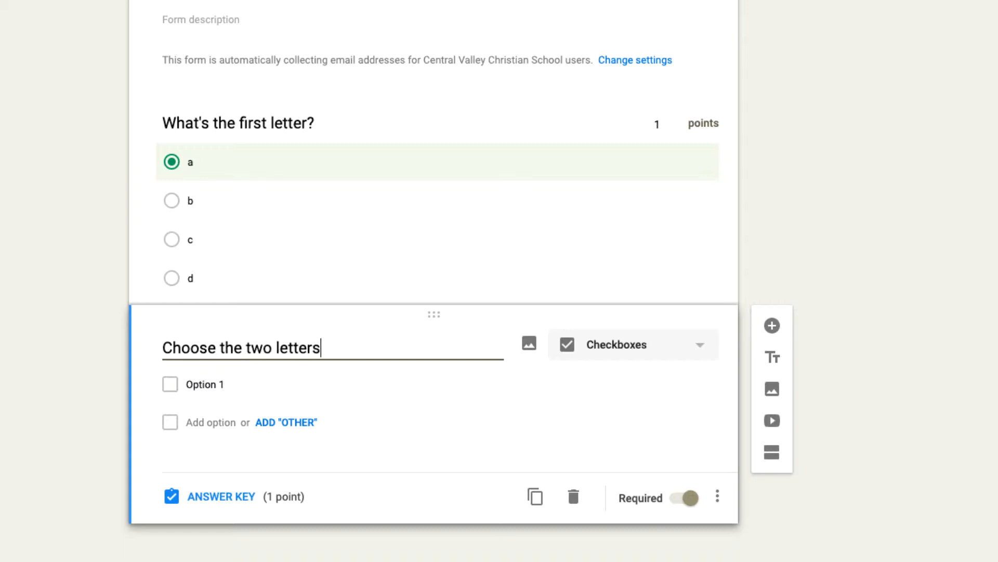
text(.)
Give the two-letters question eight answer options: a, 1, 2, b, 3, 4, 9 and 10
click(241, 385)
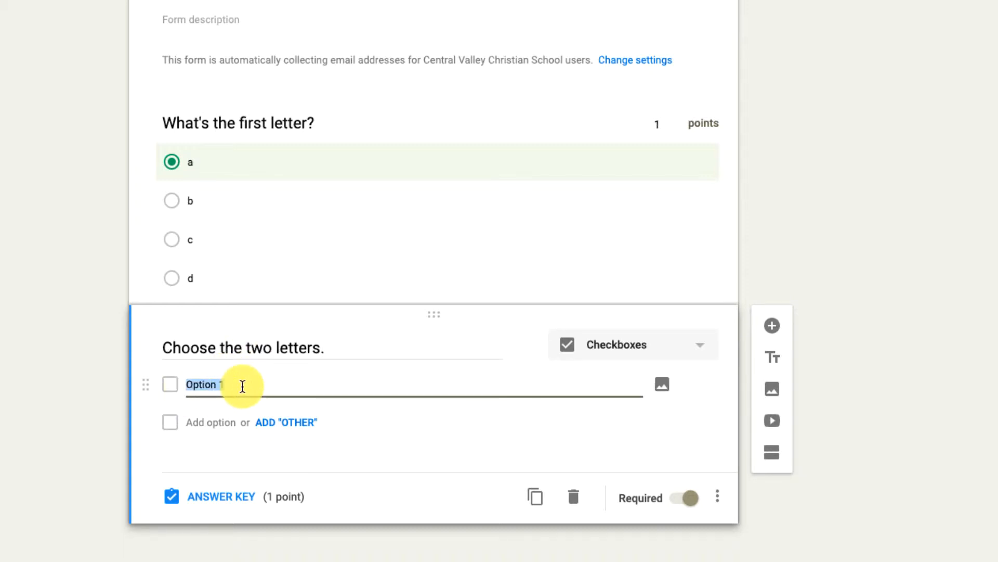
text(a)
key(Return)
text(1)
key(Return)
text(2)
key(Return)
text(b)
key(Return)
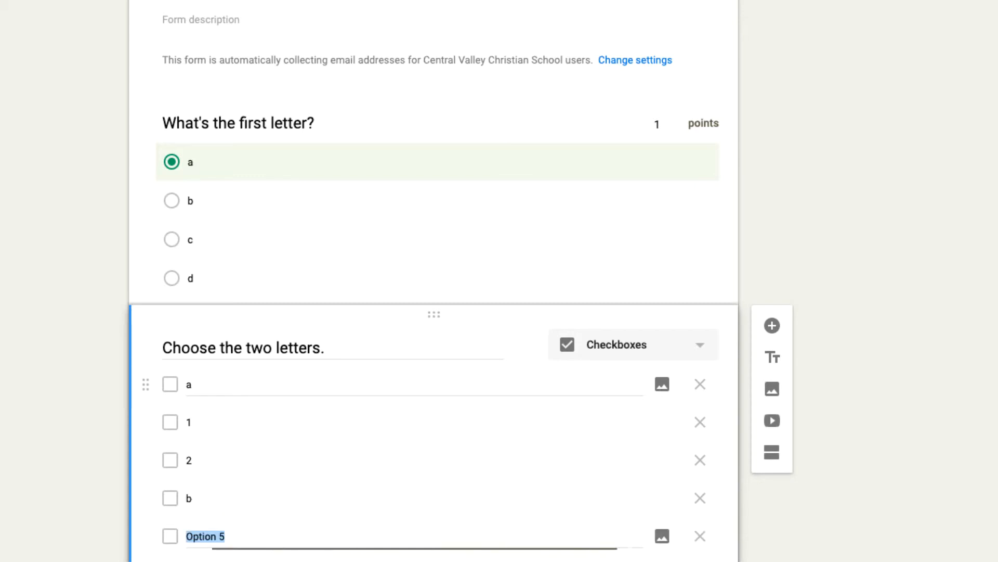
text(3)
key(Return)
text(4)
key(Return)
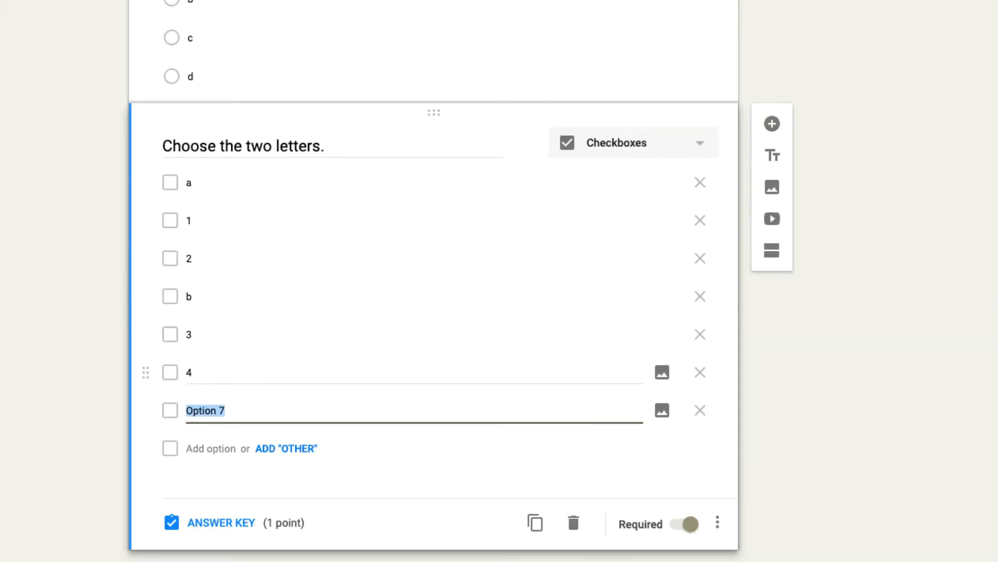
key(Return)
text(10)
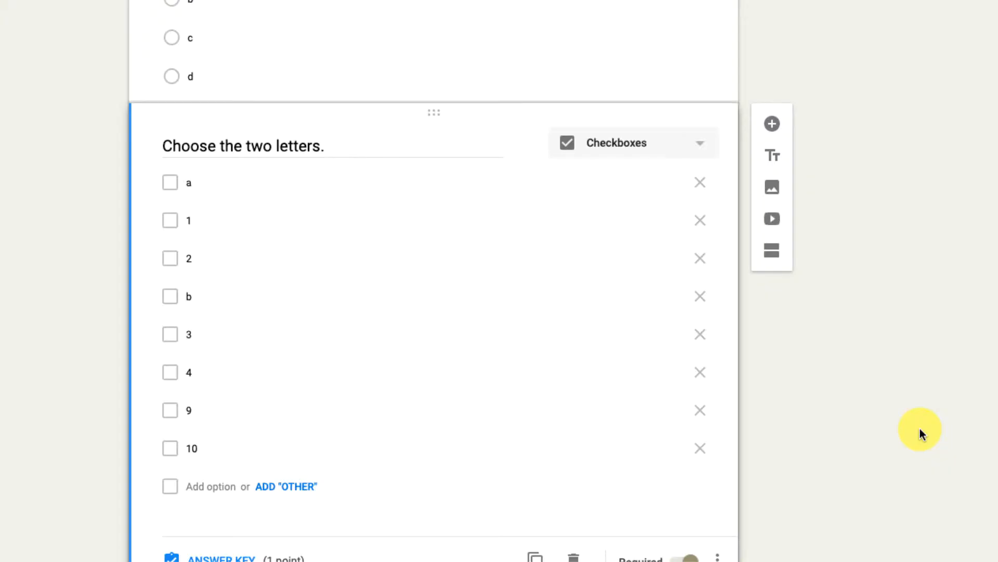
Mark a and b as the correct answers in the two-letters question's answer key and return to editing the question
scroll(914, 430, down, 2)
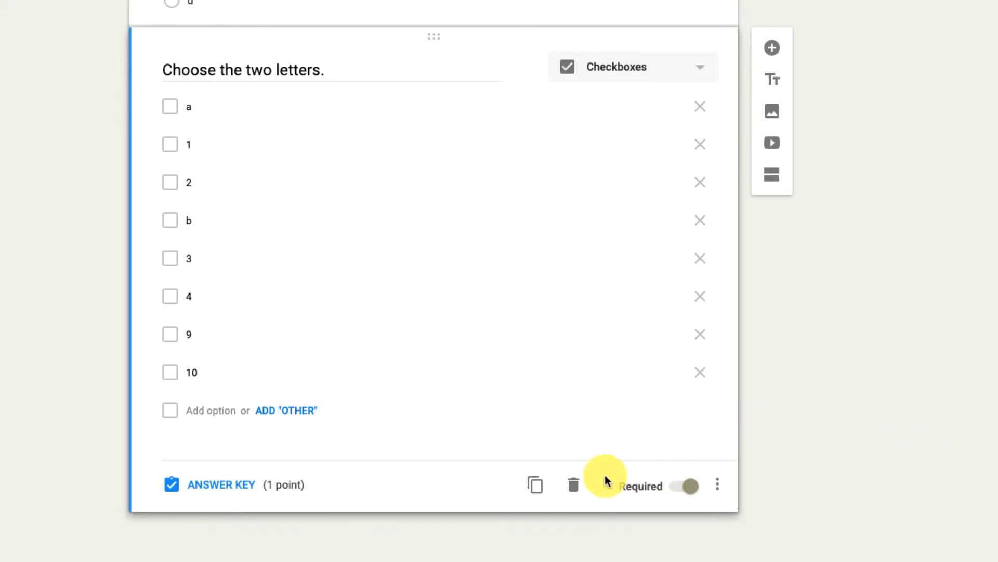
click(227, 485)
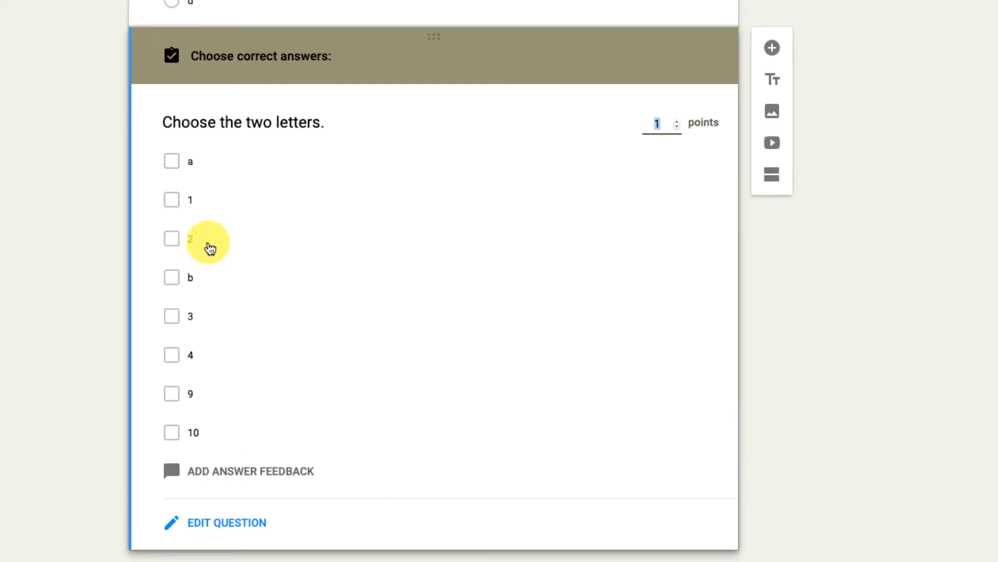
click(175, 166)
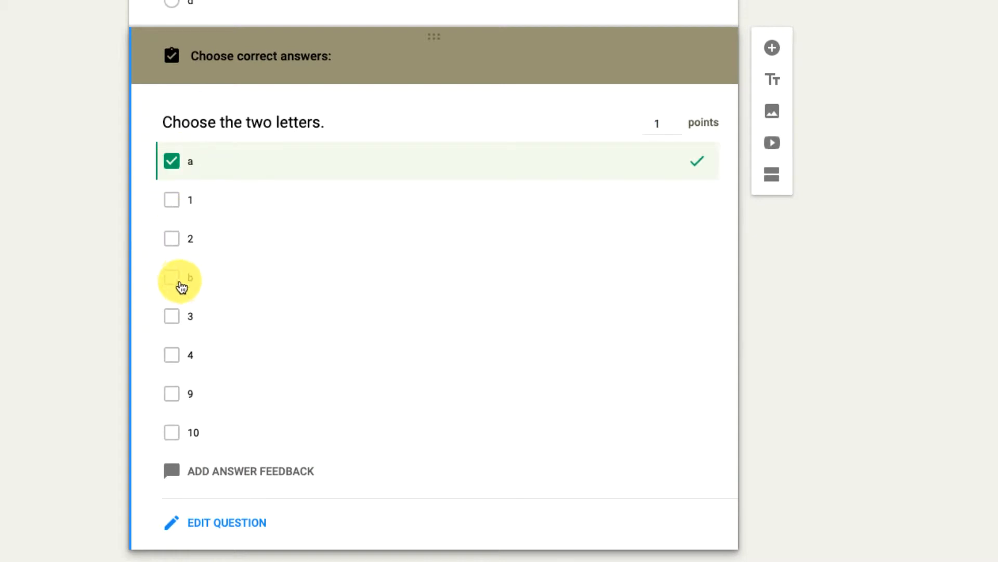
click(172, 279)
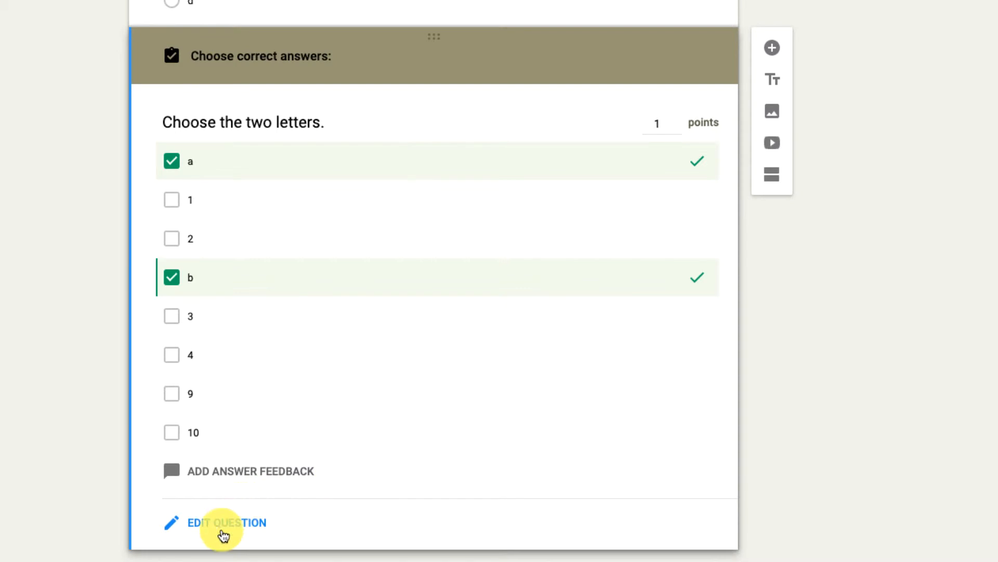
click(224, 536)
Add response validation to the two-letters question requiring exactly 2 selections, with the custom error text "Choose only two options."
click(716, 484)
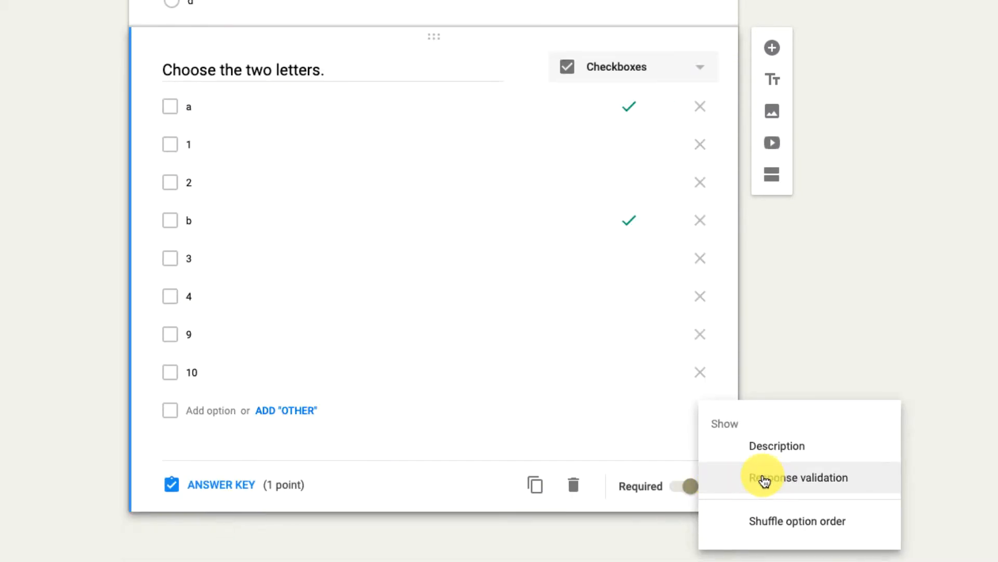
click(764, 477)
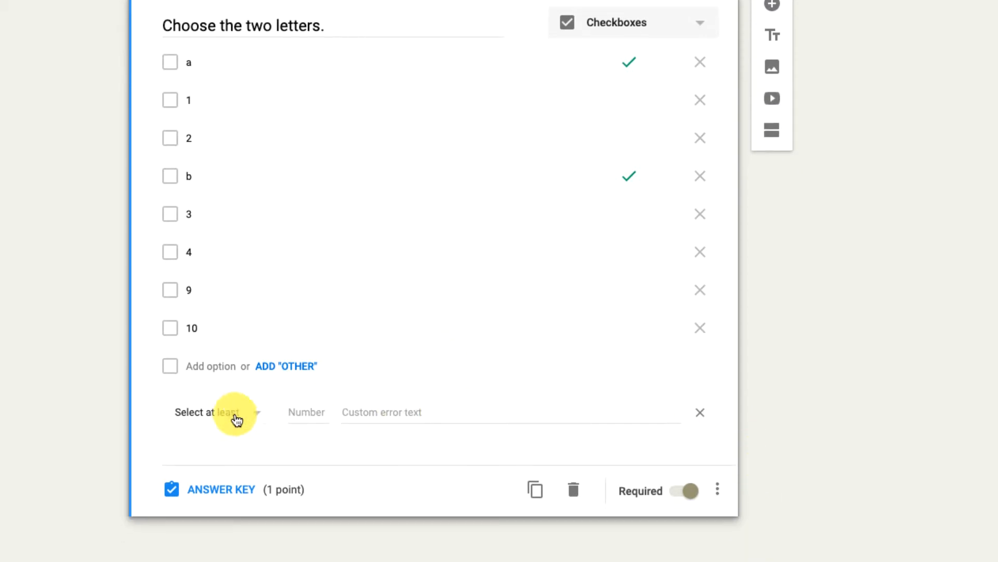
click(206, 423)
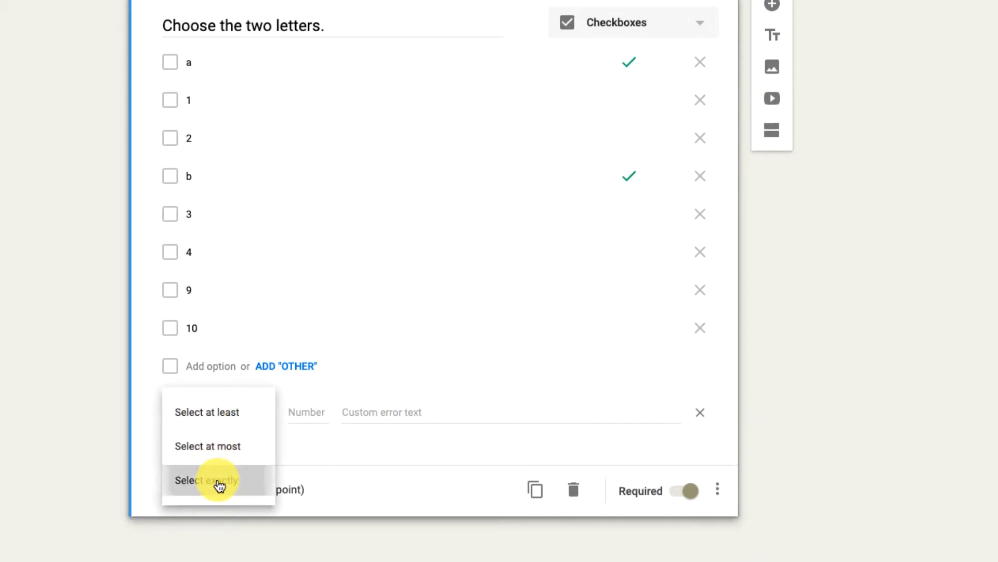
click(216, 480)
click(295, 404)
text(2)
click(374, 413)
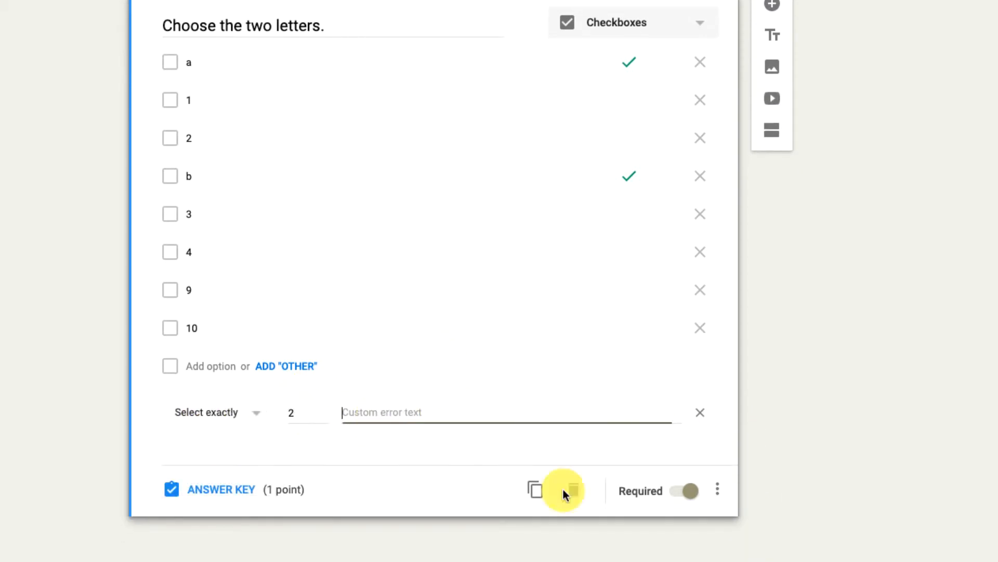
text(Choose only two options.)
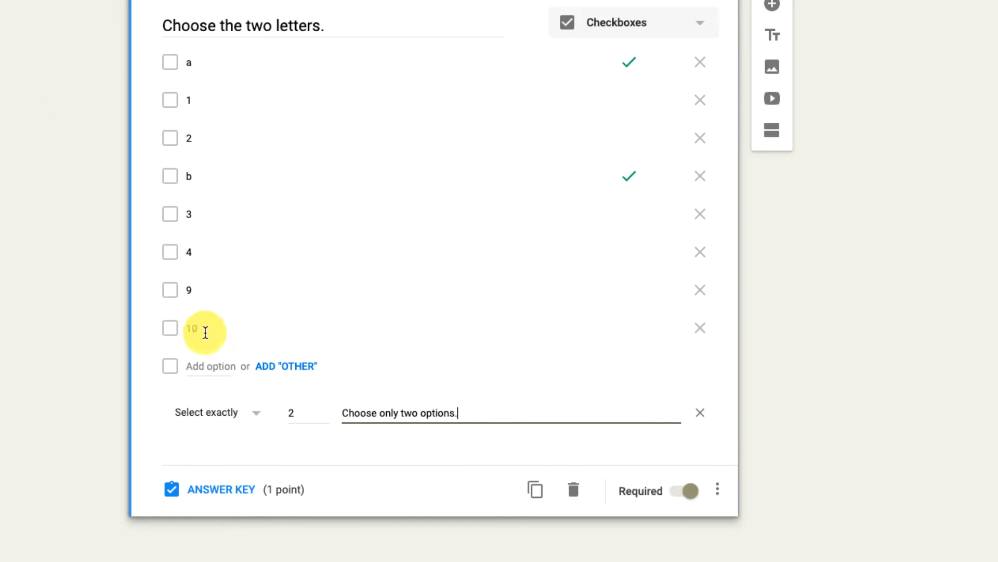
click(764, 465)
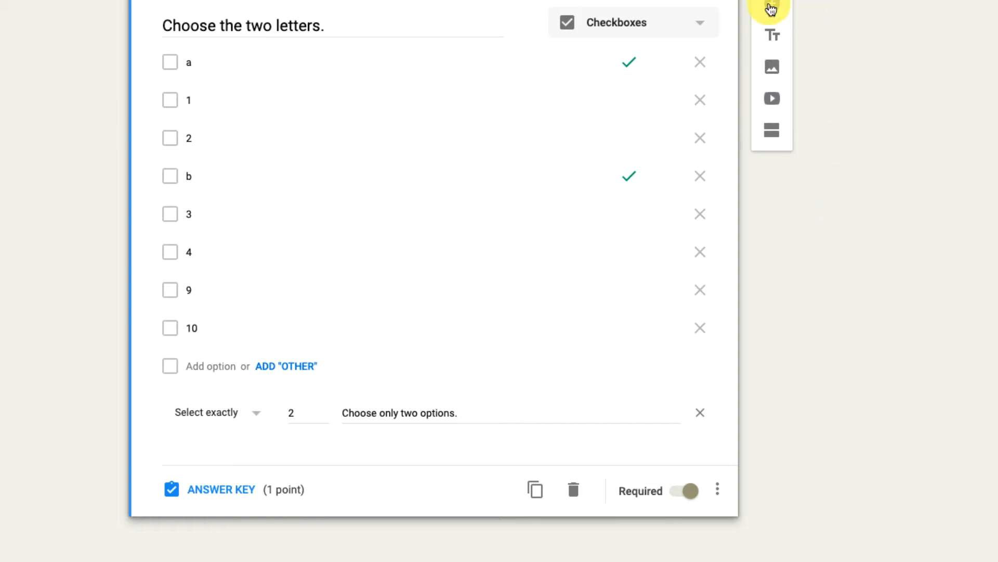
Add a short-answer question below the two-letters question, reading "What is my name?"
click(772, 6)
click(640, 392)
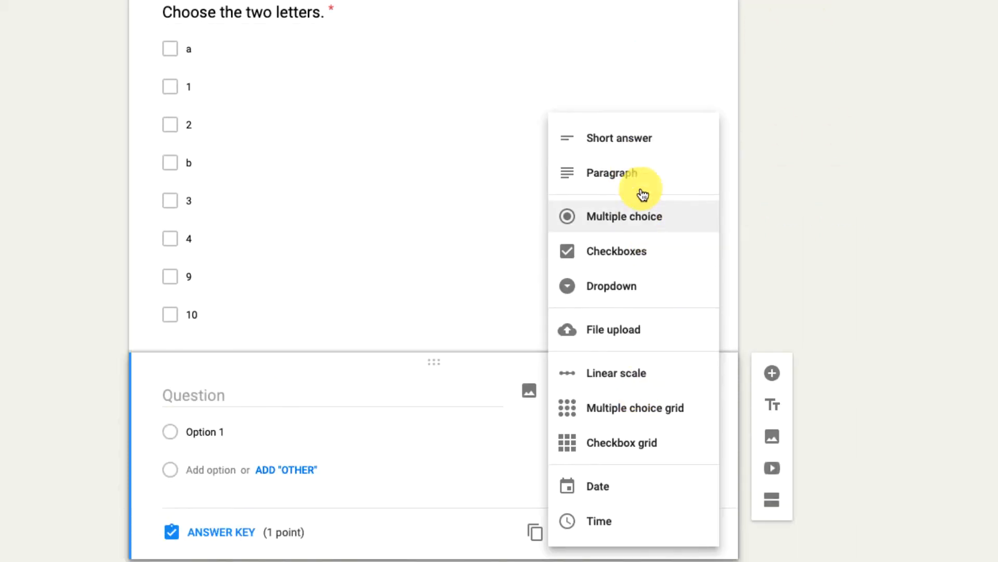
click(632, 146)
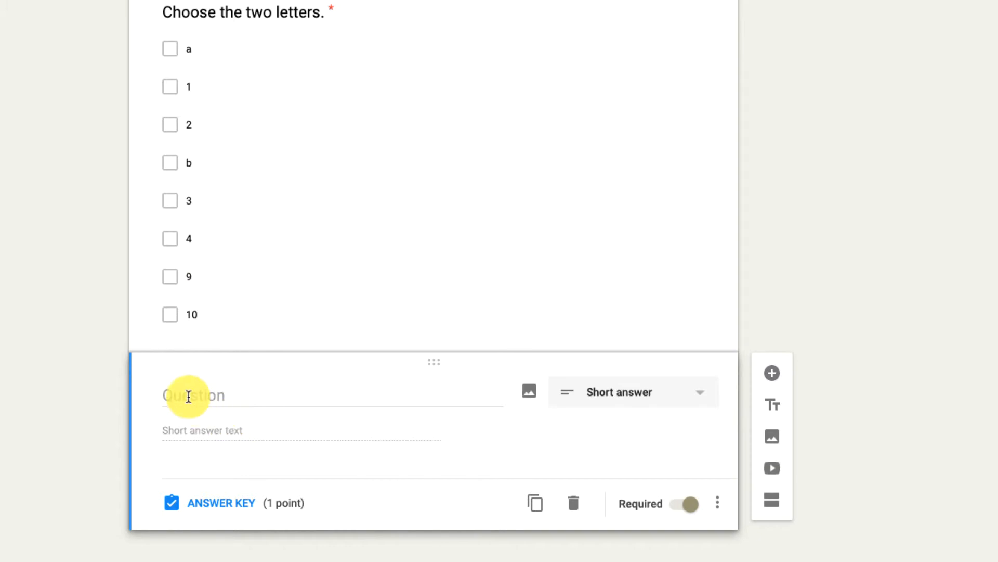
click(189, 395)
text(W)
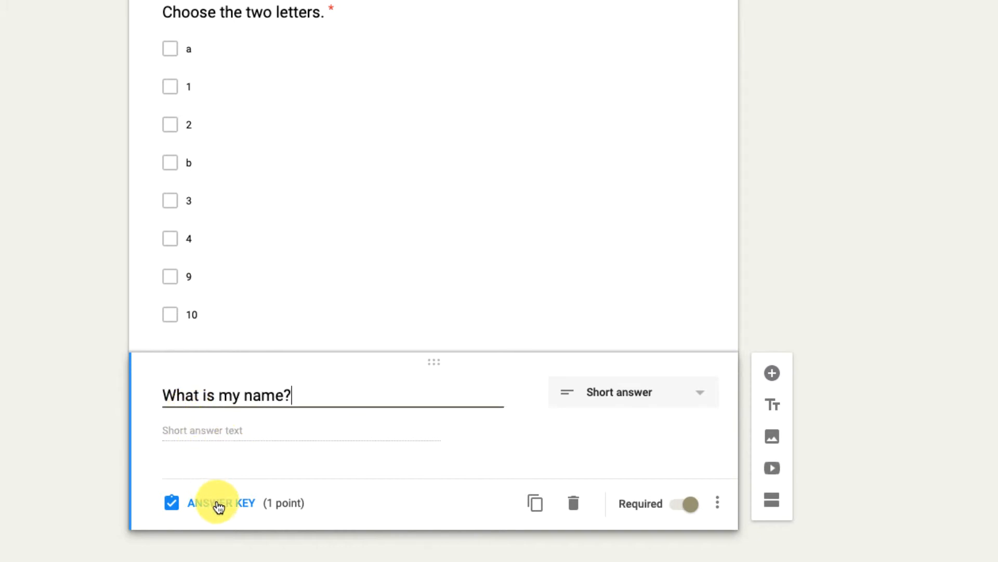
In the name question's answer key, list the teacher's surname with a dotted title as correct, in both spaced and unspaced spellings
click(217, 503)
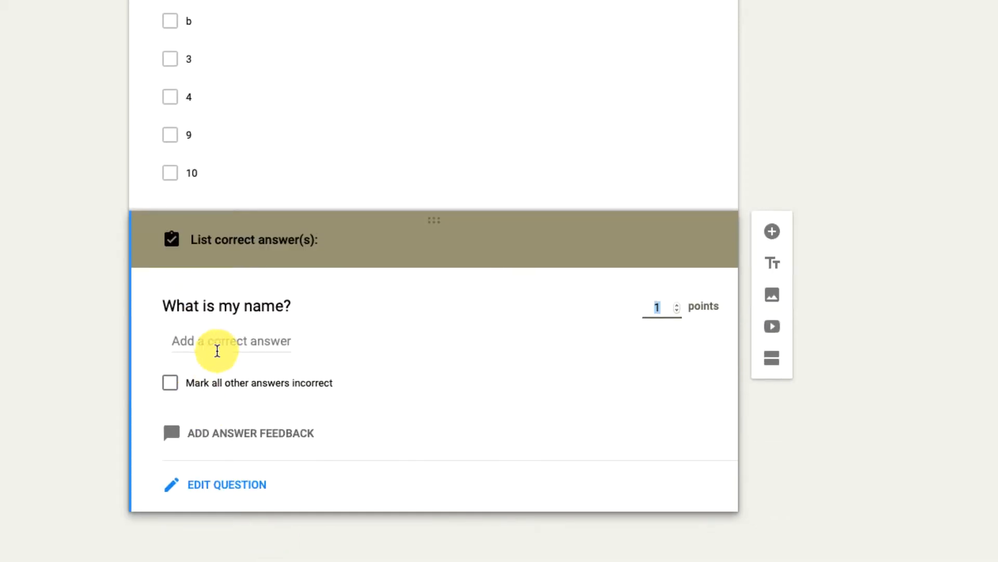
click(217, 341)
text(Mr. De Groot)
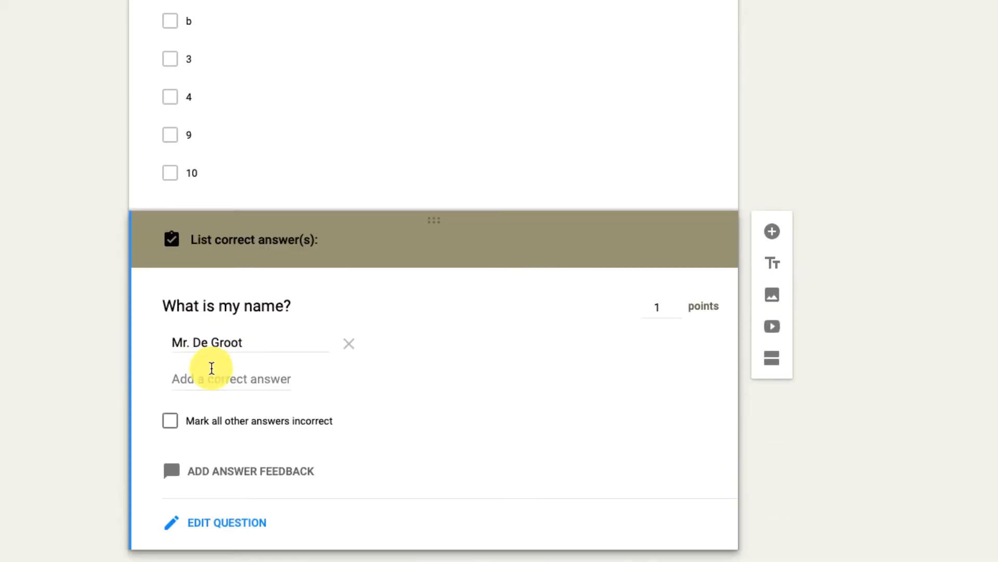
click(213, 373)
text(Mr. De)
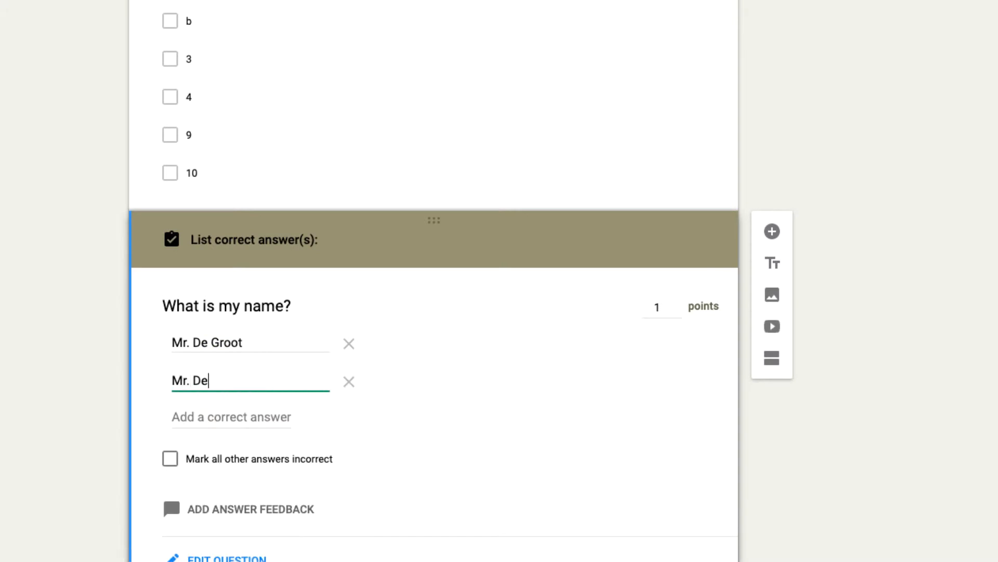
text(Groot)
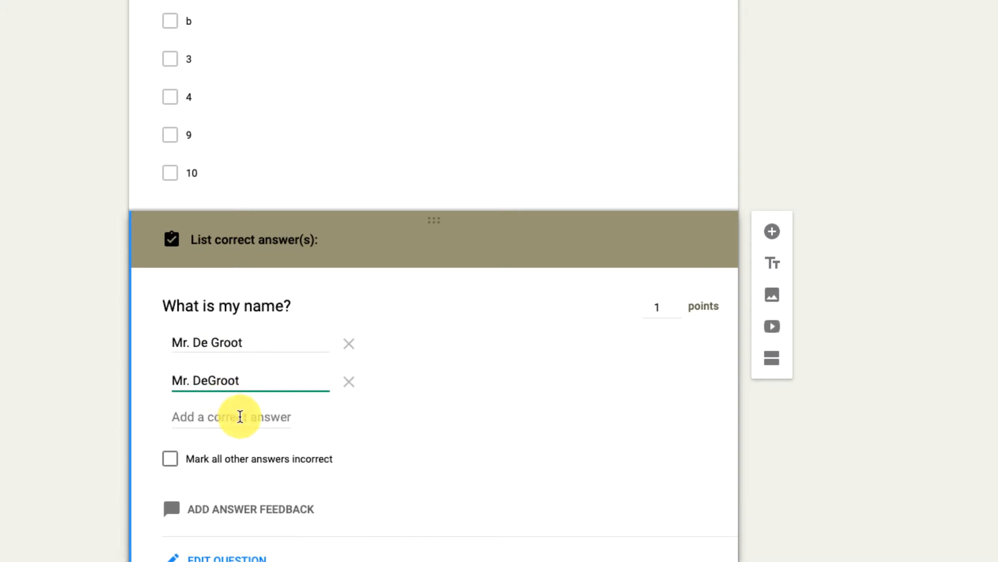
Add the spaced and unspaced surname spellings with an undotted title as correct answers, and mark all other answers incorrect
click(238, 416)
text(Mr De Groot)
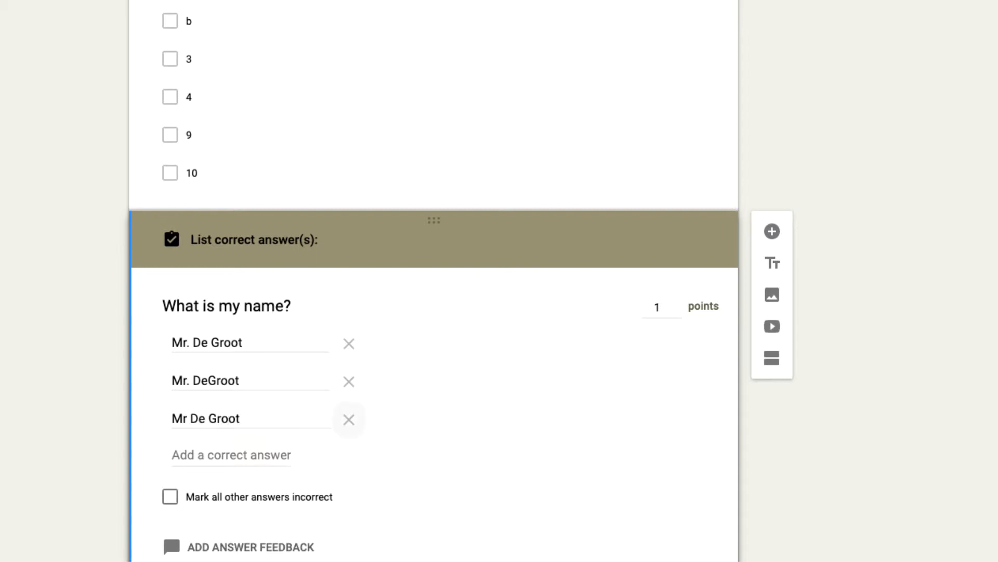
click(223, 457)
text(Mr )
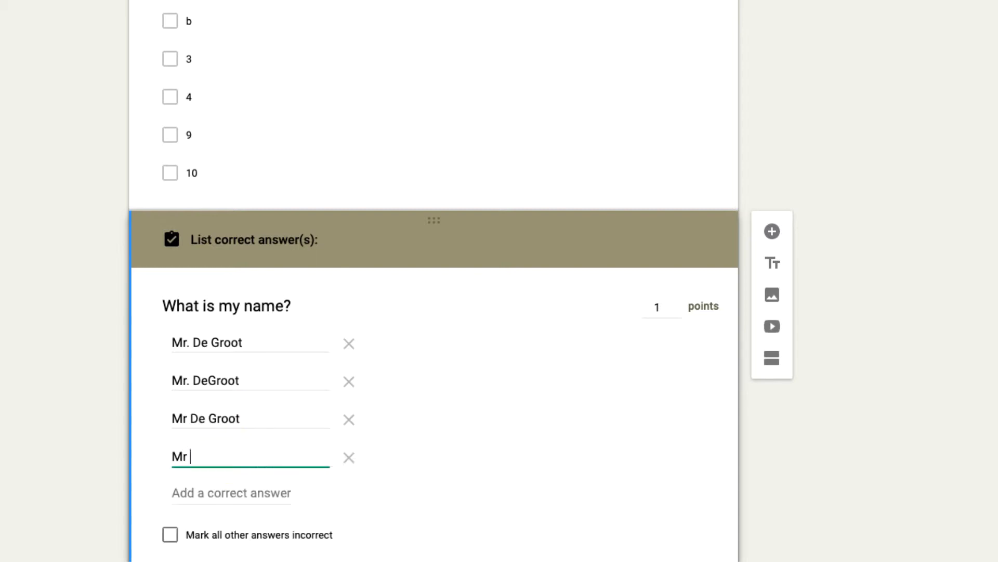
text(DeGroot)
scroll(225, 463, down, 3)
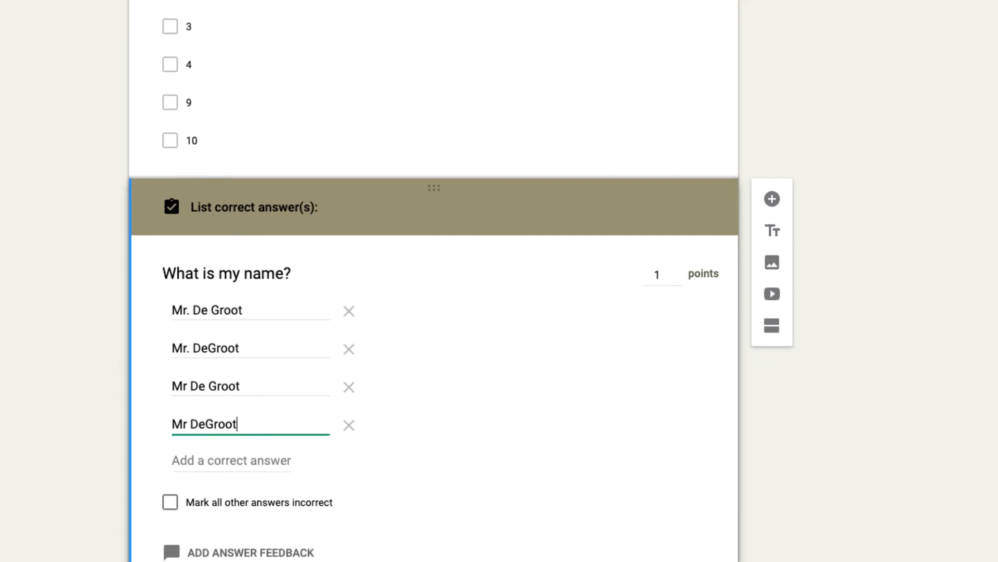
click(241, 384)
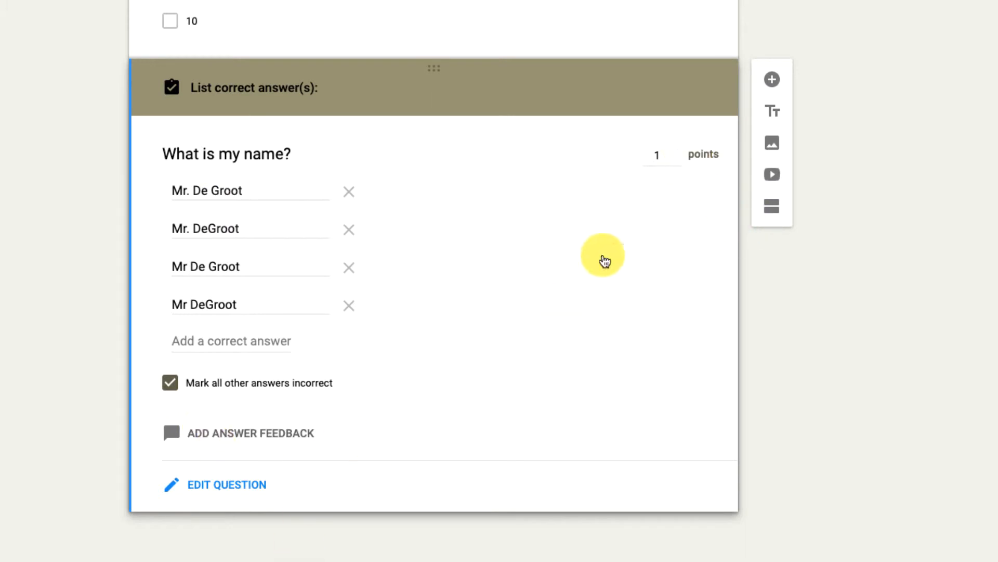
Add a multiple-choice question reading "Which is a mammal?" and give its first option the first image found for "bear"
click(769, 92)
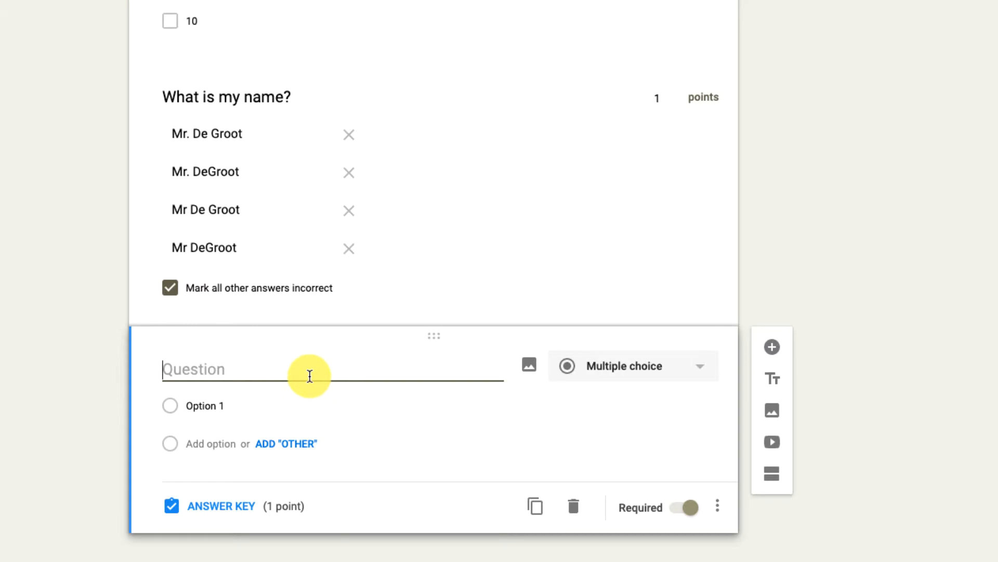
text(Wh)
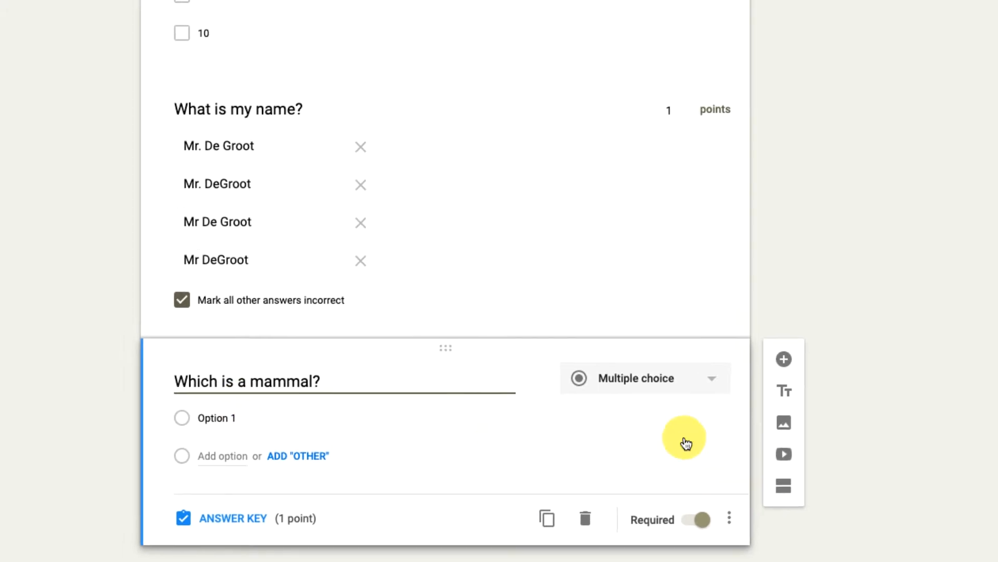
click(720, 476)
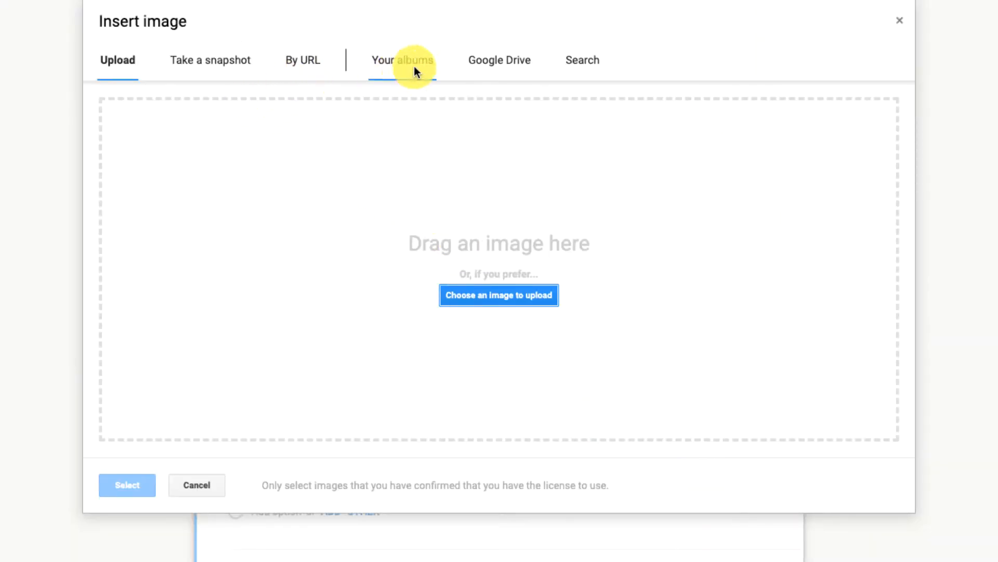
click(580, 55)
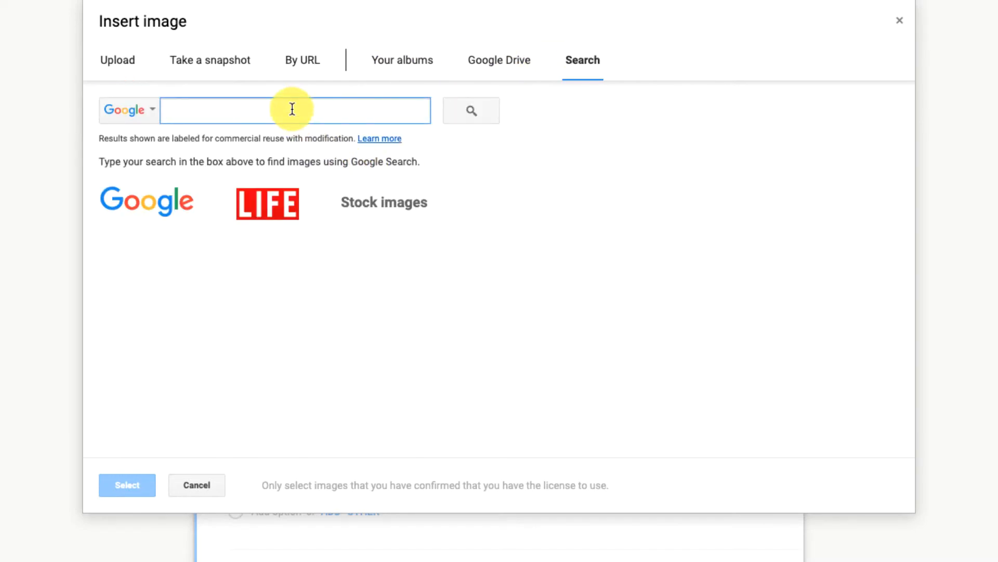
text(bear)
key(Return)
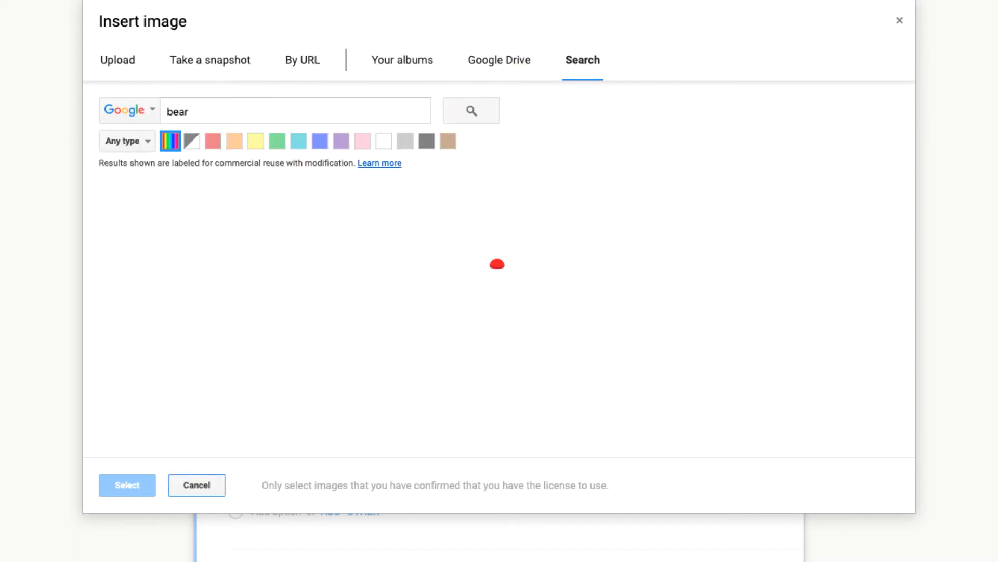
click(186, 254)
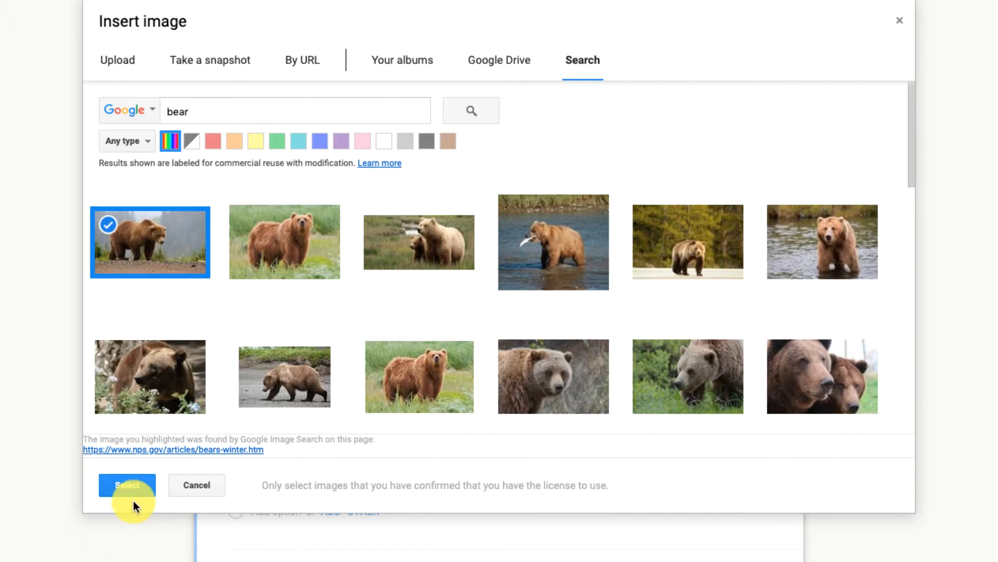
click(117, 480)
Add a second option to the mammal question and insert the first image found for "fish" into it
click(274, 511)
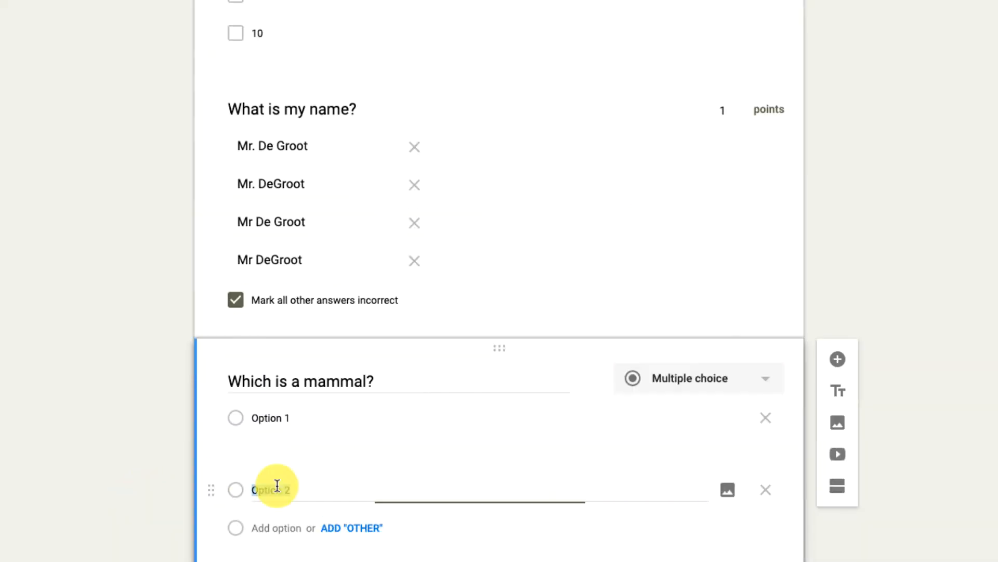
click(728, 490)
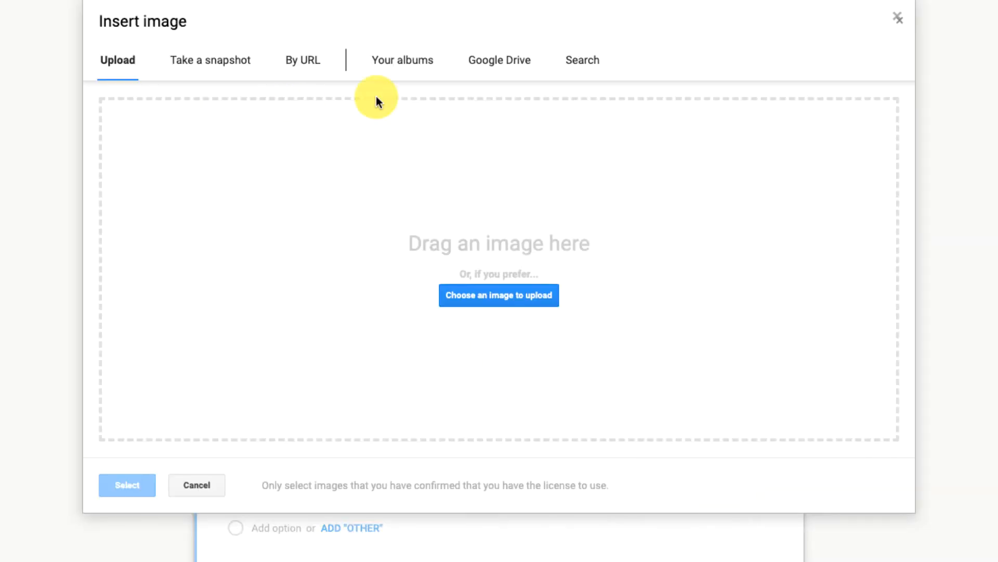
click(588, 54)
text(fish)
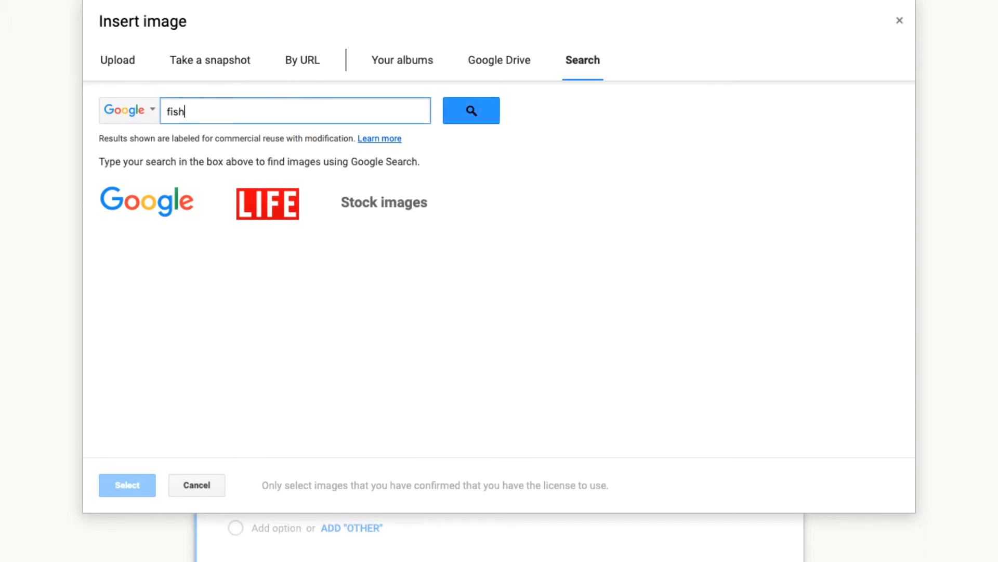
key(Return)
click(182, 229)
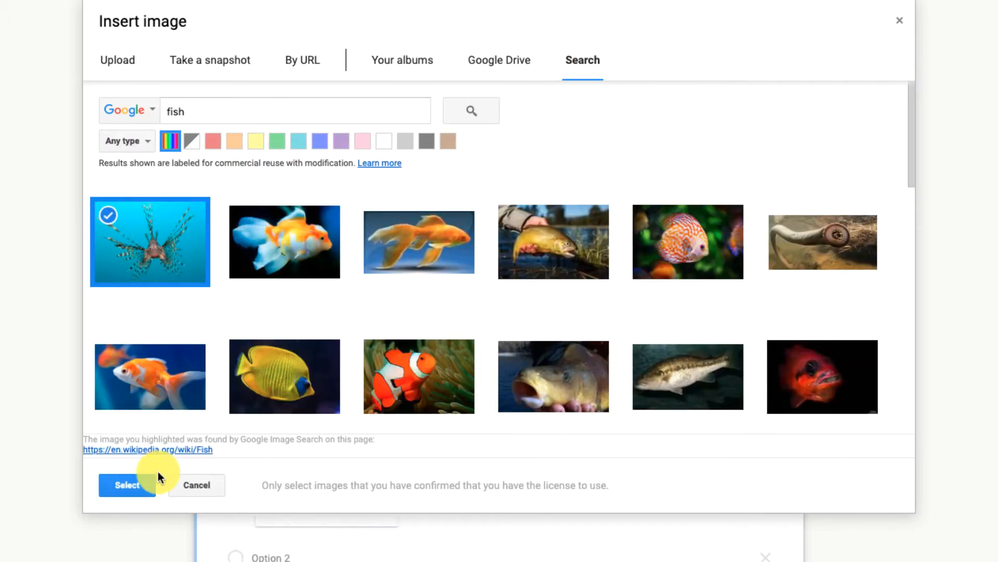
click(135, 486)
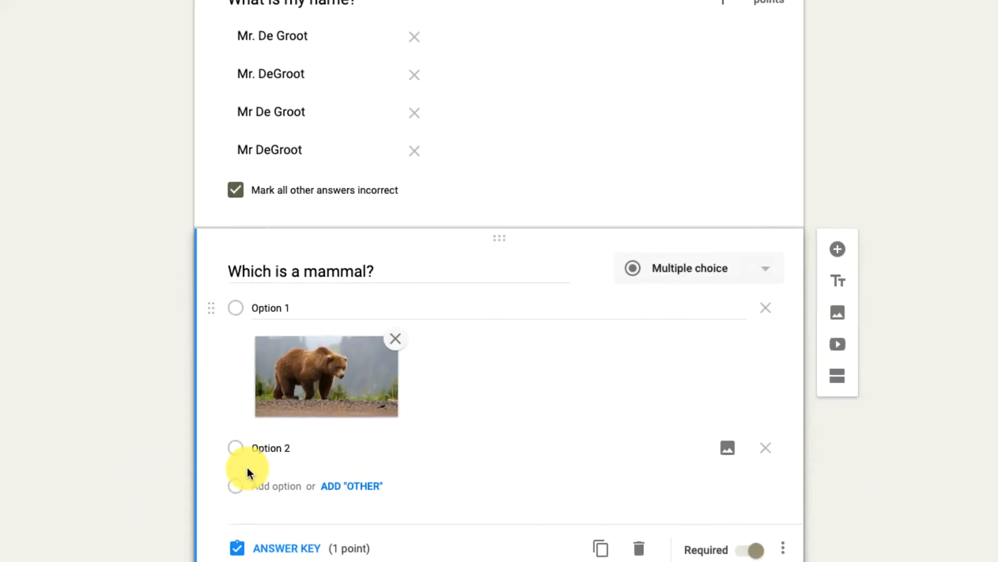
Add a third option to the mammal question and insert the first image found for "snake" into it
click(276, 486)
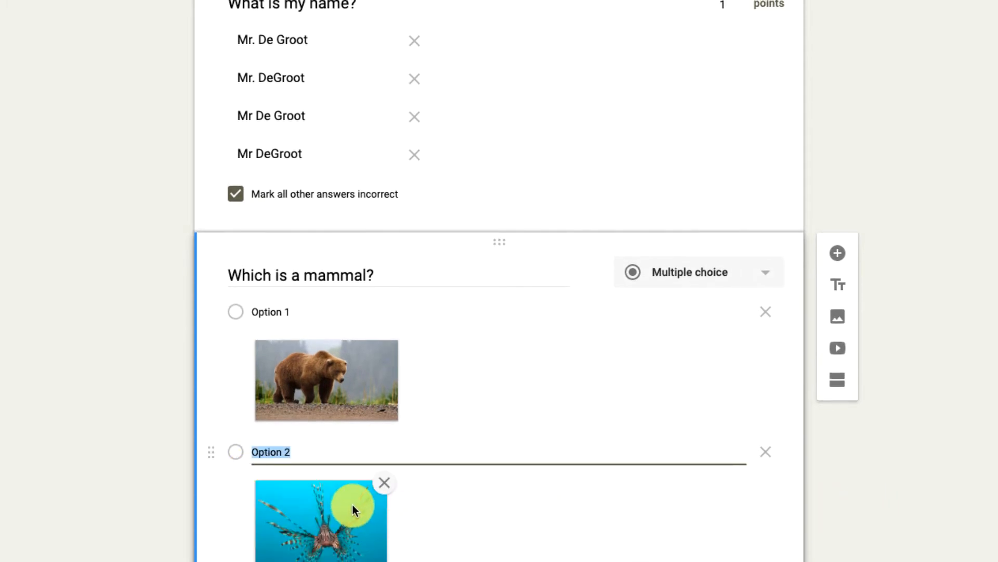
scroll(375, 487, down, 3)
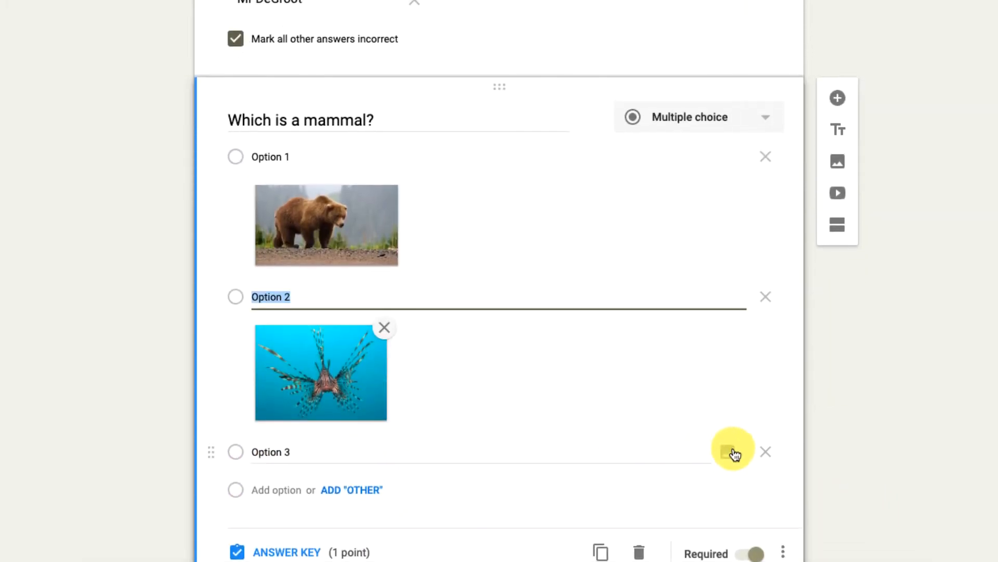
click(731, 455)
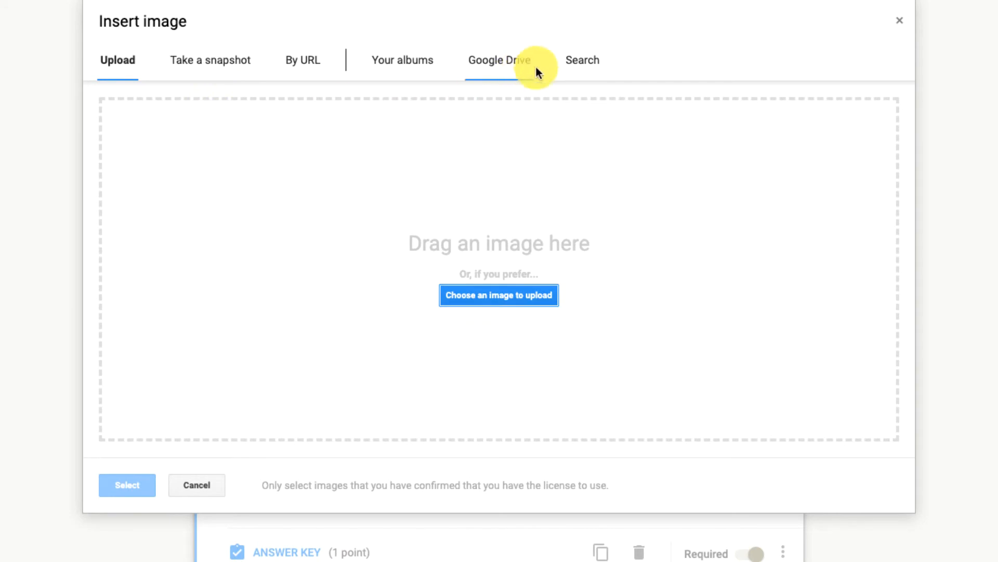
click(582, 60)
text(snake)
key(Return)
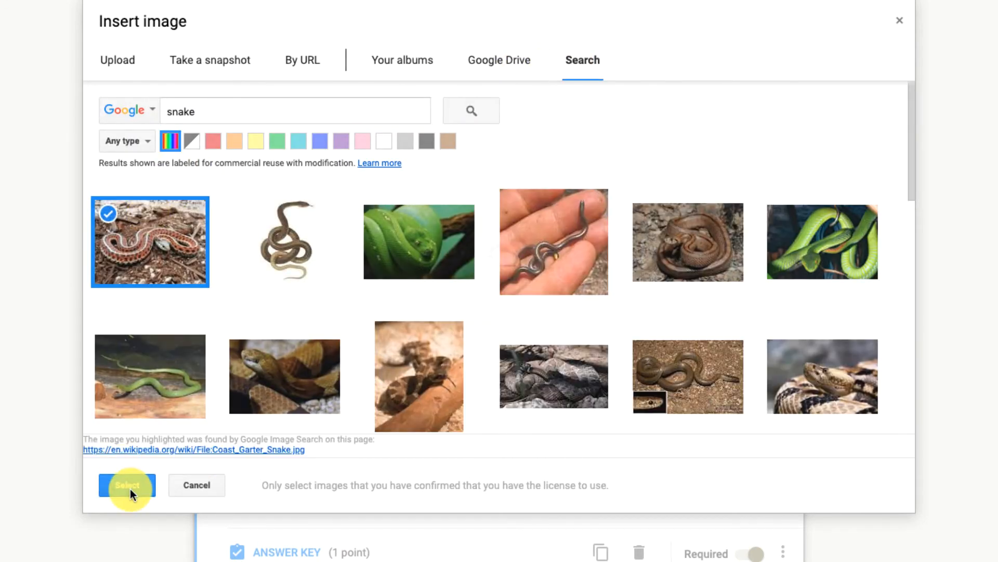
click(128, 486)
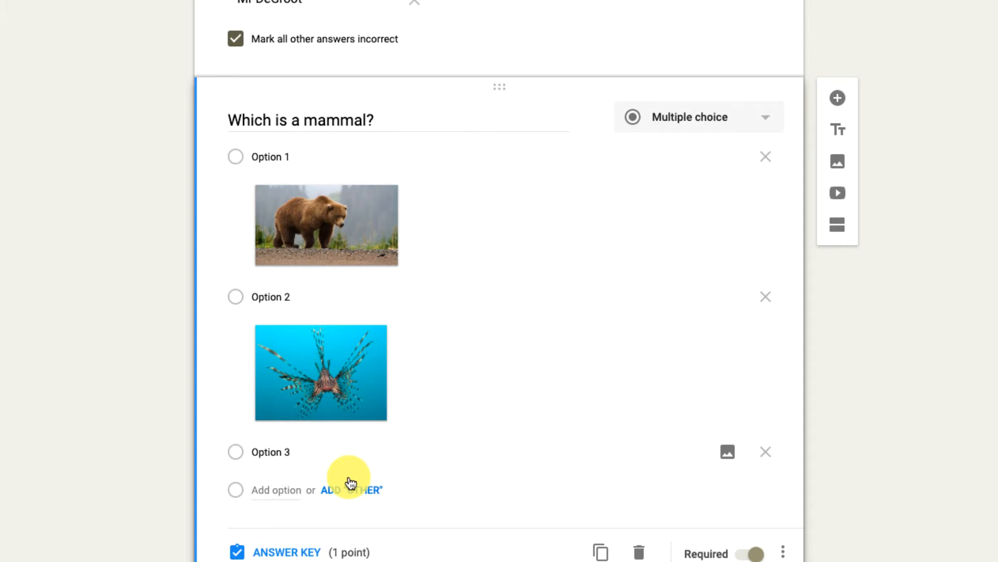
Label the mammal question's three picture options bear, fish and snake to match their images
click(274, 152)
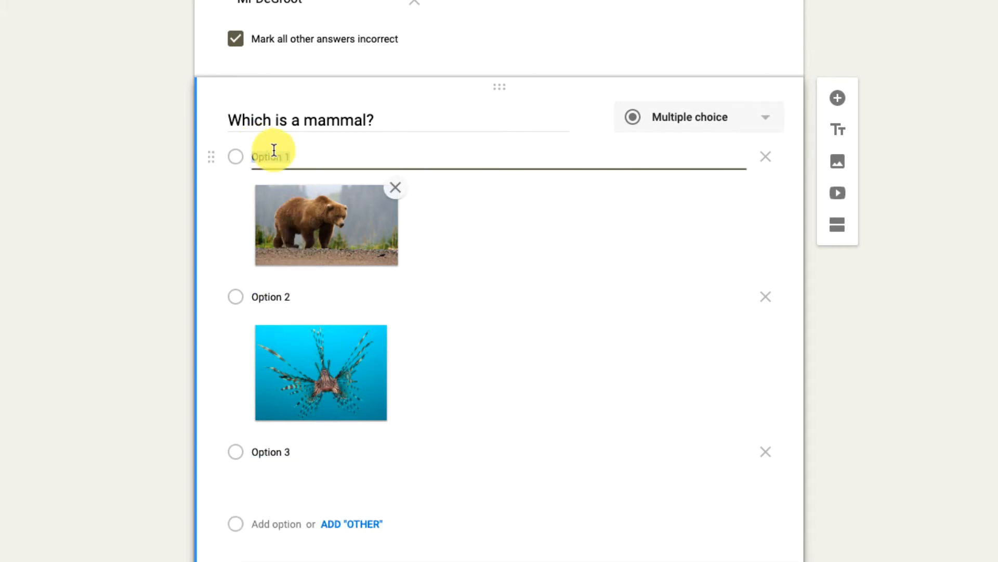
text(bear)
click(281, 297)
text(fi)
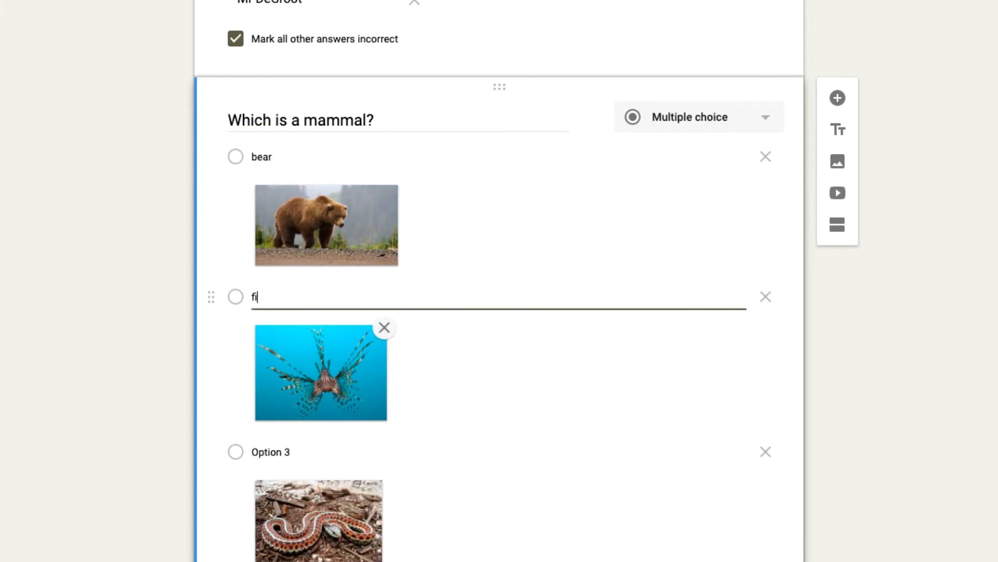
text(sh)
click(268, 450)
text(sma)
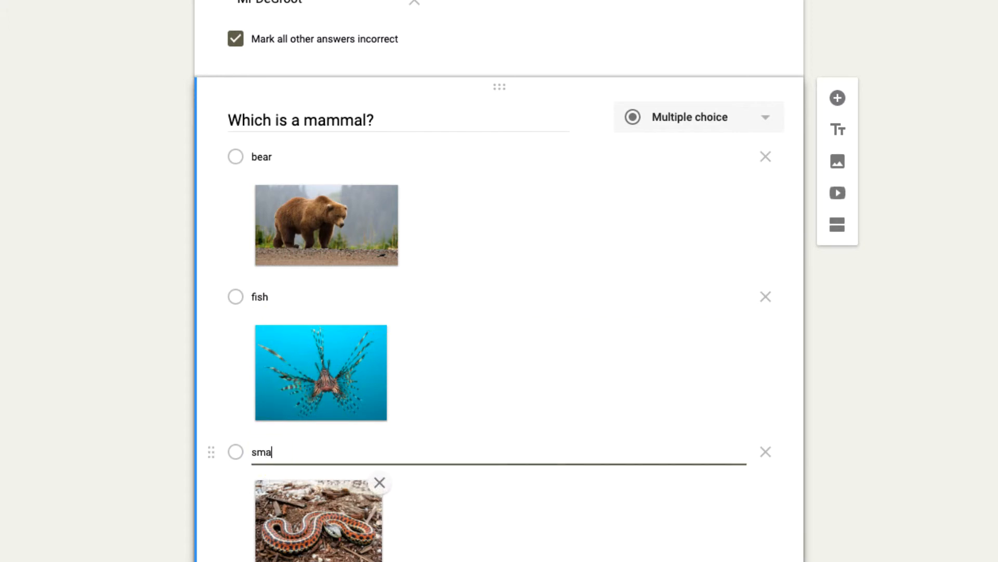
text(ake)
Mark bear as the correct answer in the mammal question's answer key and return to editing the question
scroll(263, 513, down, 3)
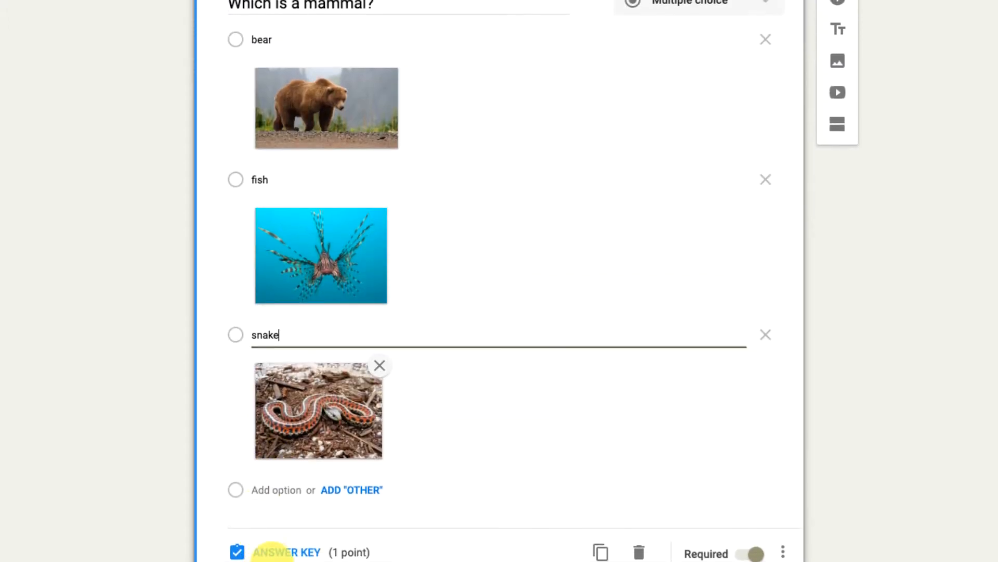
click(268, 550)
click(237, 481)
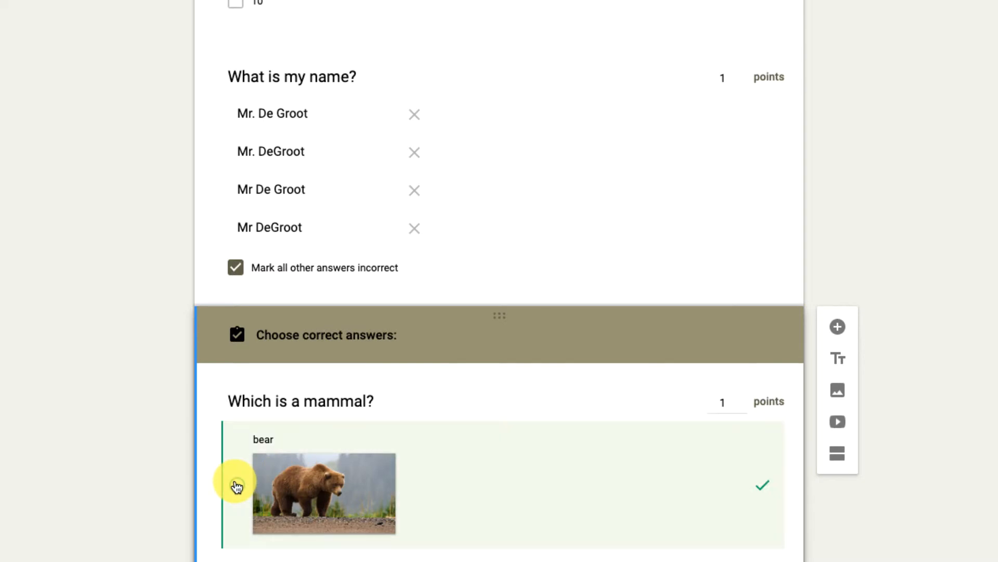
scroll(448, 500, down, 2)
scroll(448, 500, down, 5)
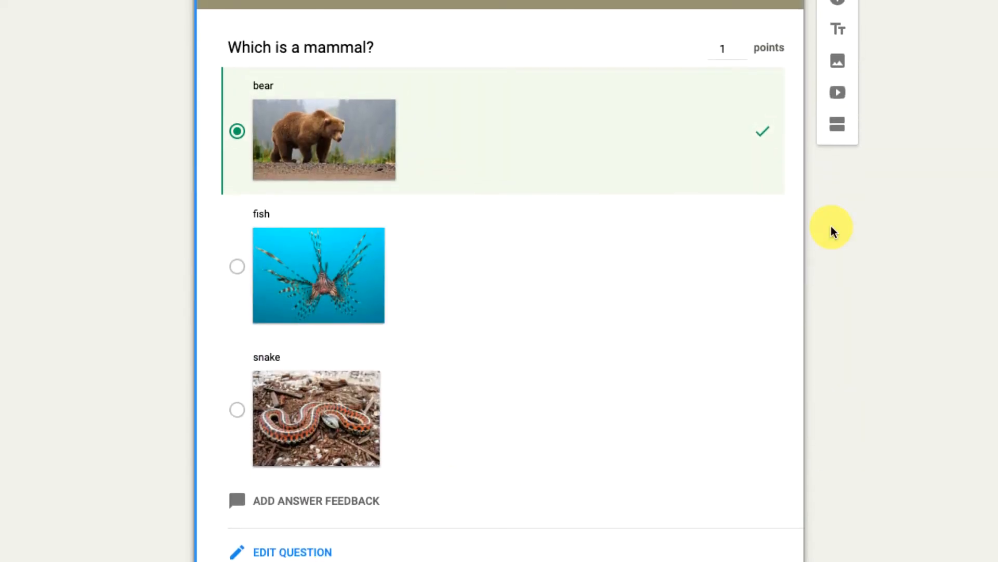
click(274, 551)
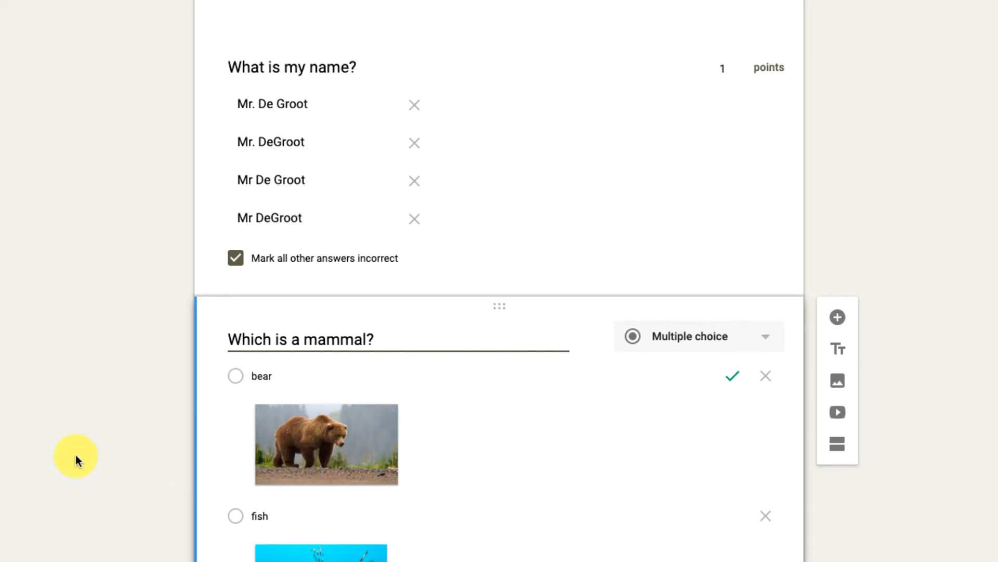
scroll(518, 494, down, 5)
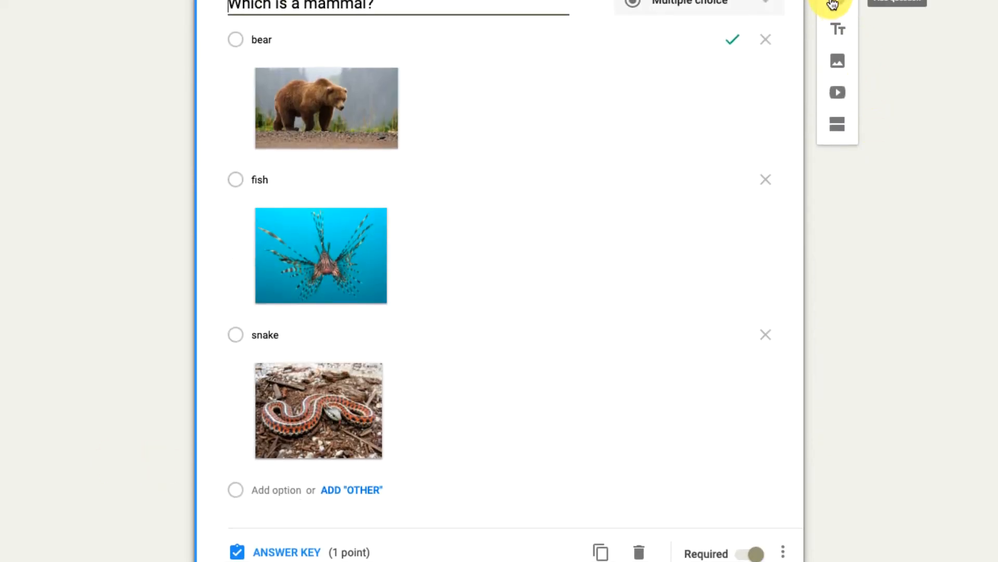
Add a new question and insert the second image found for "bear" into it
click(835, 5)
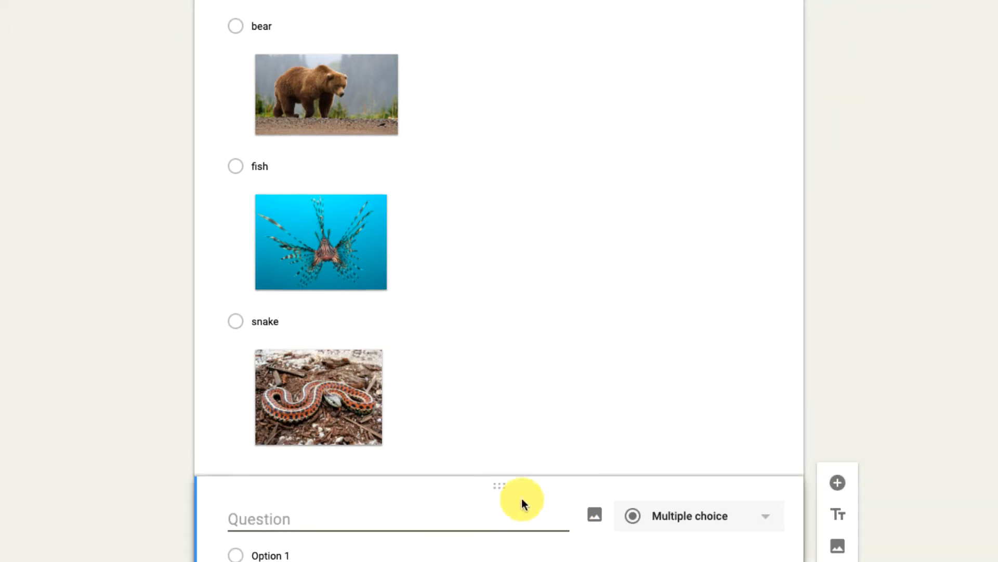
click(595, 516)
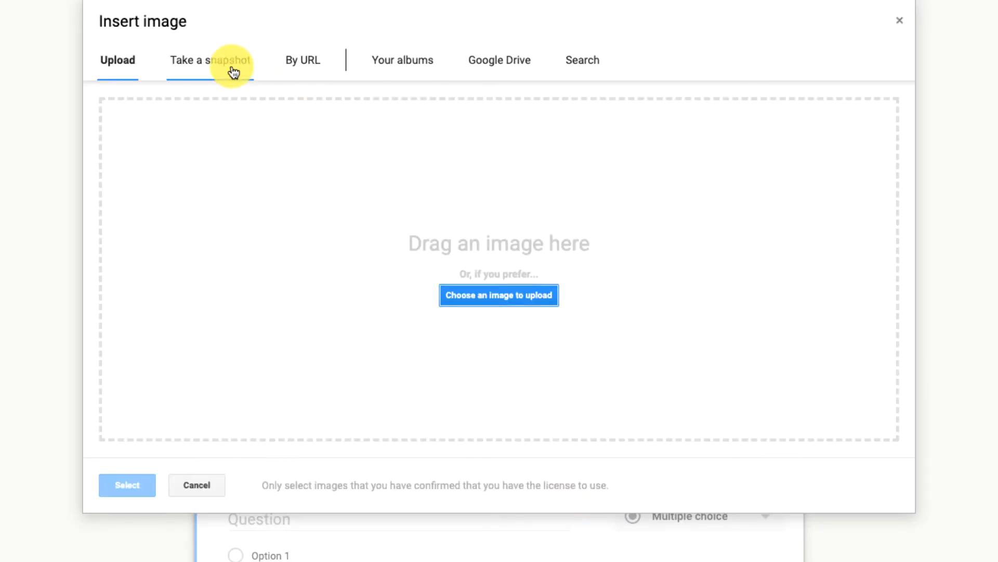
click(589, 60)
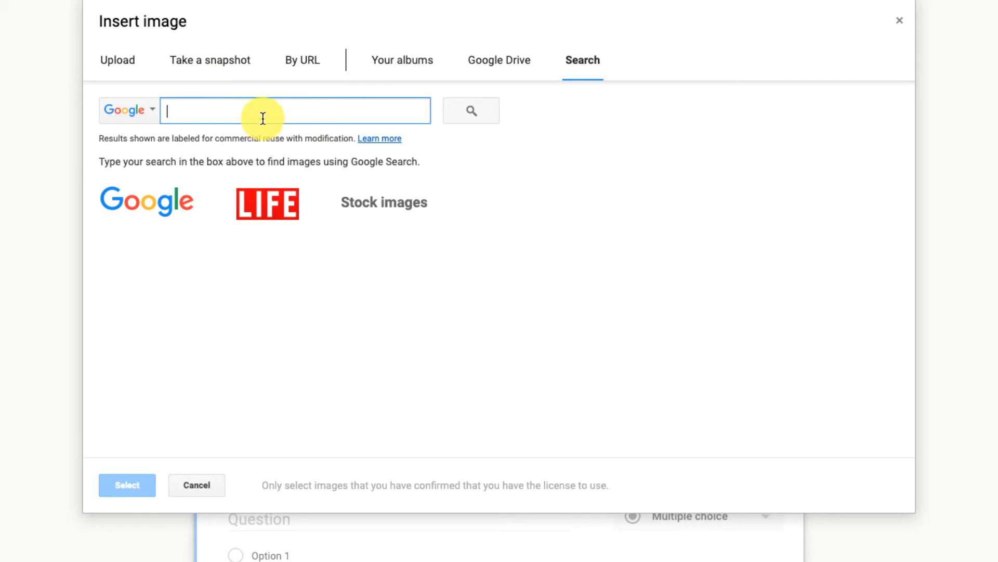
text(bear)
key(Return)
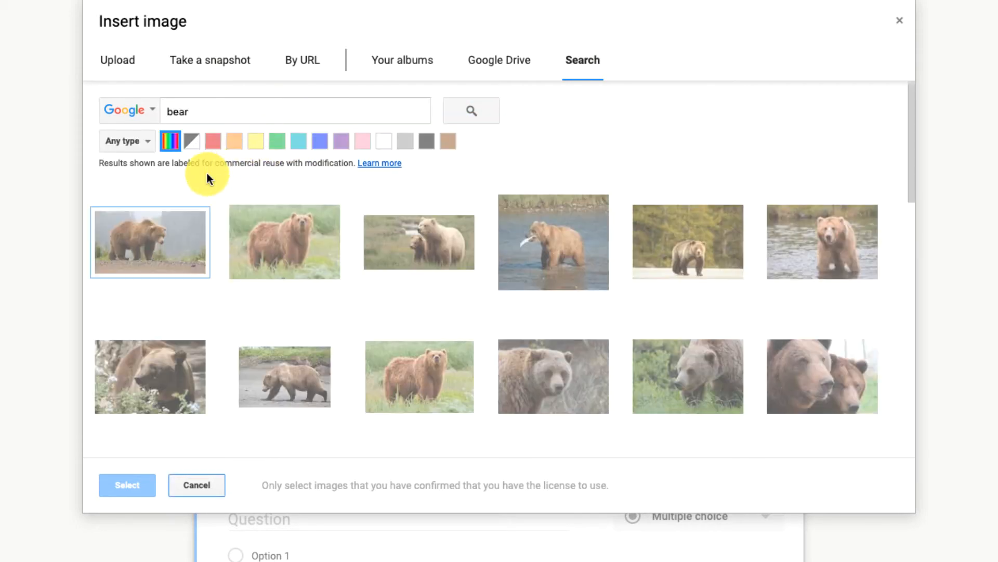
click(301, 253)
click(127, 484)
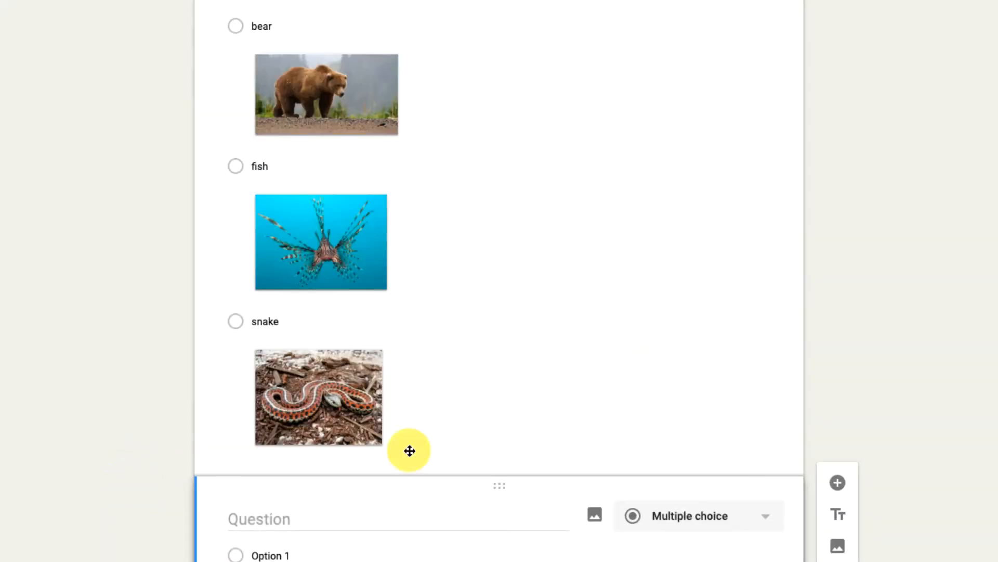
Title the new bear picture question "What class does this animal belong to?"
scroll(442, 468, down, 2)
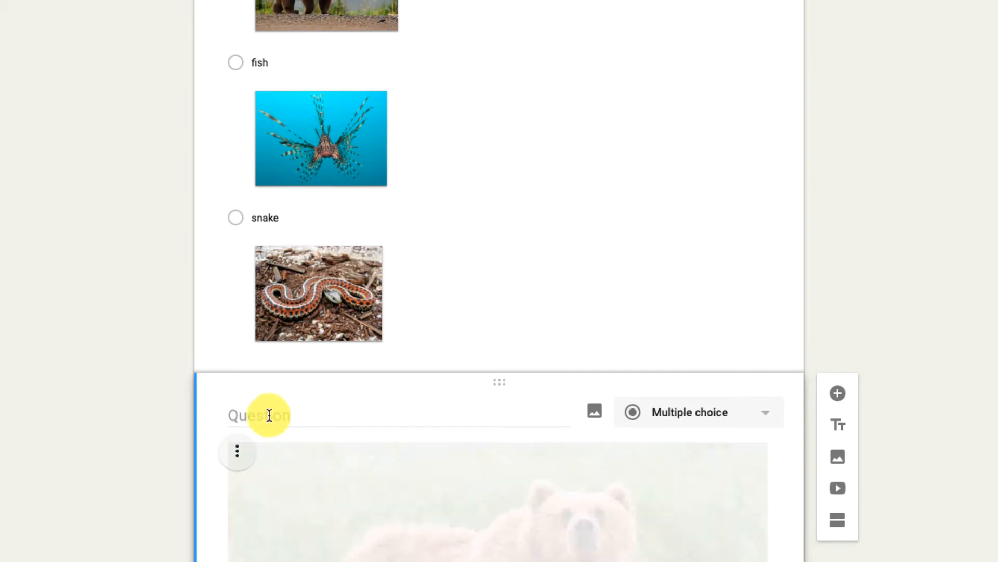
click(267, 414)
text(W)
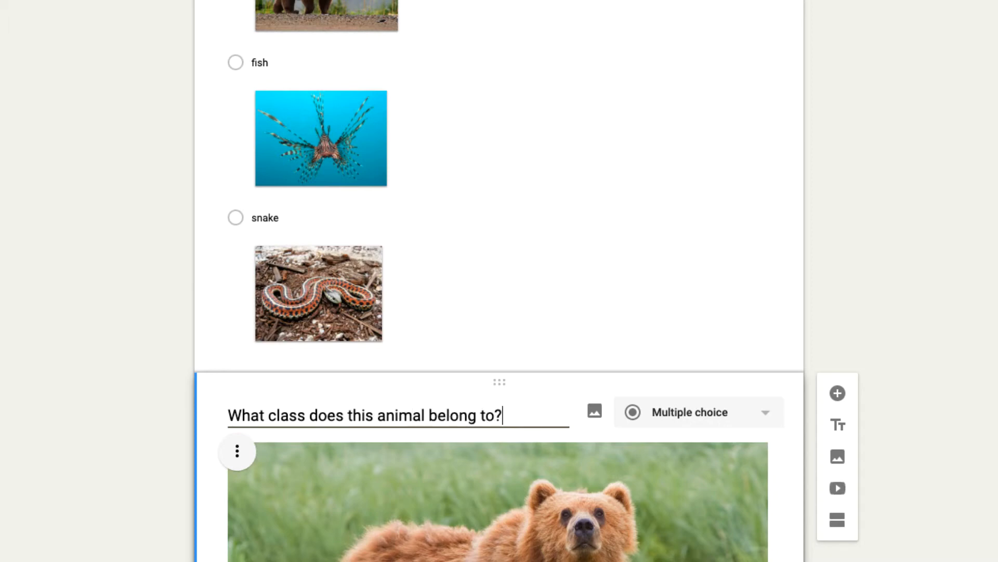
Give the animal class question five options: mammal, amphibian, reptile, bird and fish
scroll(500, 281, down, 8)
click(292, 451)
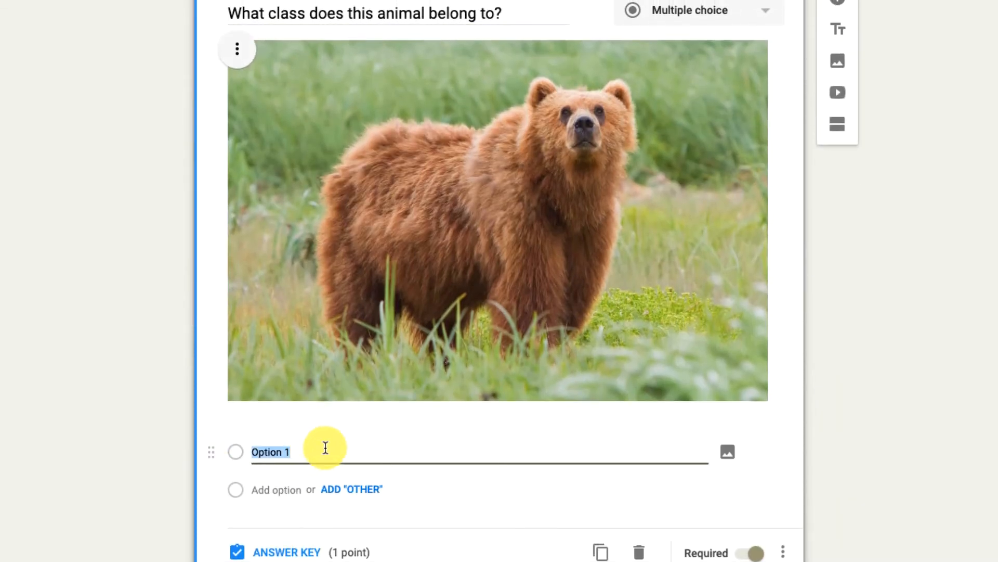
text(mammal)
key(Return)
text(amphibian)
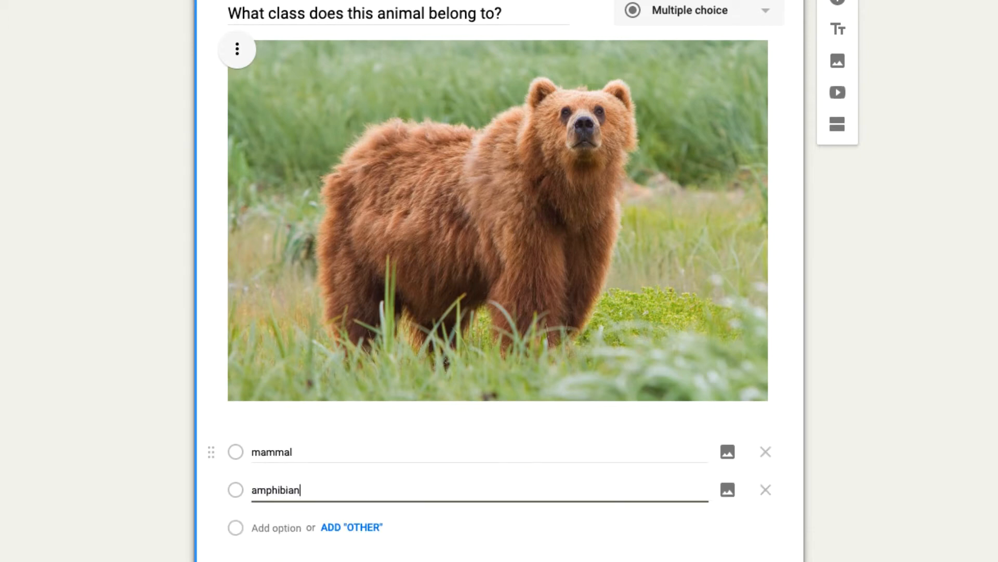
key(Return)
text(repti)
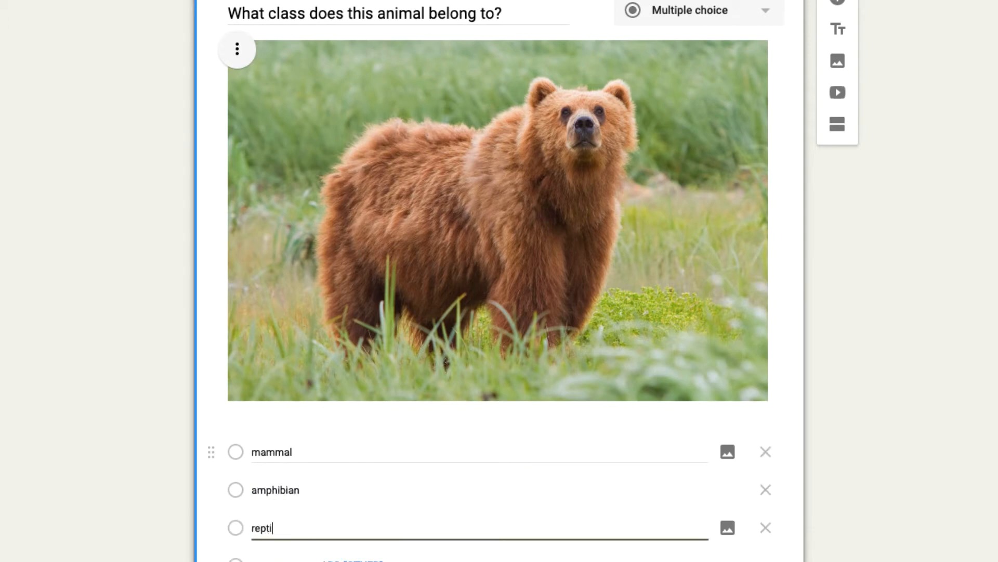
text(le)
key(Return)
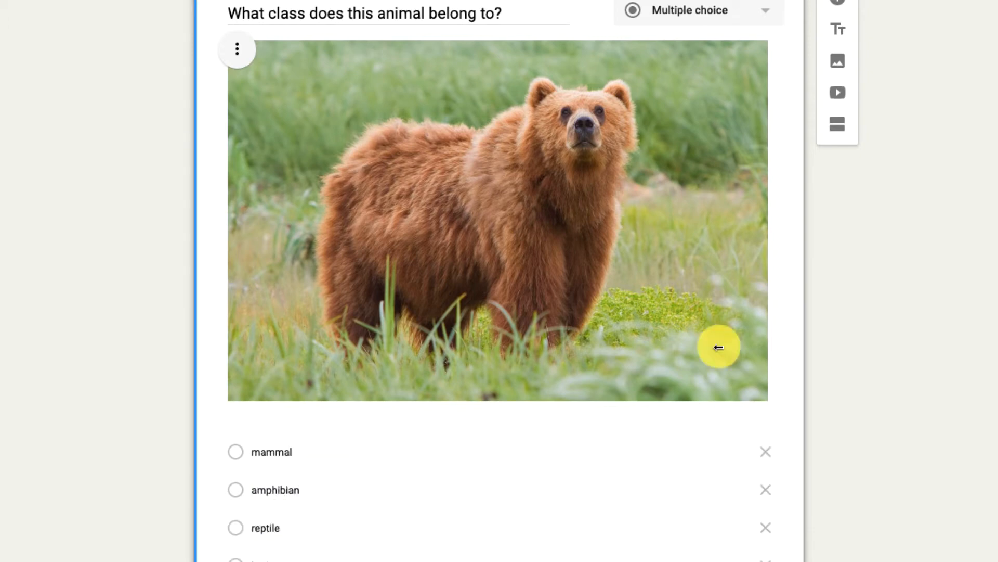
scroll(951, 450, down, 3)
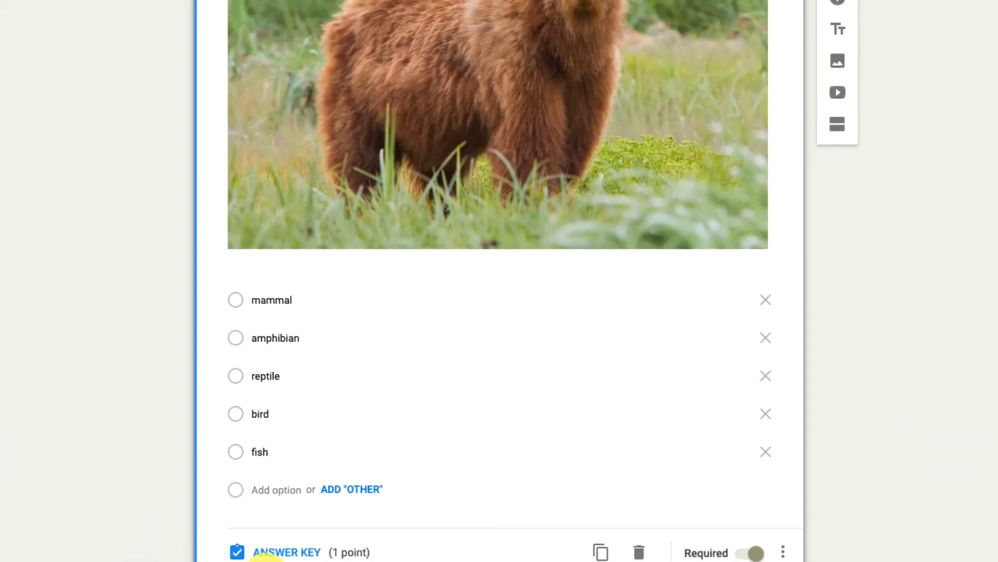
Mark mammal as the correct answer in the animal class question's answer key and return to editing the question
click(288, 552)
click(271, 307)
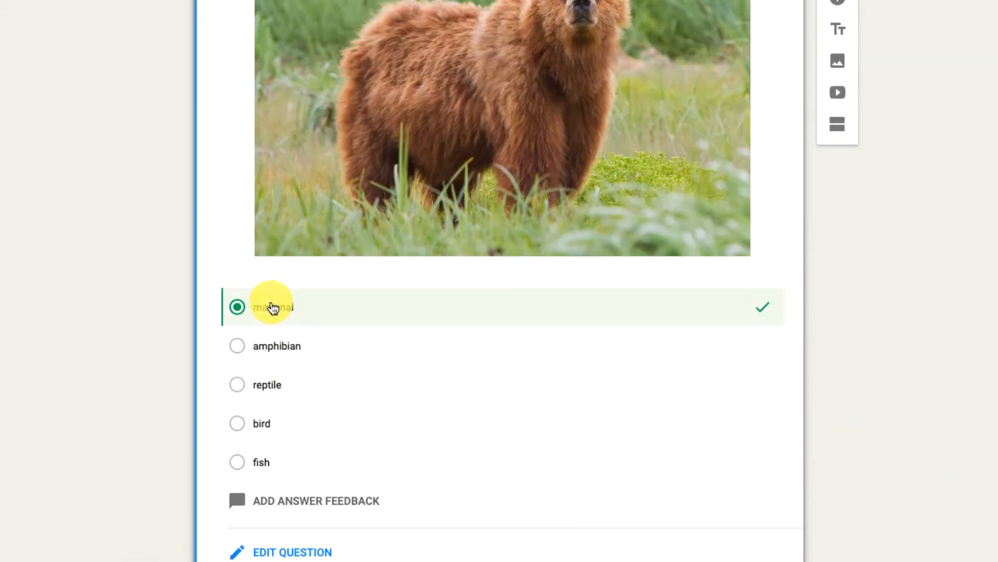
click(267, 551)
scroll(928, 416, up, 5)
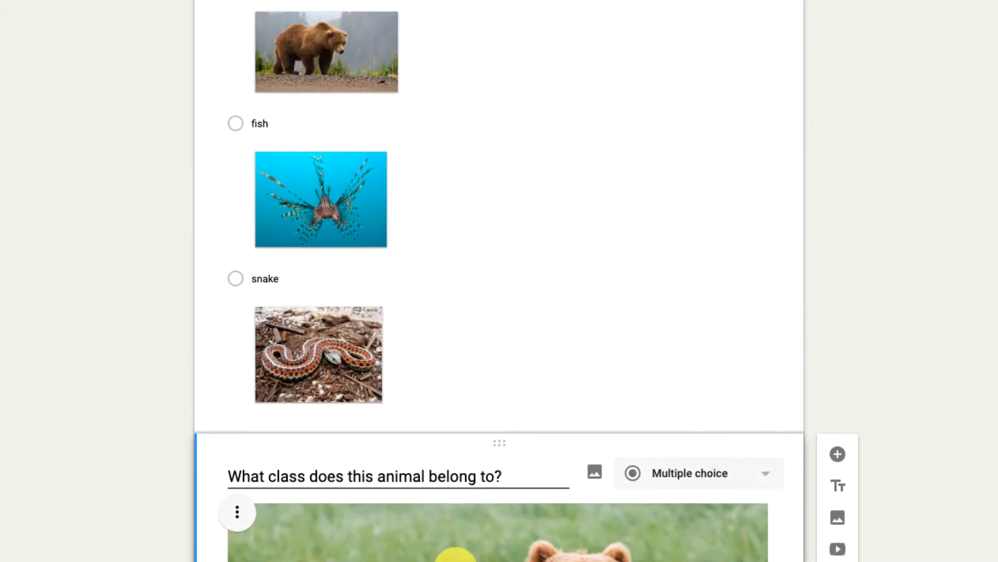
scroll(456, 557, down, 8)
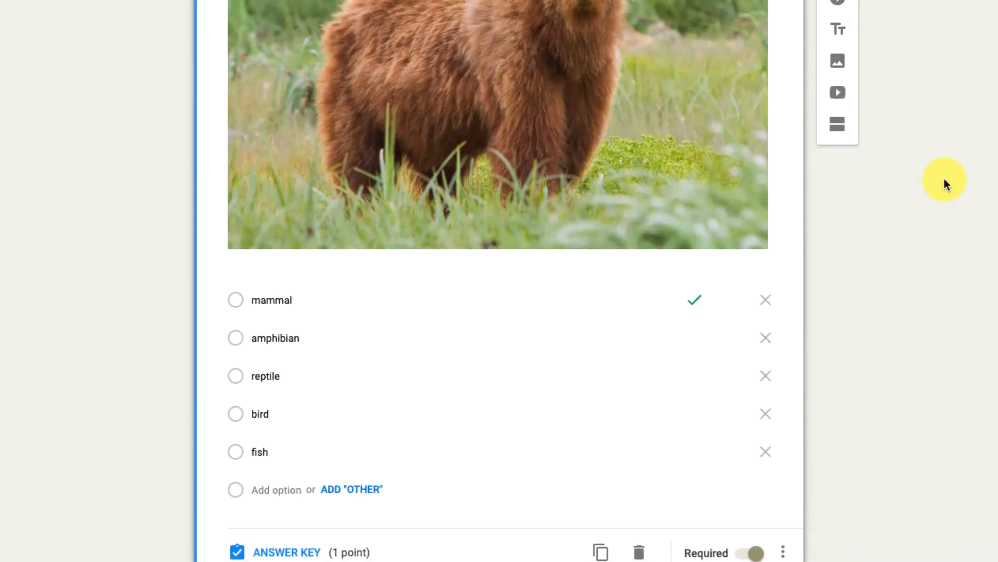
Insert the first YouTube video found for "mammals" below the animal class question and title it "Video about Mammals"
click(838, 93)
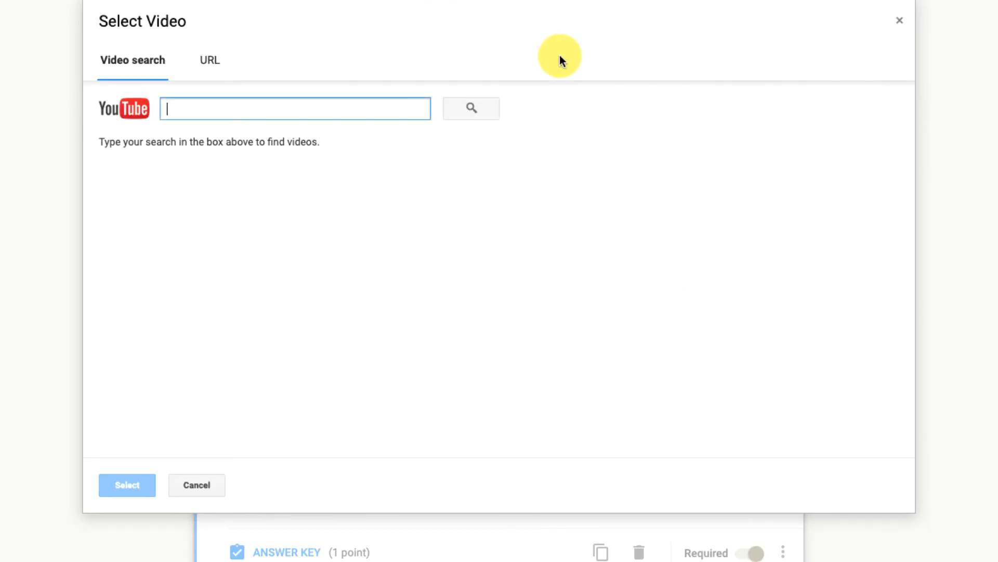
text(mammals)
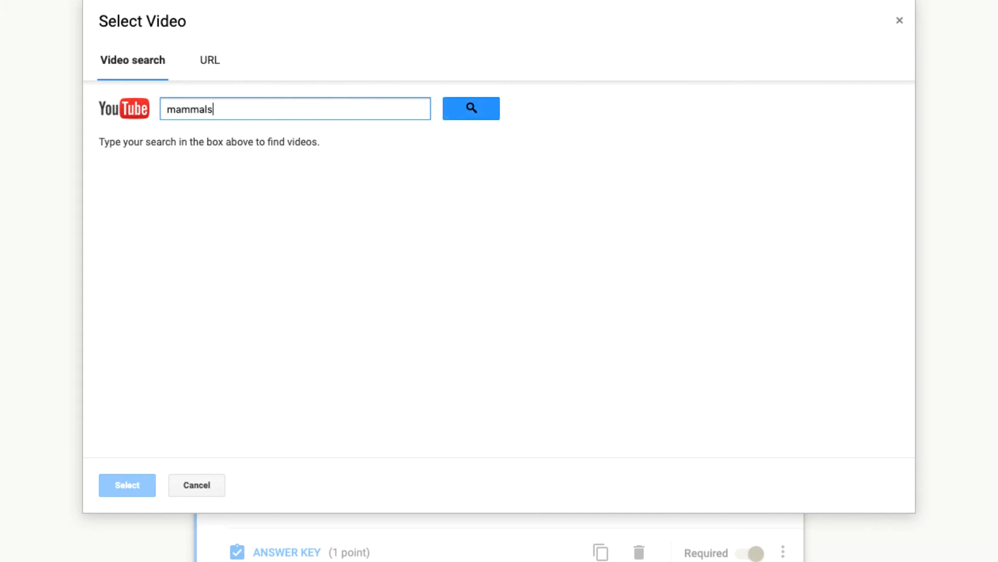
key(Return)
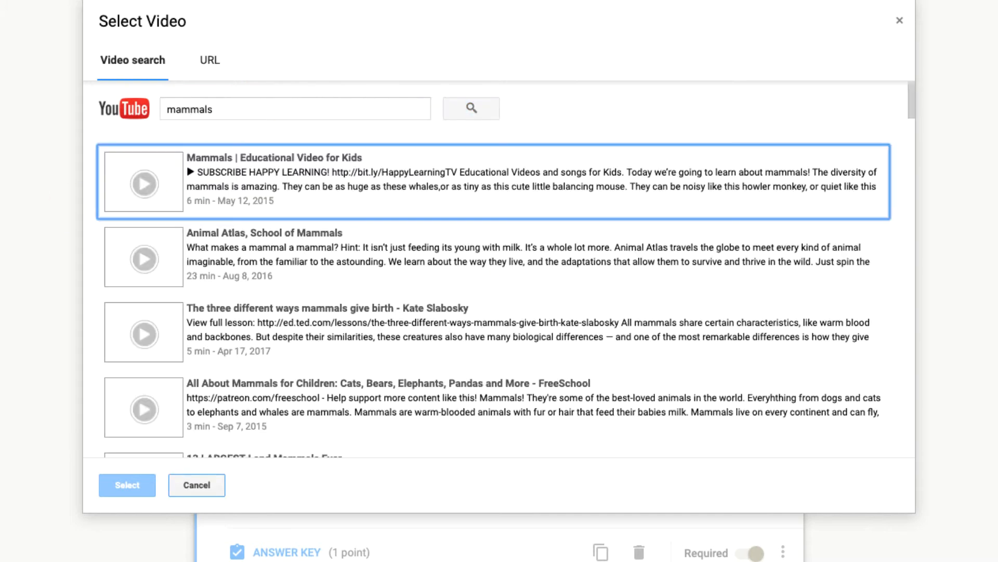
click(224, 195)
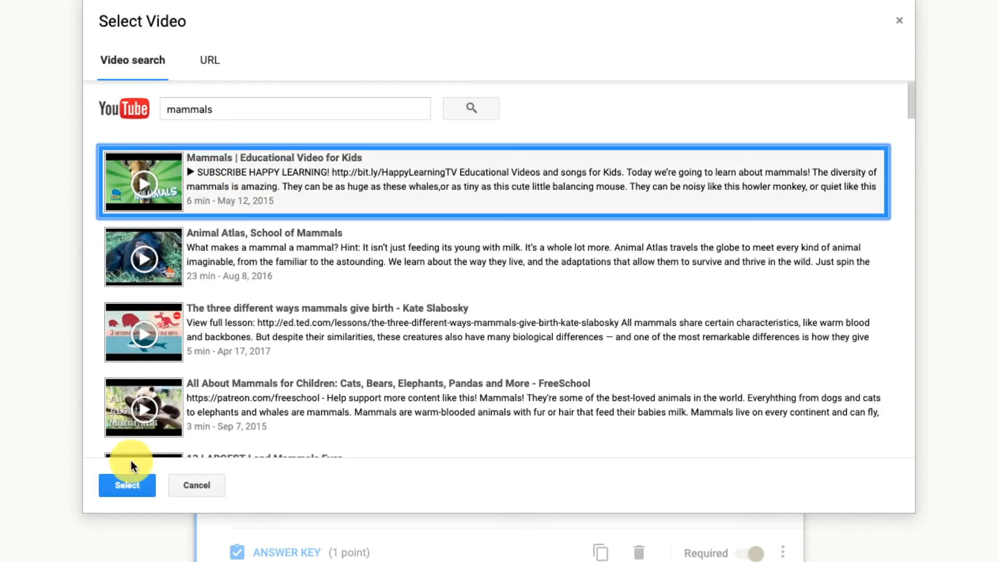
click(115, 486)
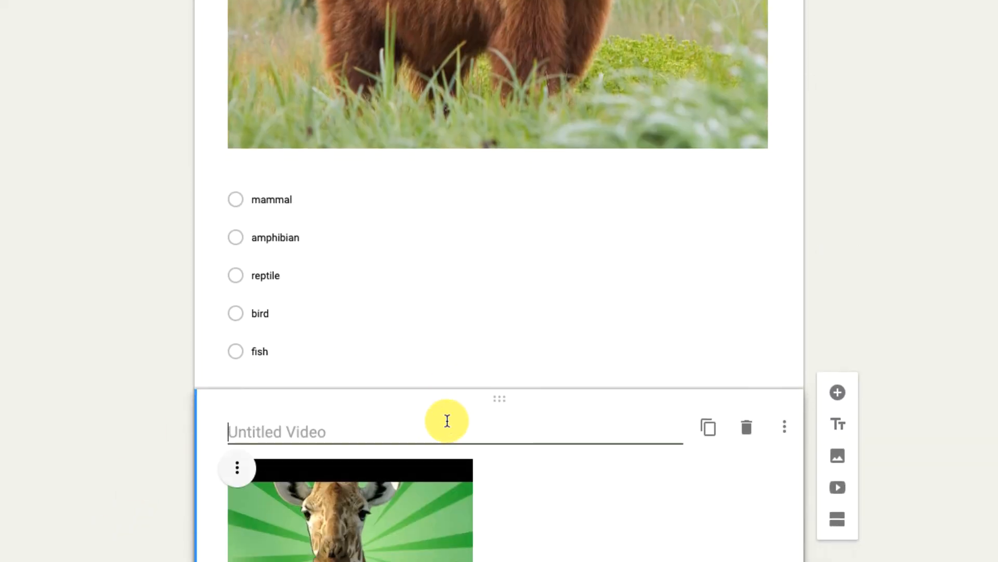
text(Video abou)
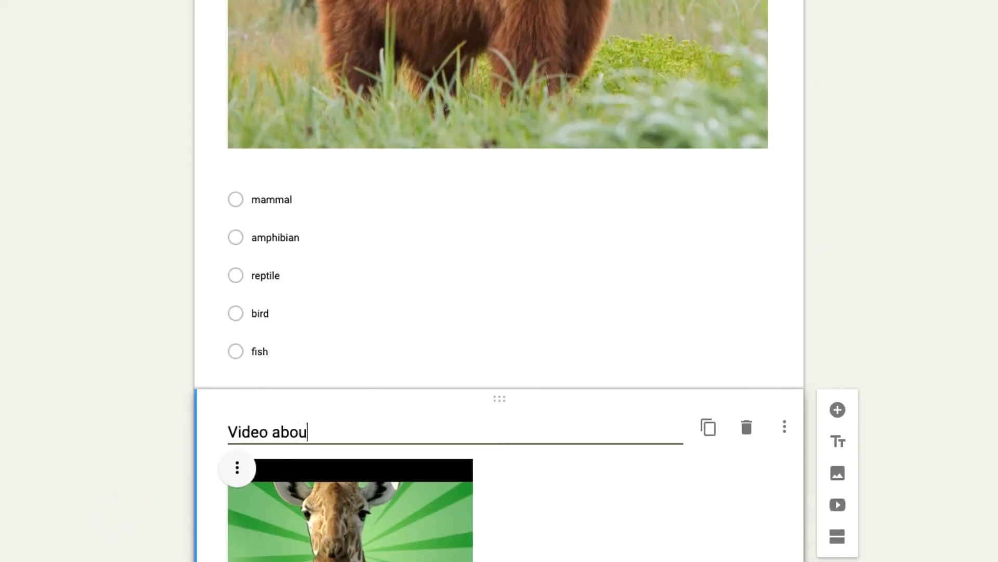
text(t Mammals)
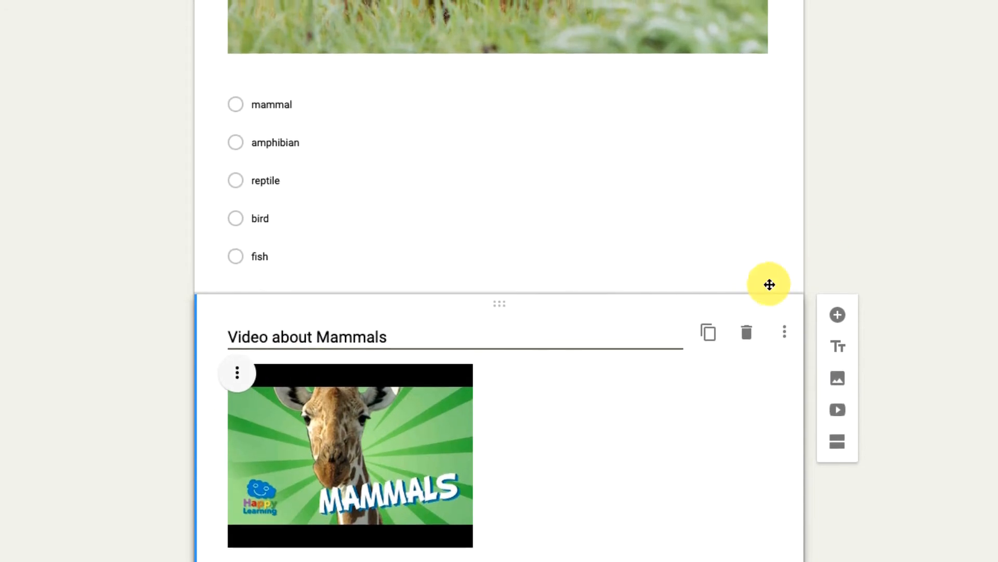
Add a question below the video with the text "Which of the following characteristics do mammals have?"
click(837, 312)
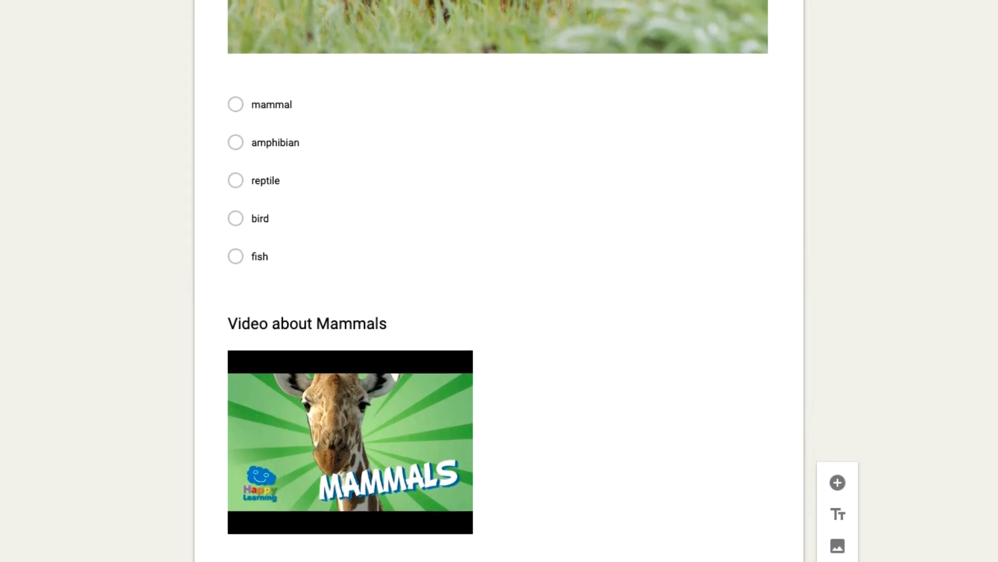
text(What is one characteristic)
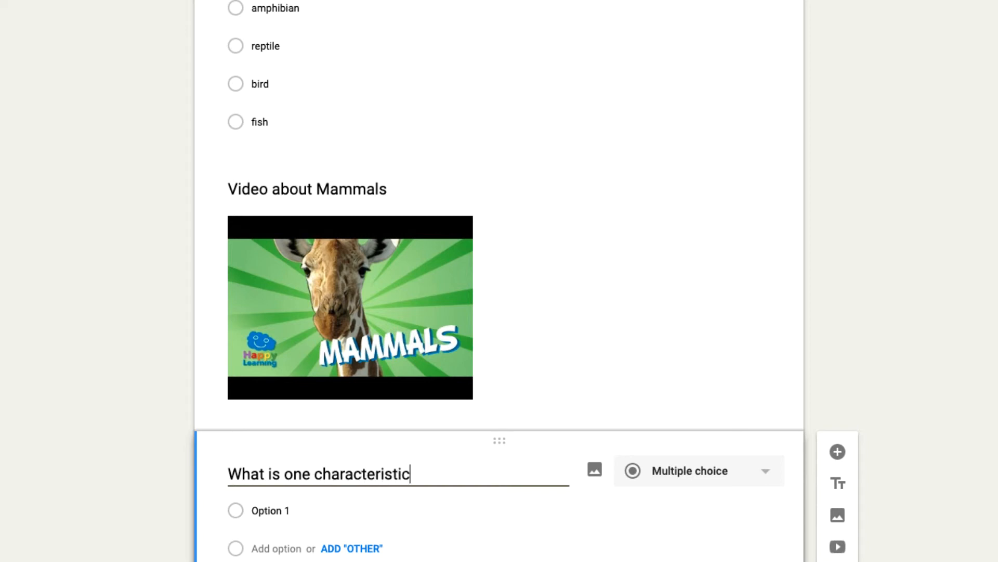
key(ctrl+a)
text(Whic)
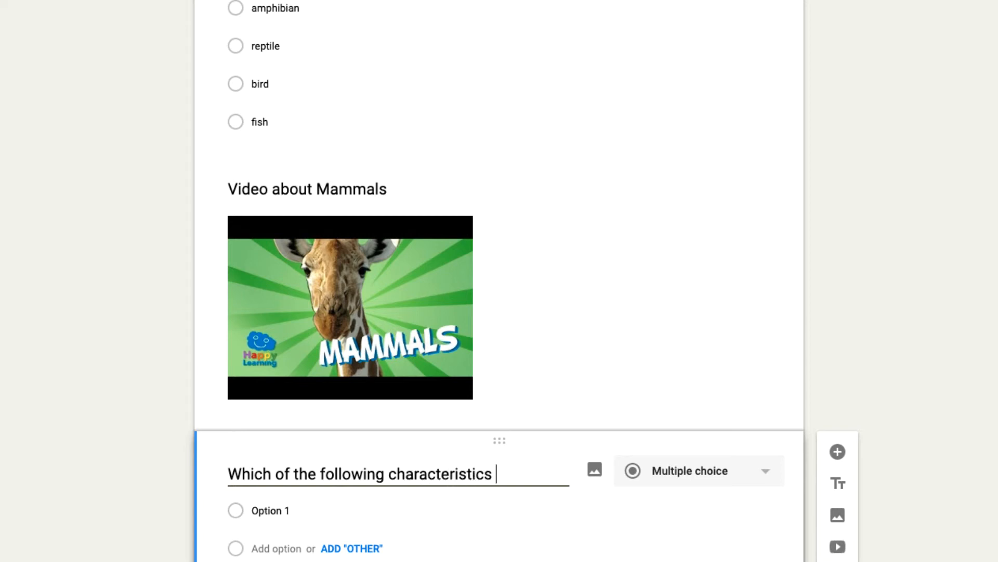
text(ammals h)
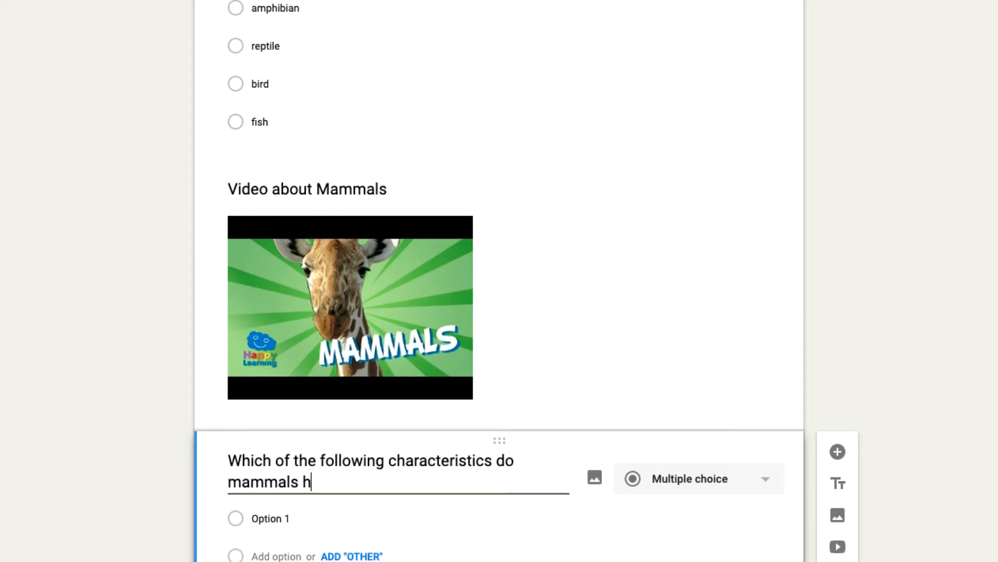
text(?)
Give the mammal characteristics question four options: live birth, lay eggs, fly and cold-blooded
click(301, 519)
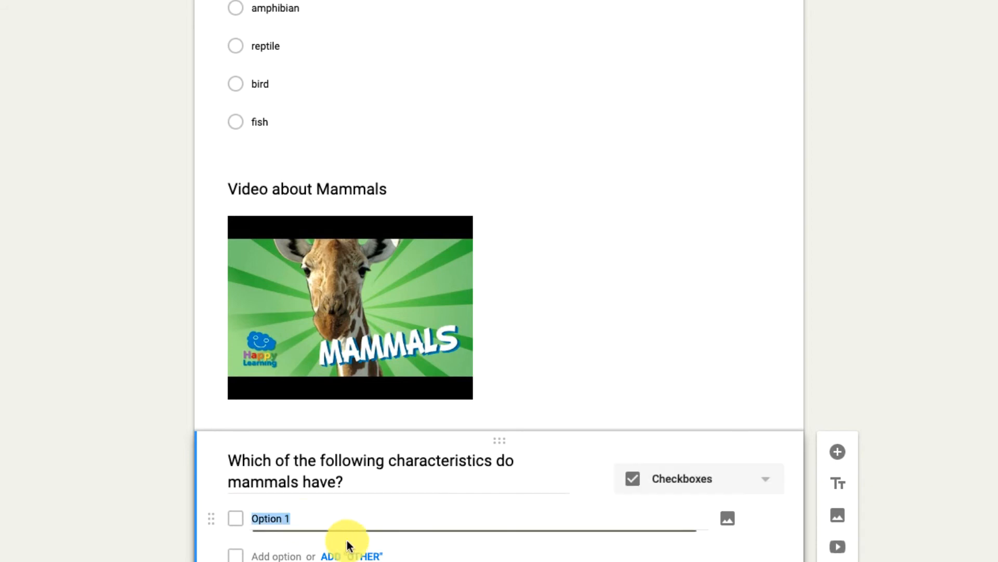
text(live birth)
key(Return)
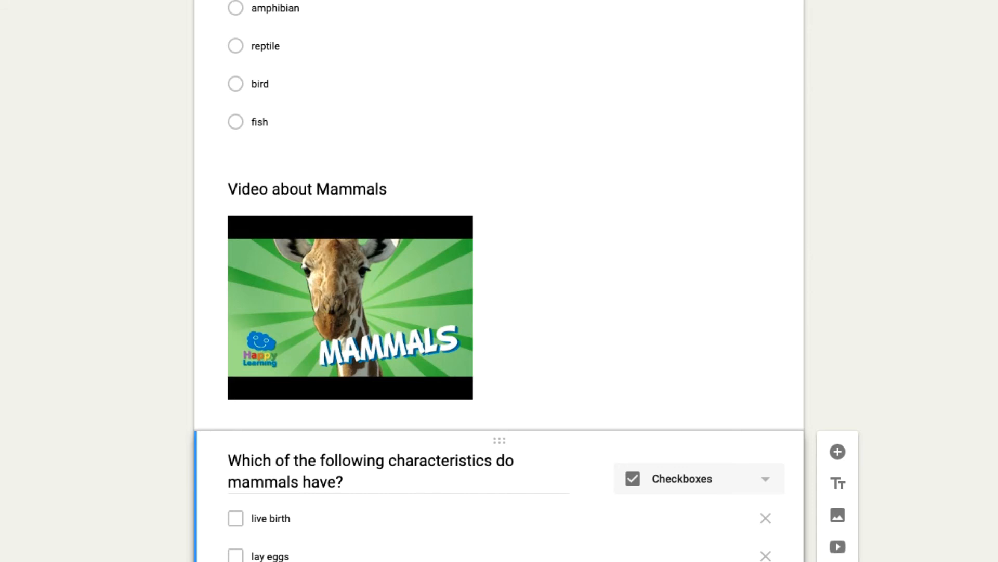
key(Return)
scroll(390, 508, down, 3)
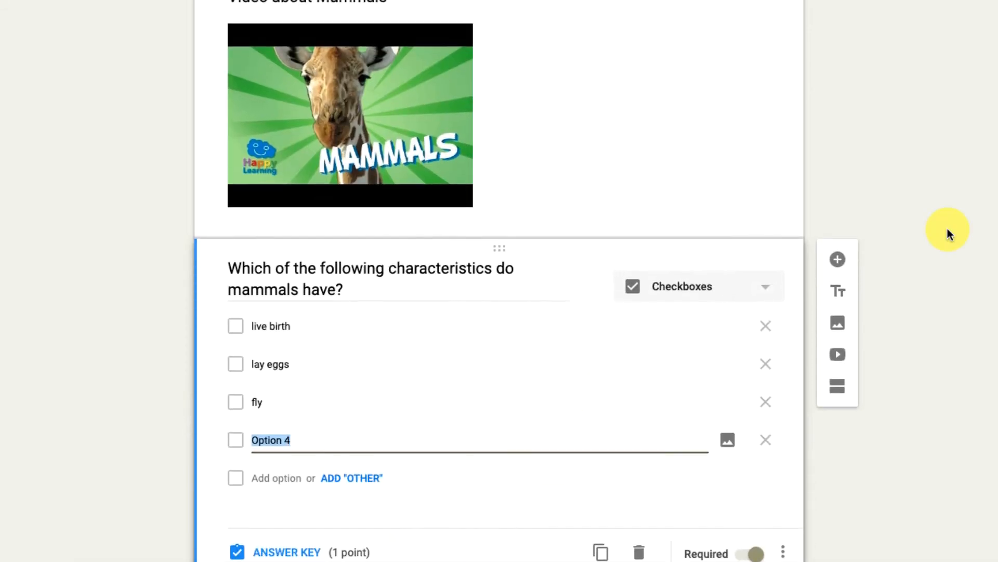
text(cold-blooded)
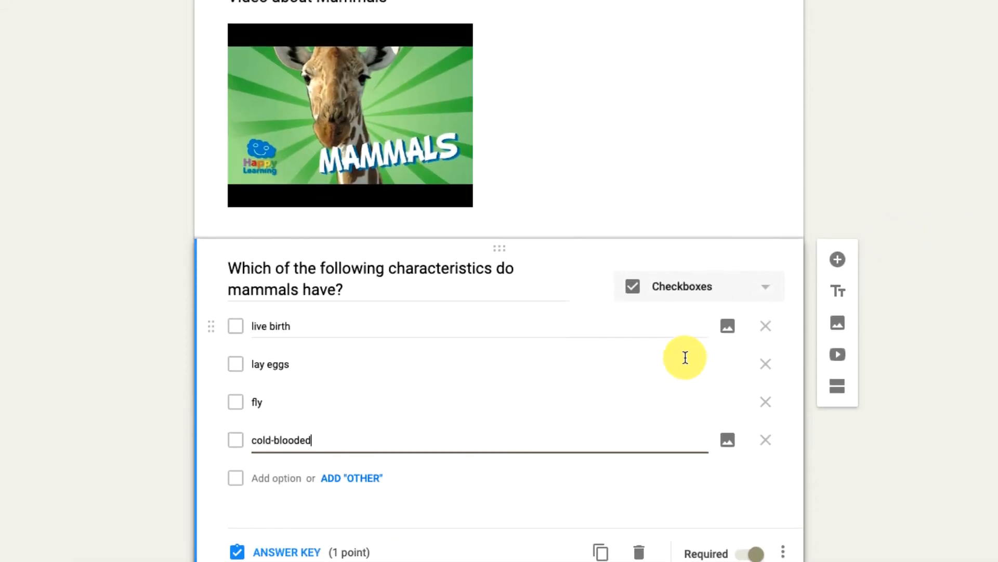
Mark live birth as the correct answer to the mammal characteristics question and change its question type to Multiple choice
click(281, 553)
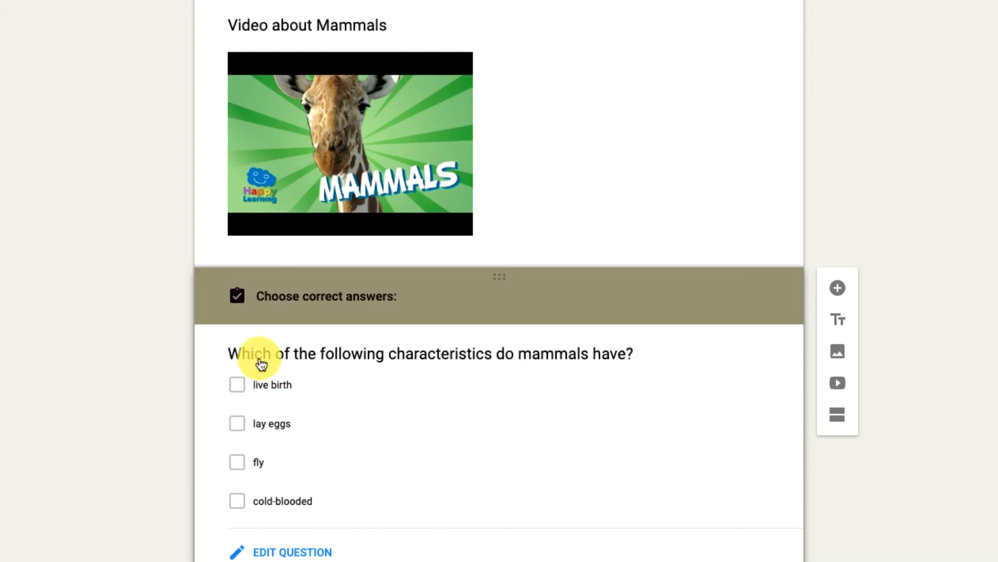
click(263, 376)
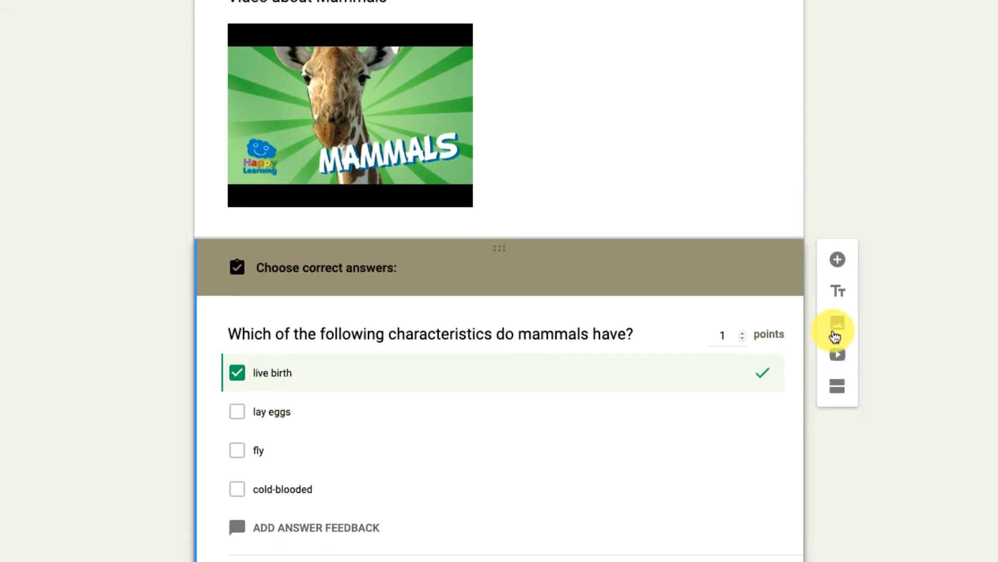
click(296, 558)
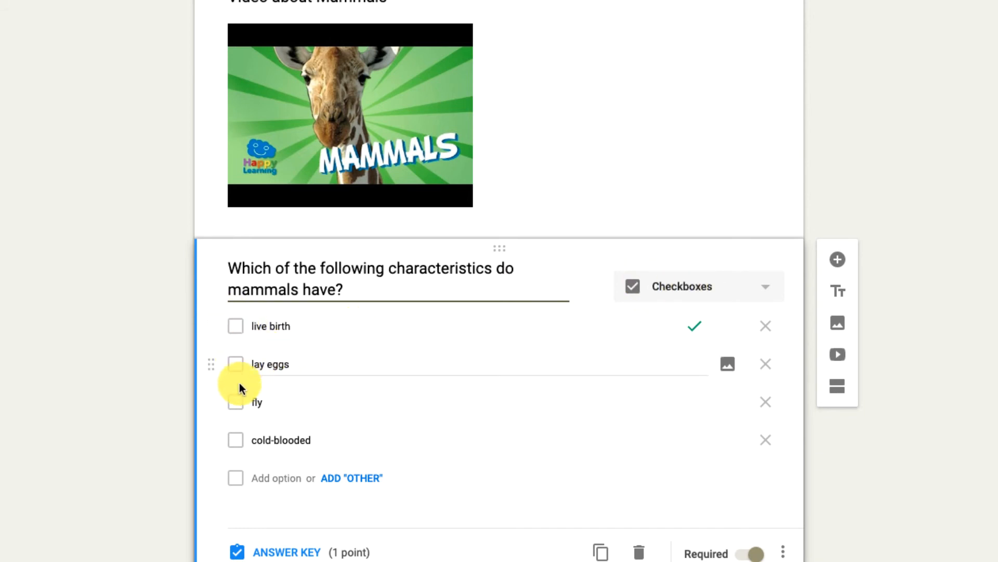
click(713, 291)
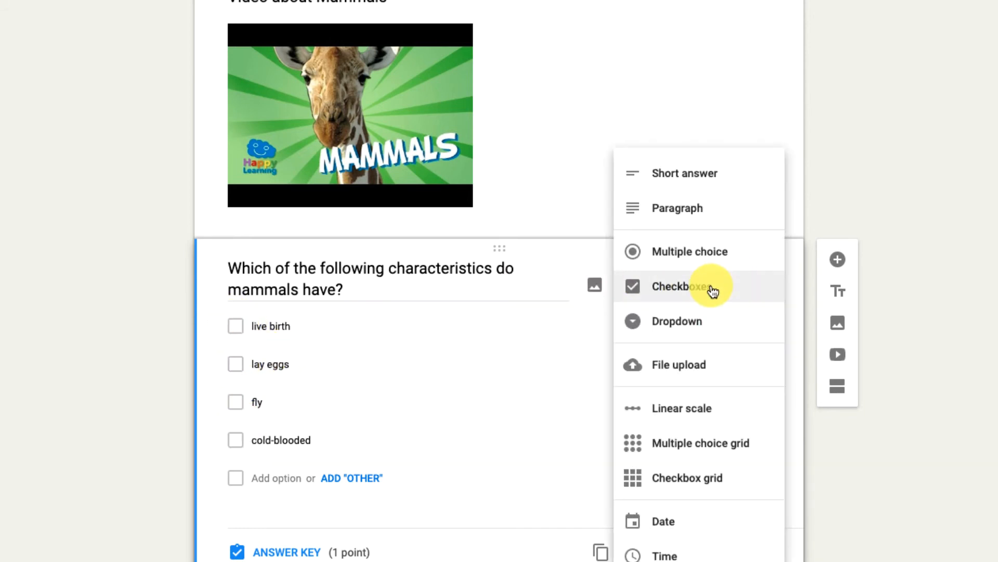
click(694, 261)
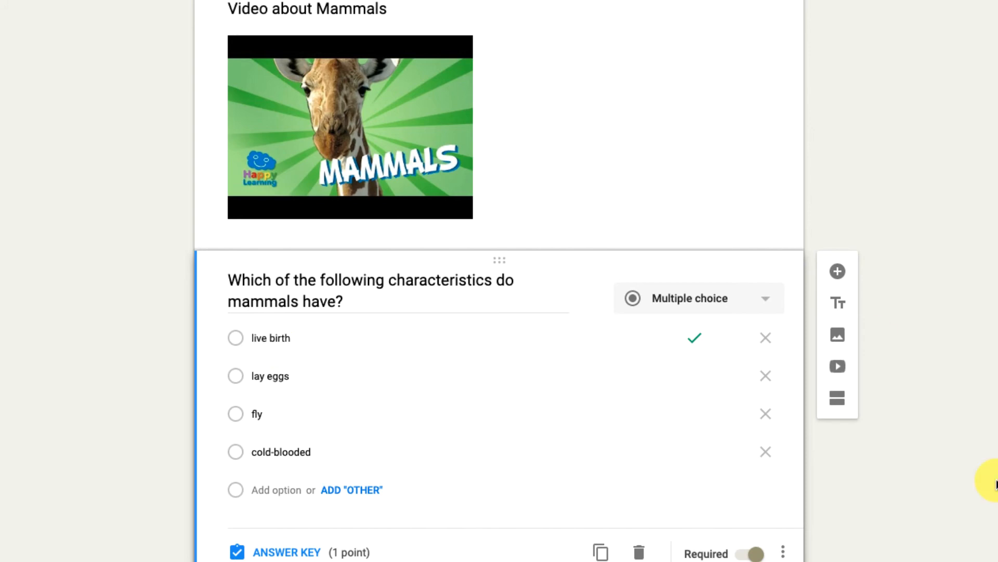
Preview the quiz and answer the name question with the teacher's name
scroll(996, 484, up, 20)
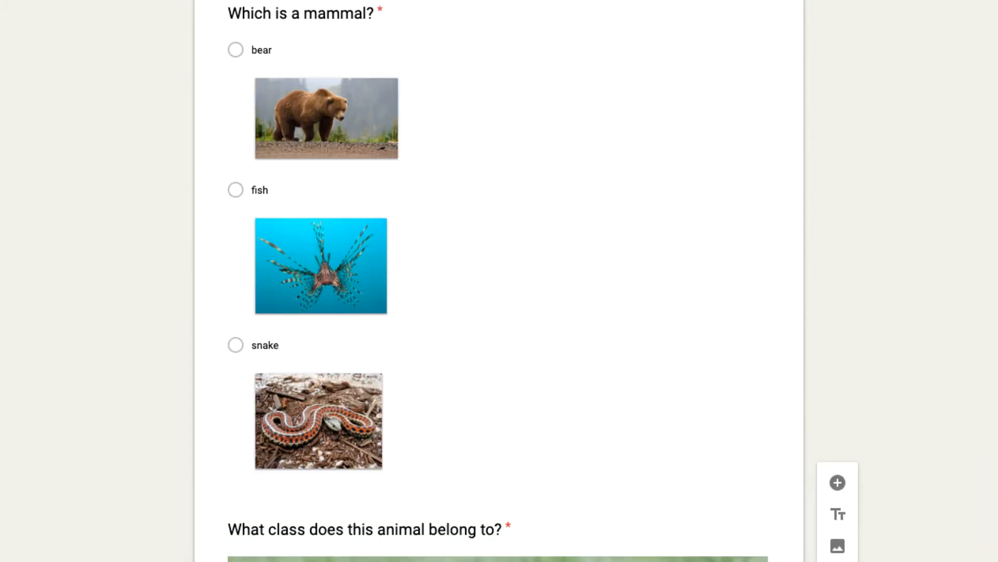
scroll(996, 484, up, 15)
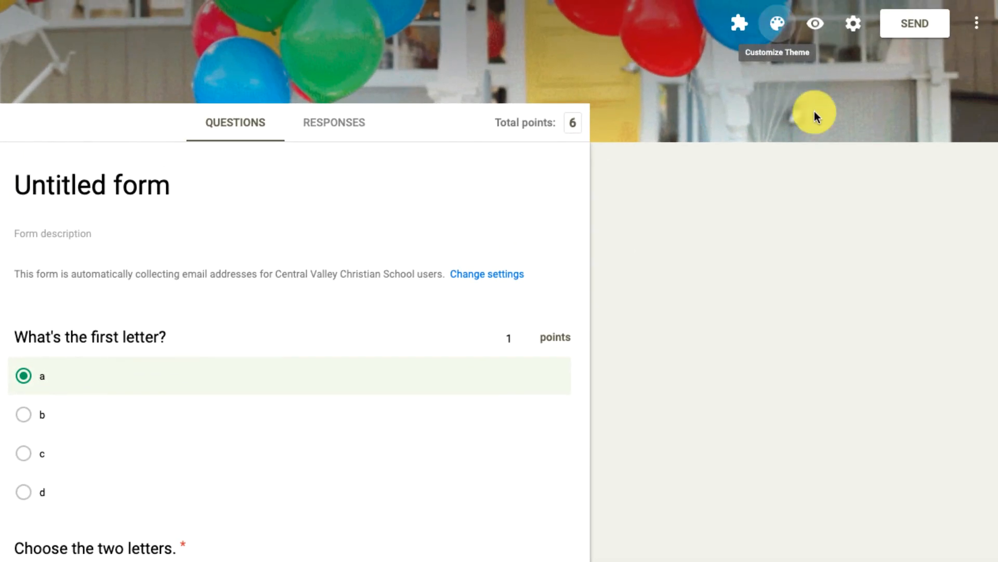
click(815, 25)
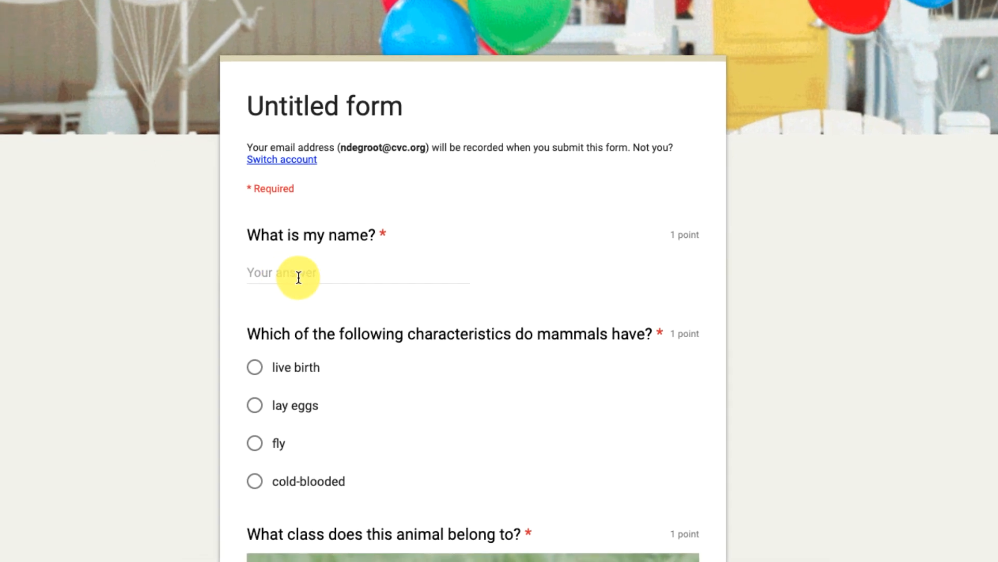
click(299, 278)
text(Mr. D)
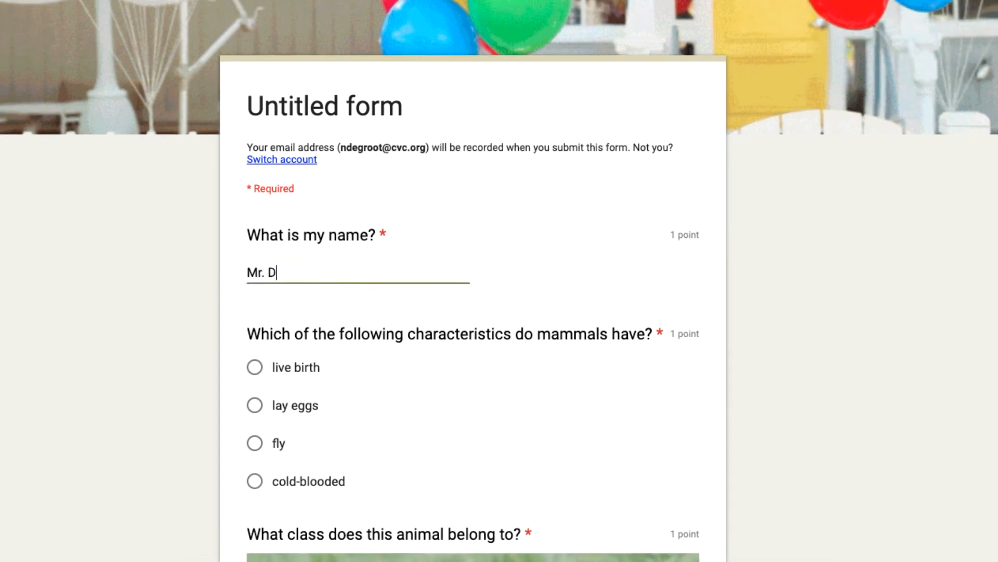
text(e Groot)
Answer the mammal characteristics question with live birth and the animal class question with mammal
scroll(299, 376, down, 3)
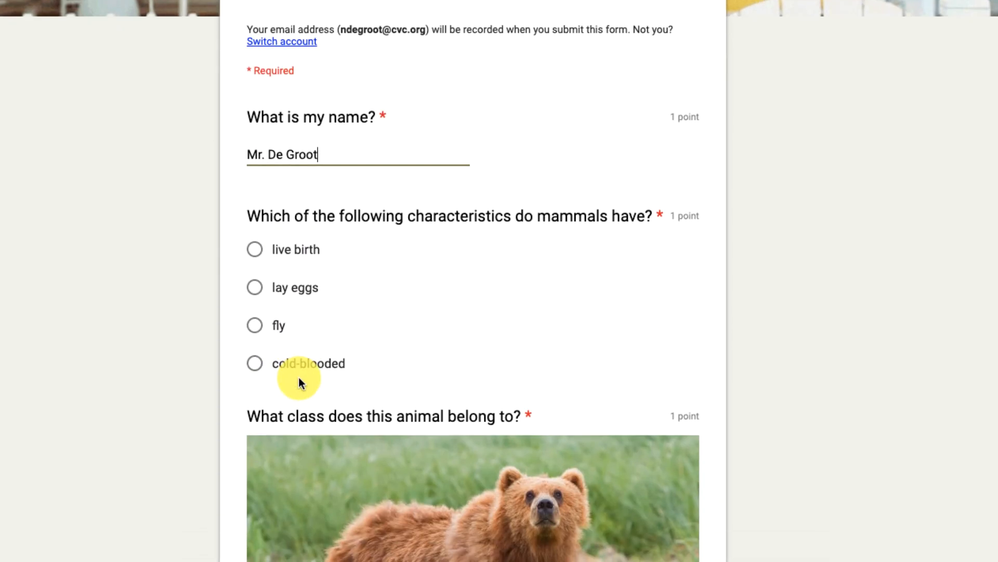
click(285, 249)
scroll(349, 284, down, 6)
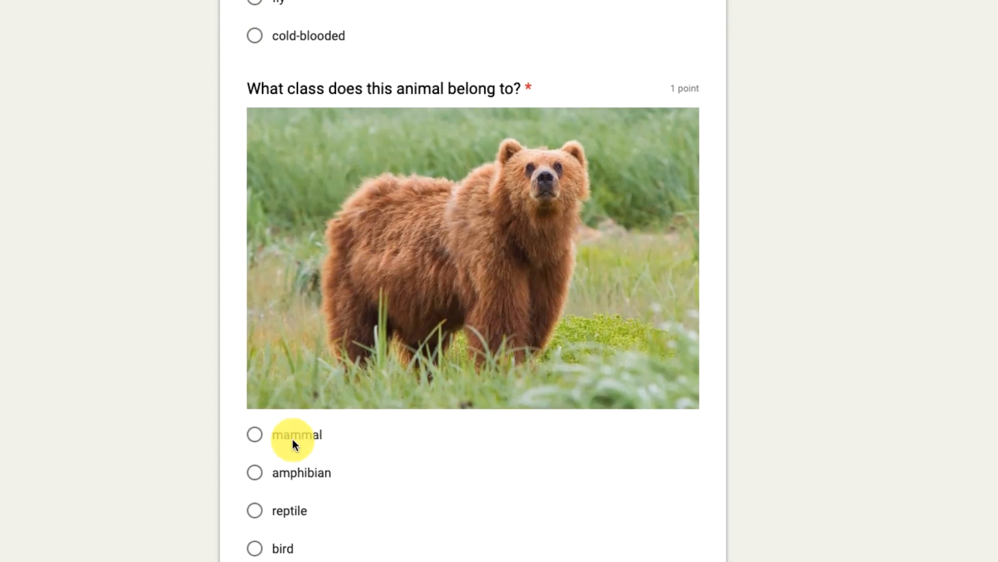
click(293, 439)
scroll(422, 258, up, 8)
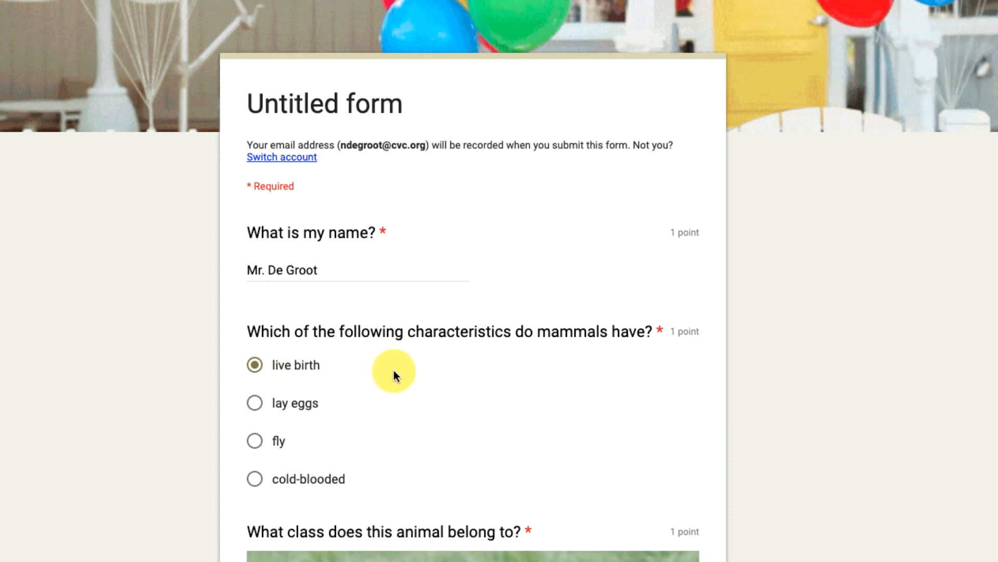
Choose a and b for the two letters question and a for the first letter question
scroll(394, 370, down, 3)
scroll(393, 371, down, 10)
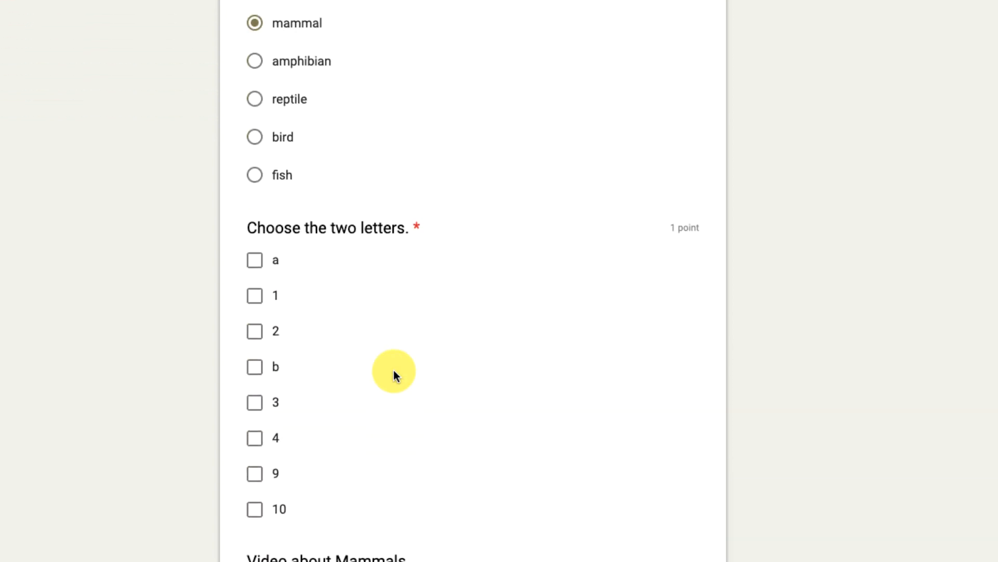
click(260, 262)
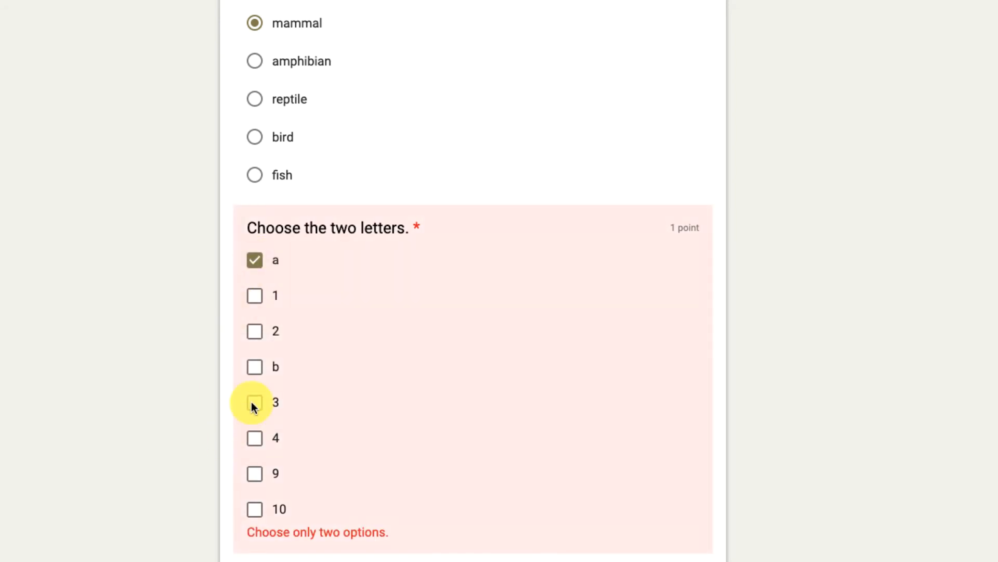
click(254, 370)
scroll(354, 412, down, 10)
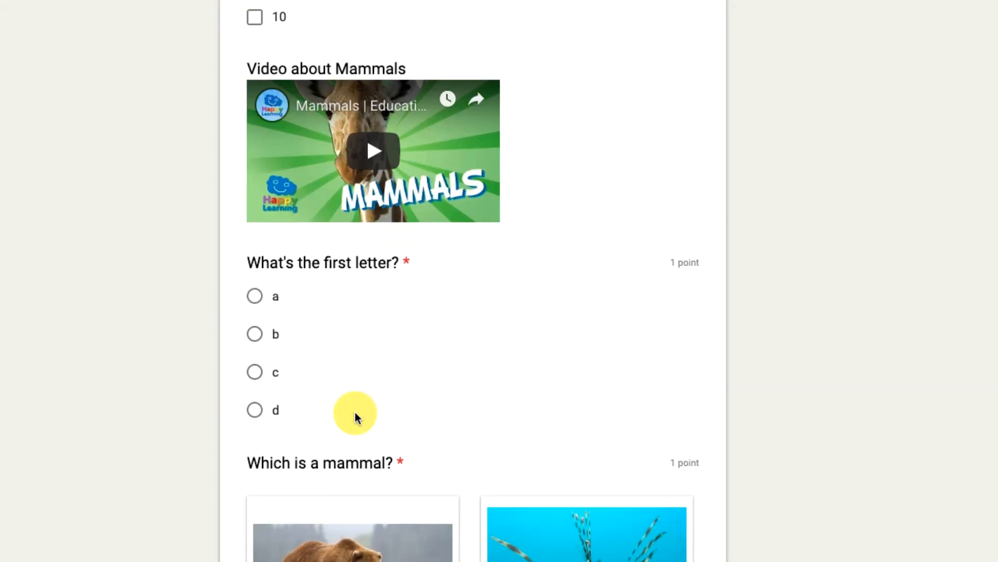
click(265, 301)
Answer the "Which is a mammal?" question with bear, then submit the quiz and view the score
scroll(400, 354, down, 7)
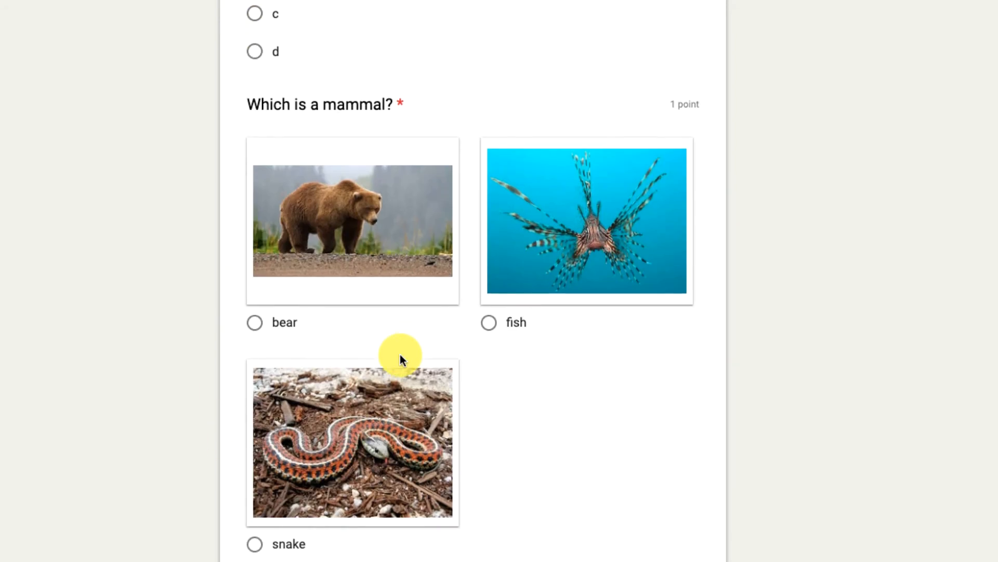
click(255, 325)
scroll(473, 281, down, 1)
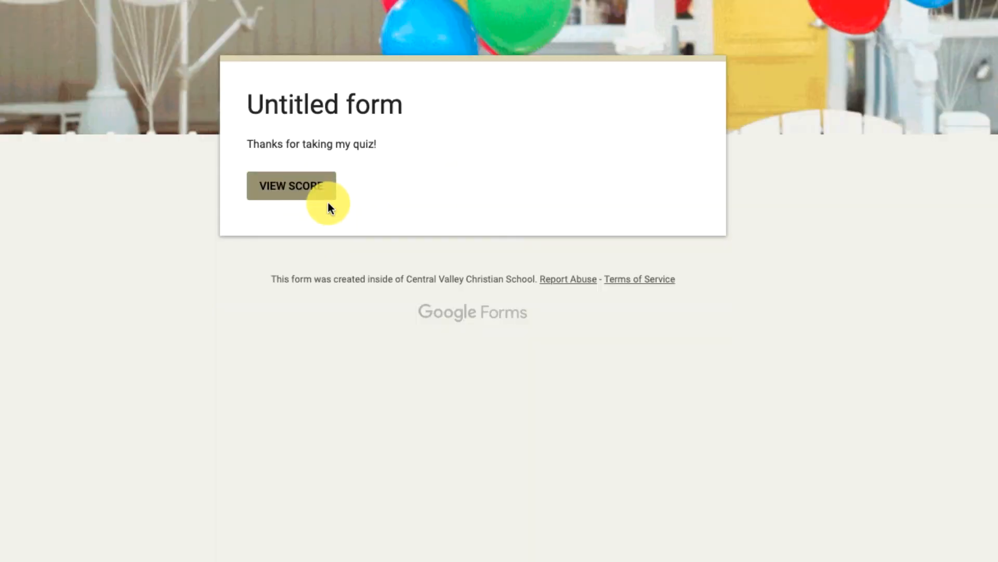
click(299, 190)
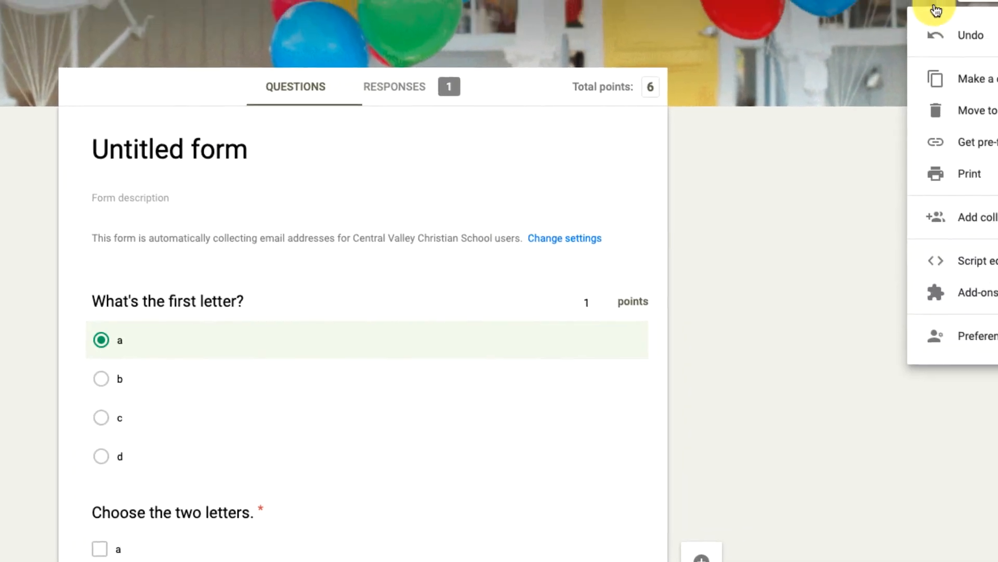
Turn off shuffling of the question order in the form's presentation settings and save the settings
click(848, 33)
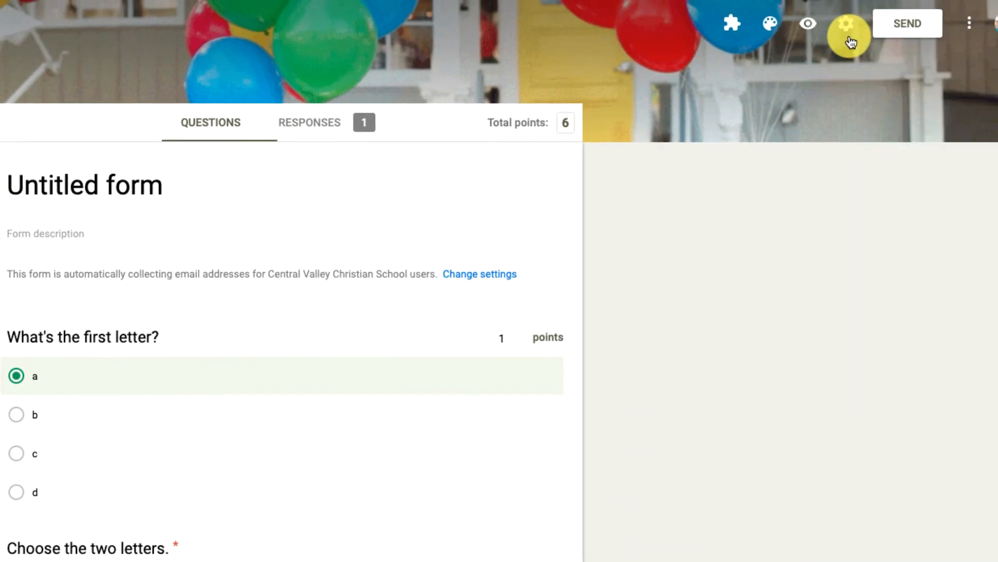
click(846, 23)
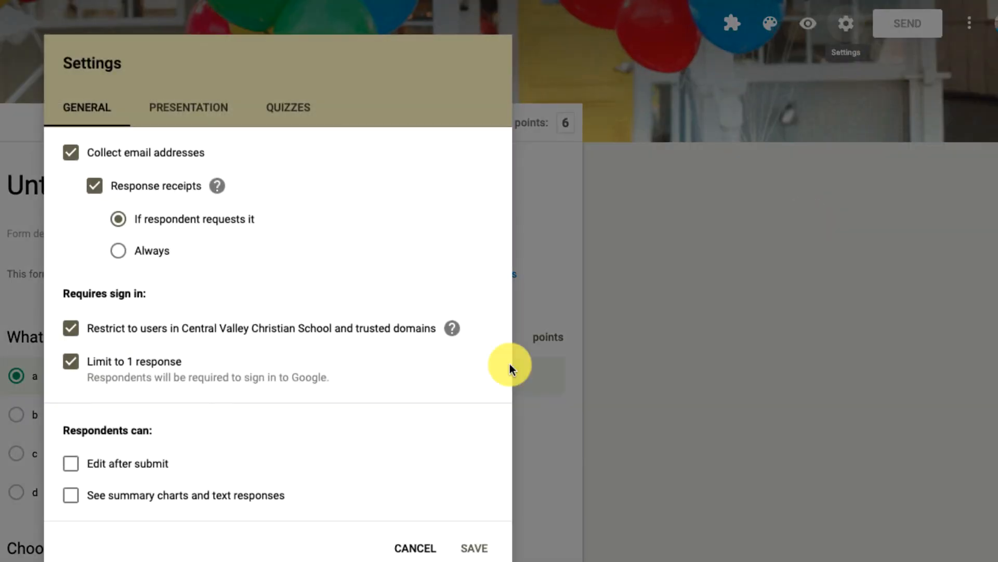
click(285, 109)
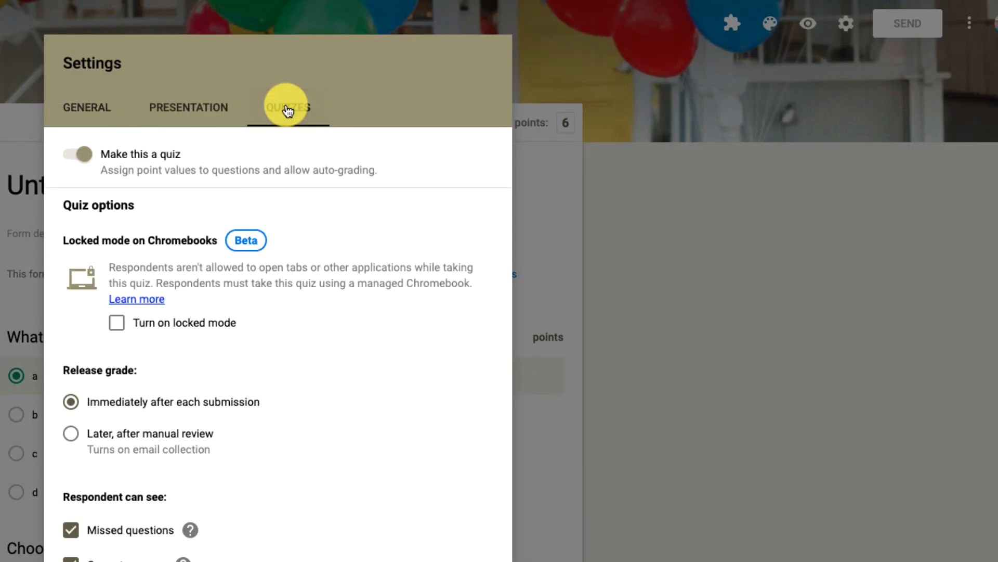
click(82, 110)
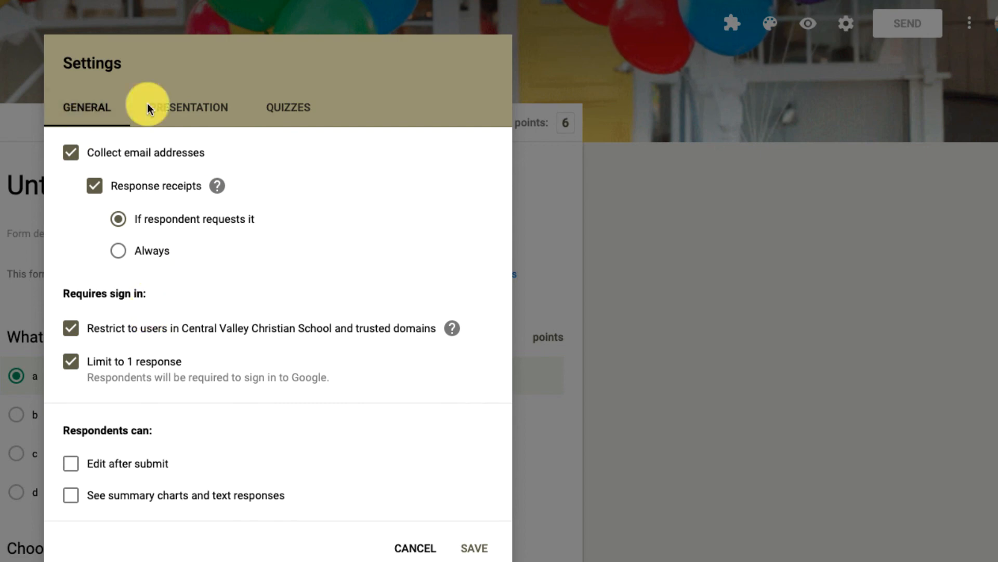
click(206, 118)
click(118, 186)
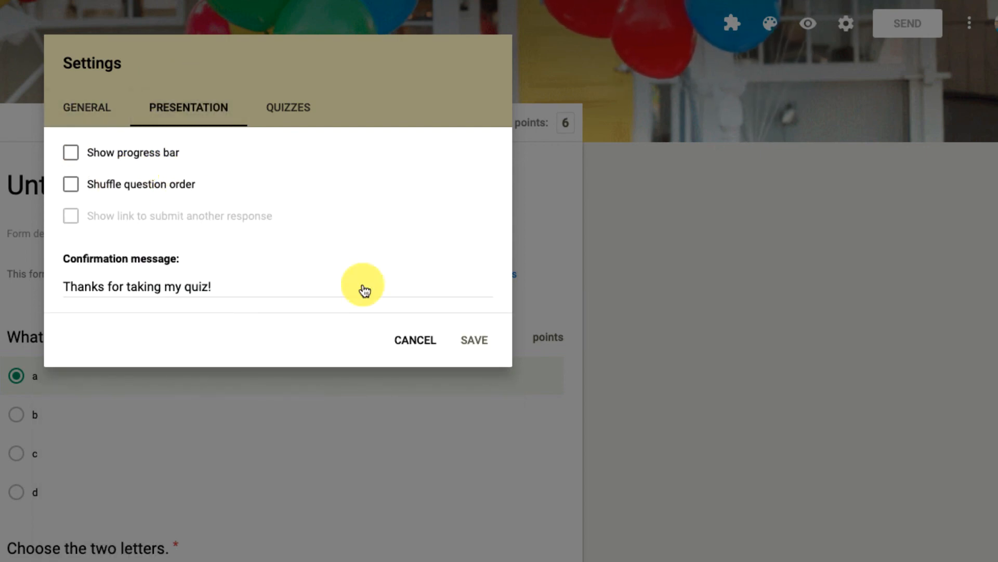
click(474, 343)
Preview the quiz again from the form editor and view the score of the submitted response
scroll(416, 455, down, 10)
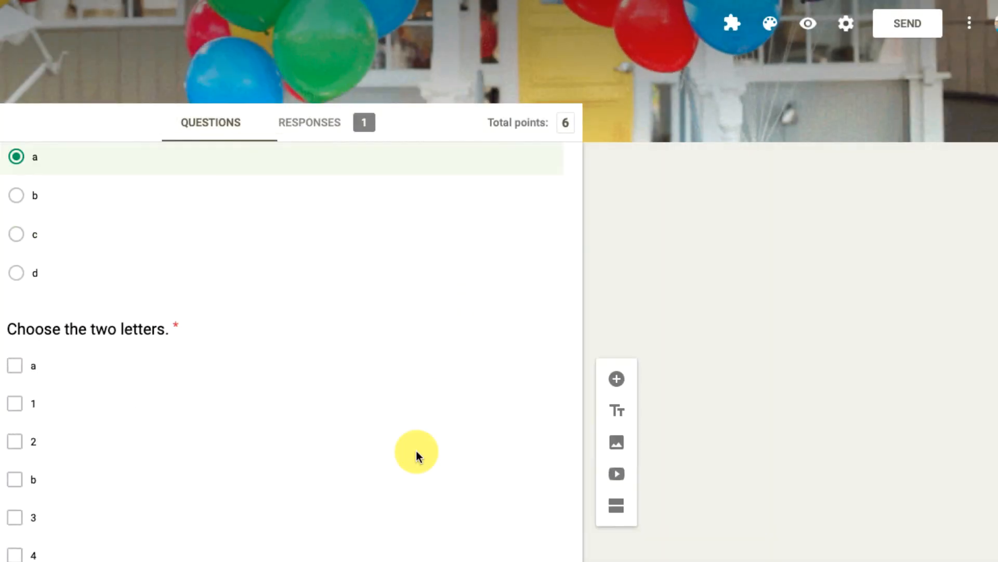
scroll(218, 495, down, 5)
scroll(757, 151, up, 15)
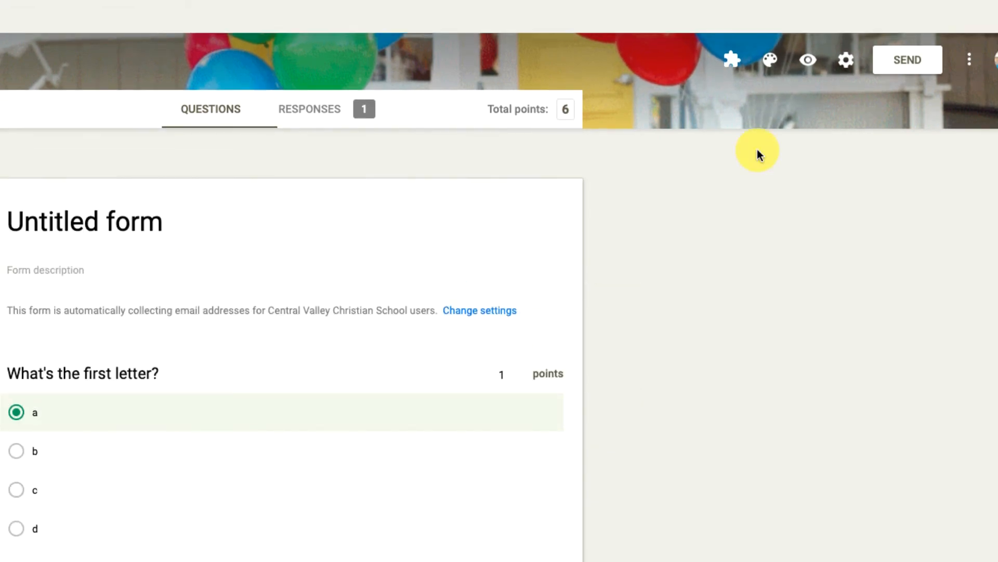
click(805, 23)
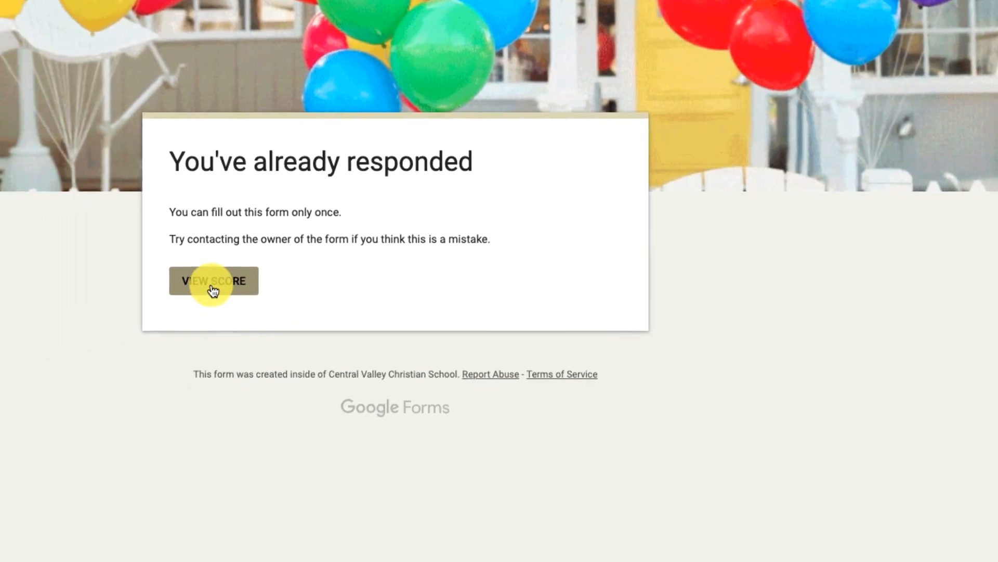
click(283, 277)
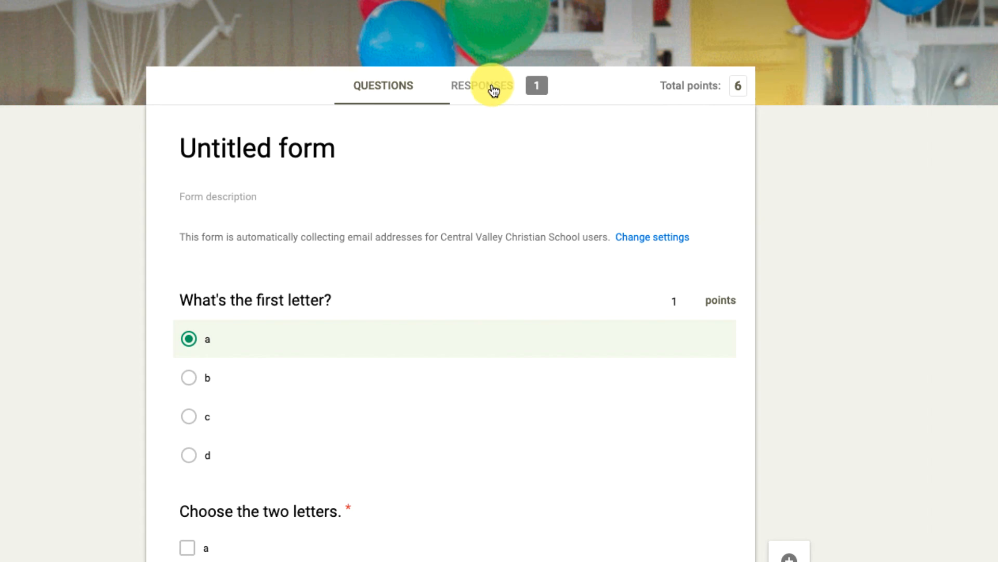
Examine the response summary, including the total points distribution and the answer charts for each question
click(493, 87)
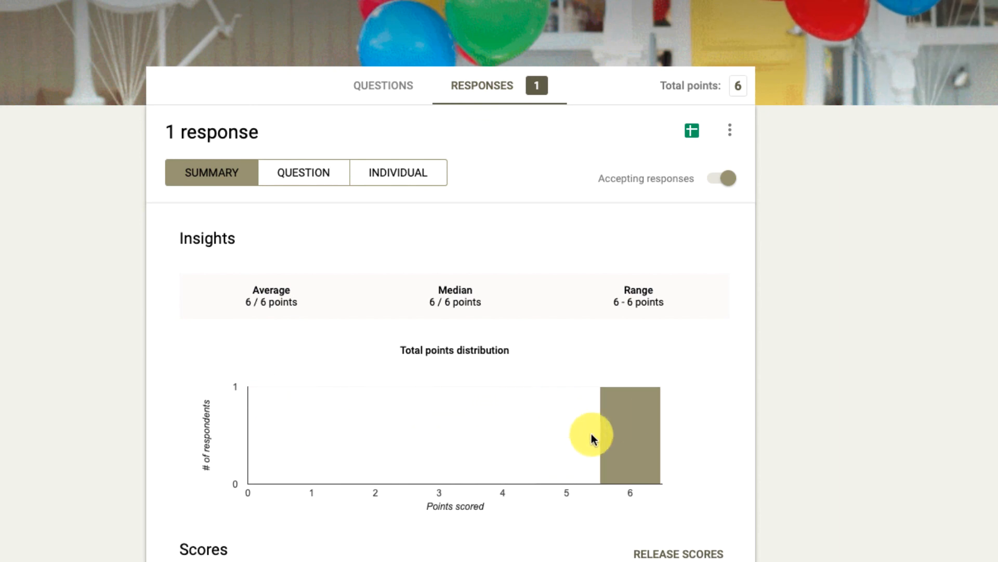
mouse_move(609, 434)
scroll(622, 529, down, 15)
scroll(531, 203, up, 6)
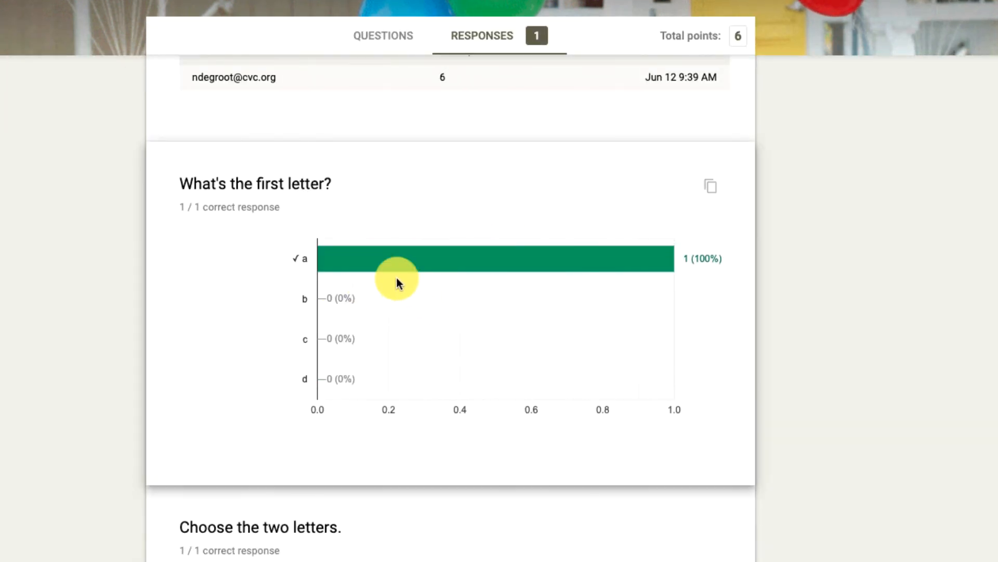
scroll(490, 470, down, 20)
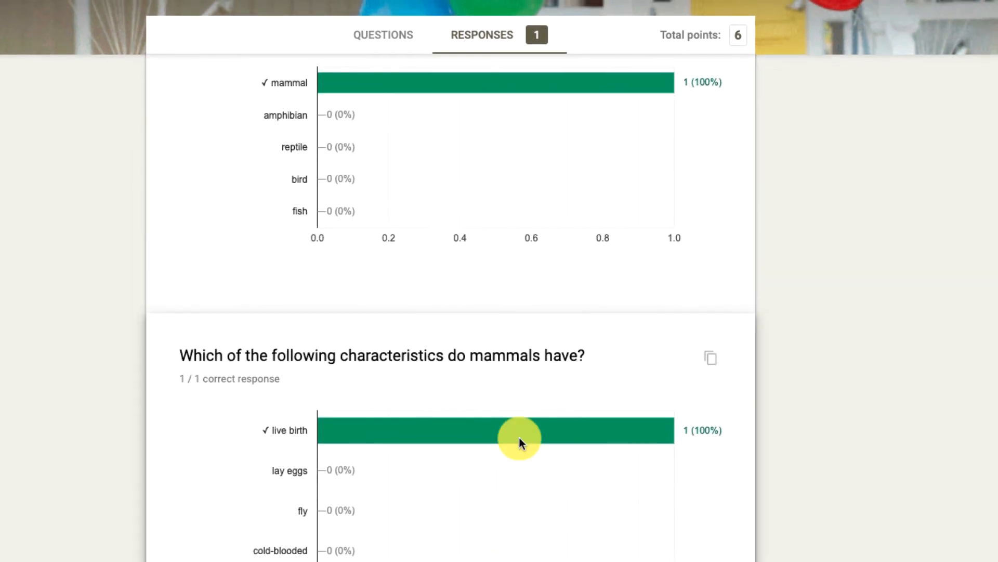
scroll(620, 351, up, 20)
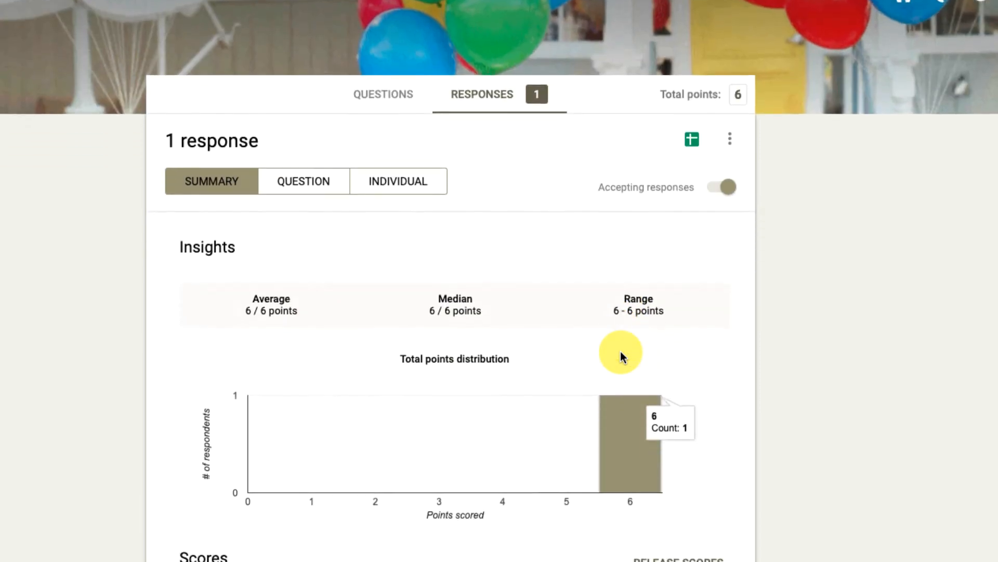